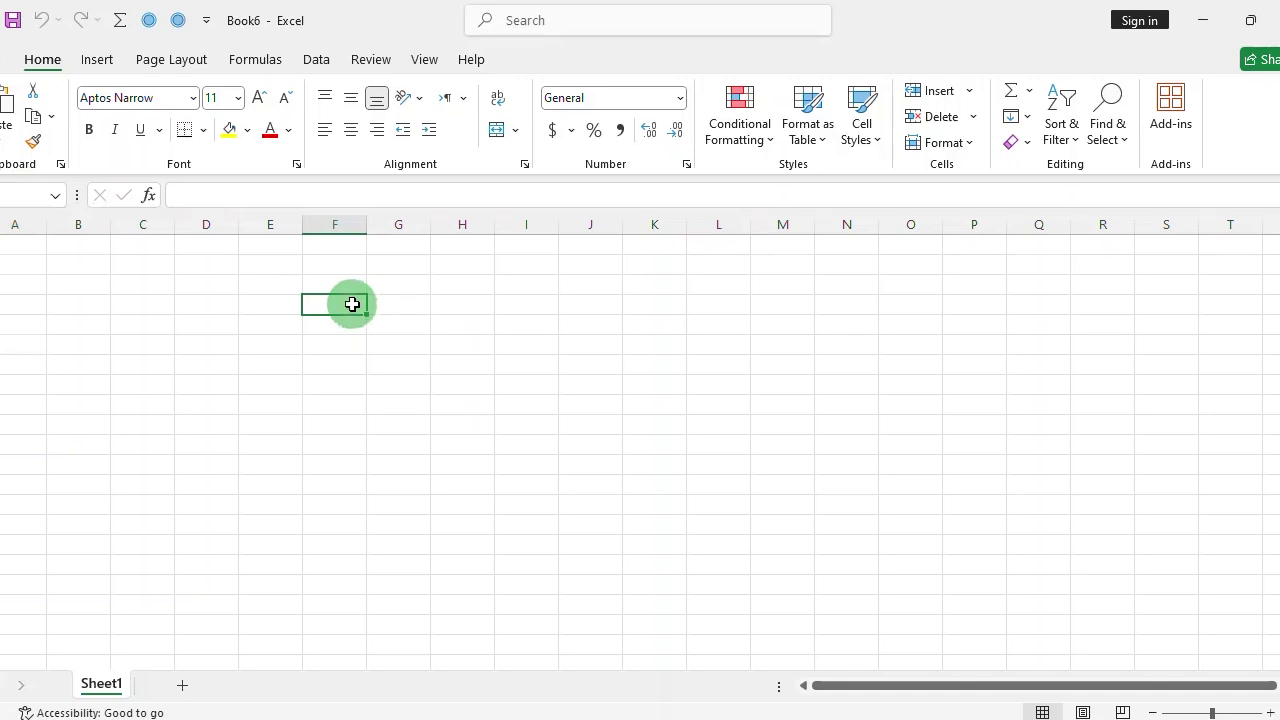
Select the block of cells from C1 to F6, starting from either corner.
{"action": "left_click_drag", "start_coordinate": [352, 304], "coordinate": [147, 249]}
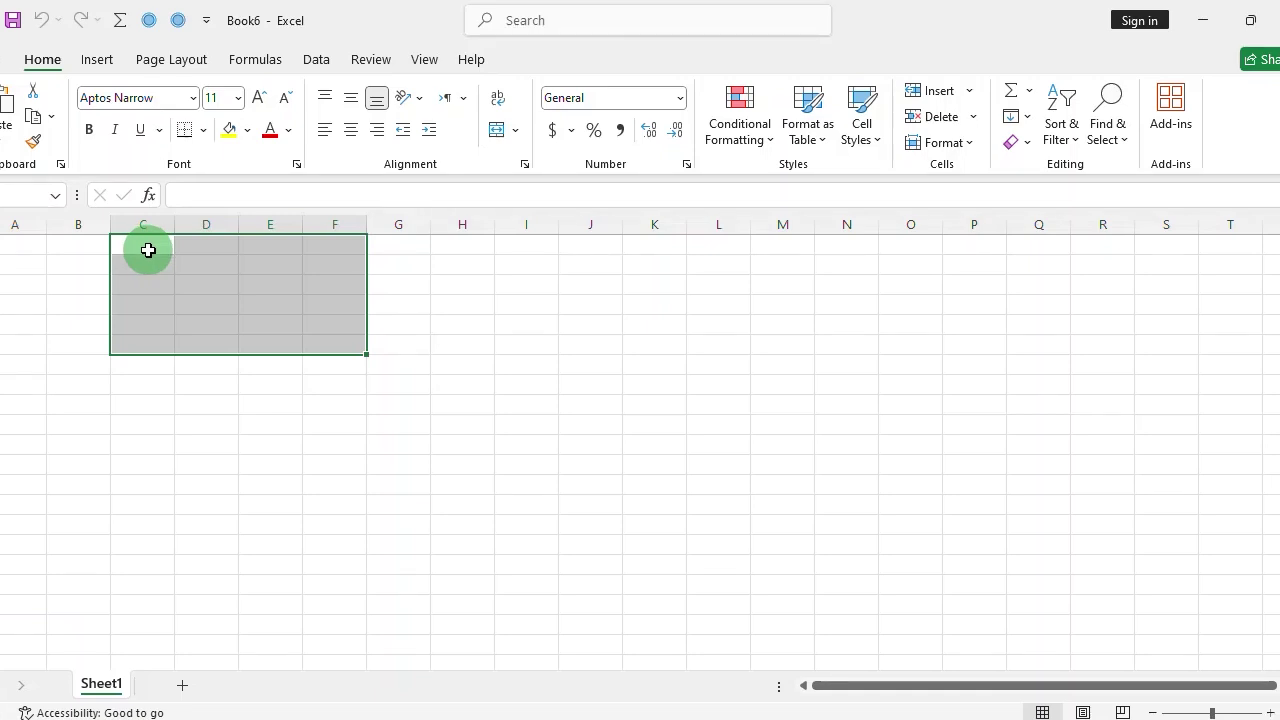
{"action": "left_click_drag", "start_coordinate": [147, 250], "coordinate": [338, 342]}
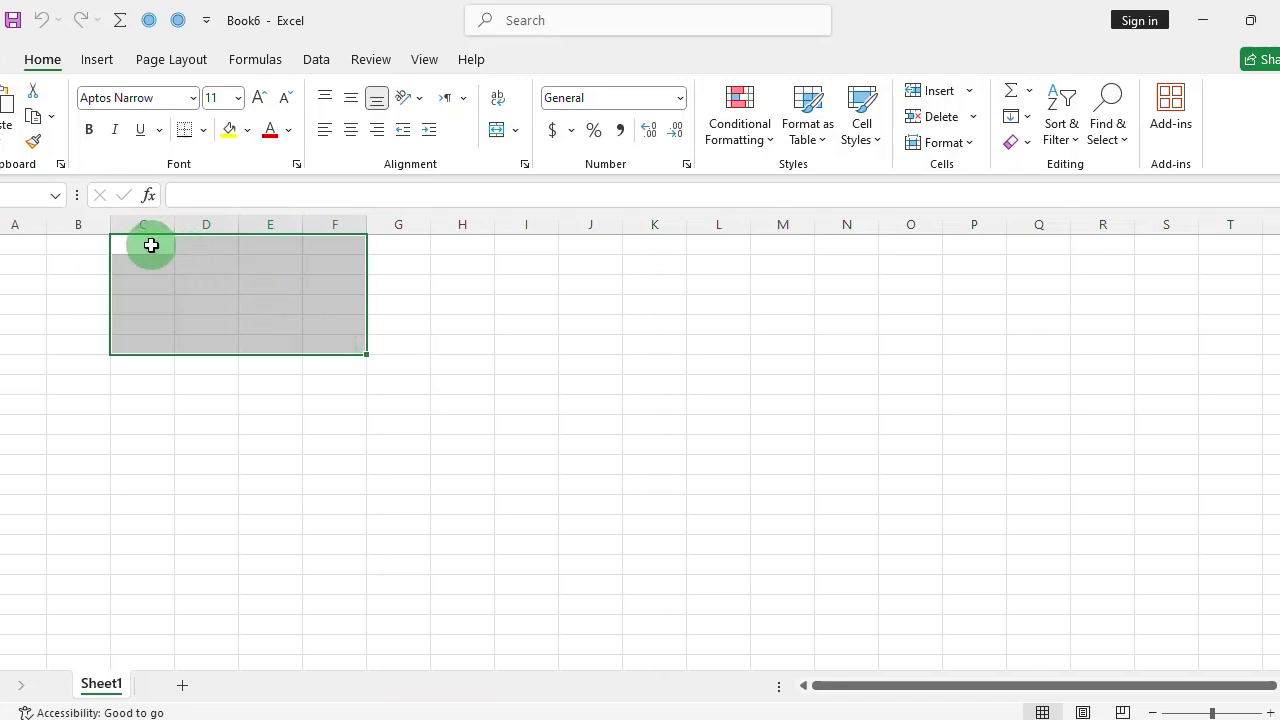
{"action": "left_click_drag", "start_coordinate": [151, 245], "coordinate": [329, 348]}
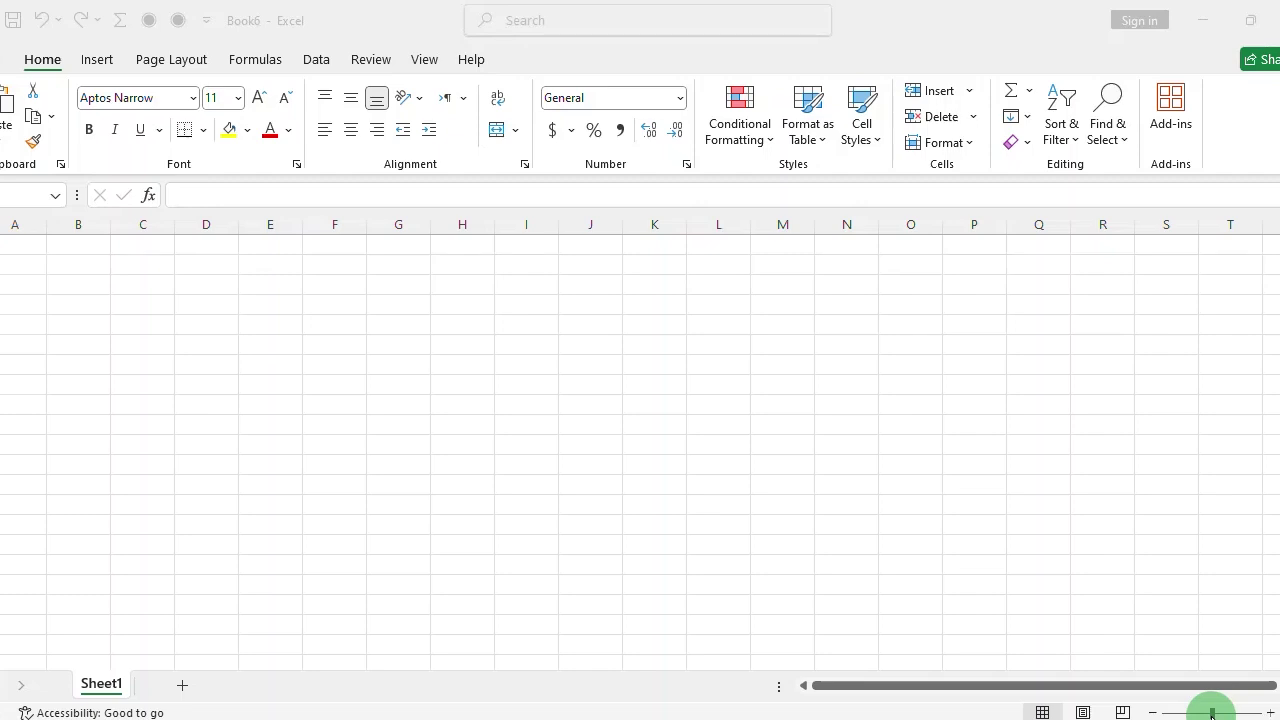
Zoom the worksheet in and out, return it to its normal size, and clear the copy marquee.
{"action": "left_click", "coordinate": [1212, 715]}
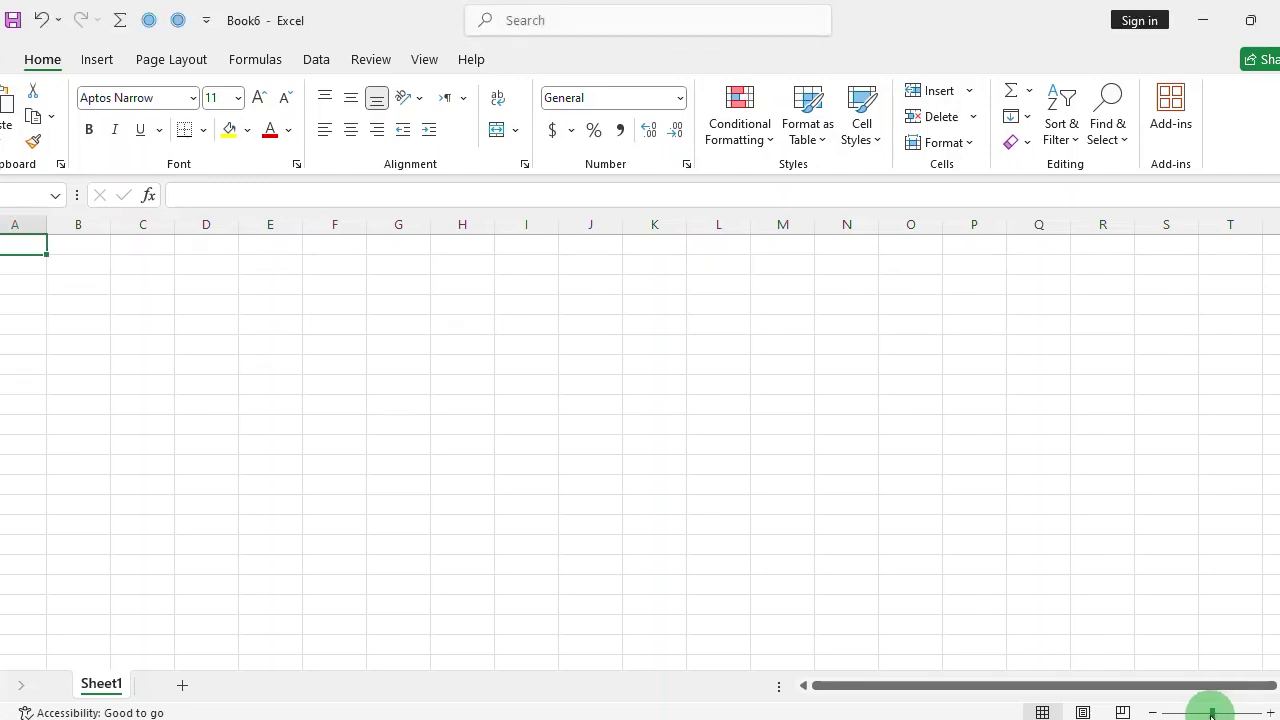
{"action": "left_click_drag", "start_coordinate": [1212, 715], "coordinate": [1224, 715]}
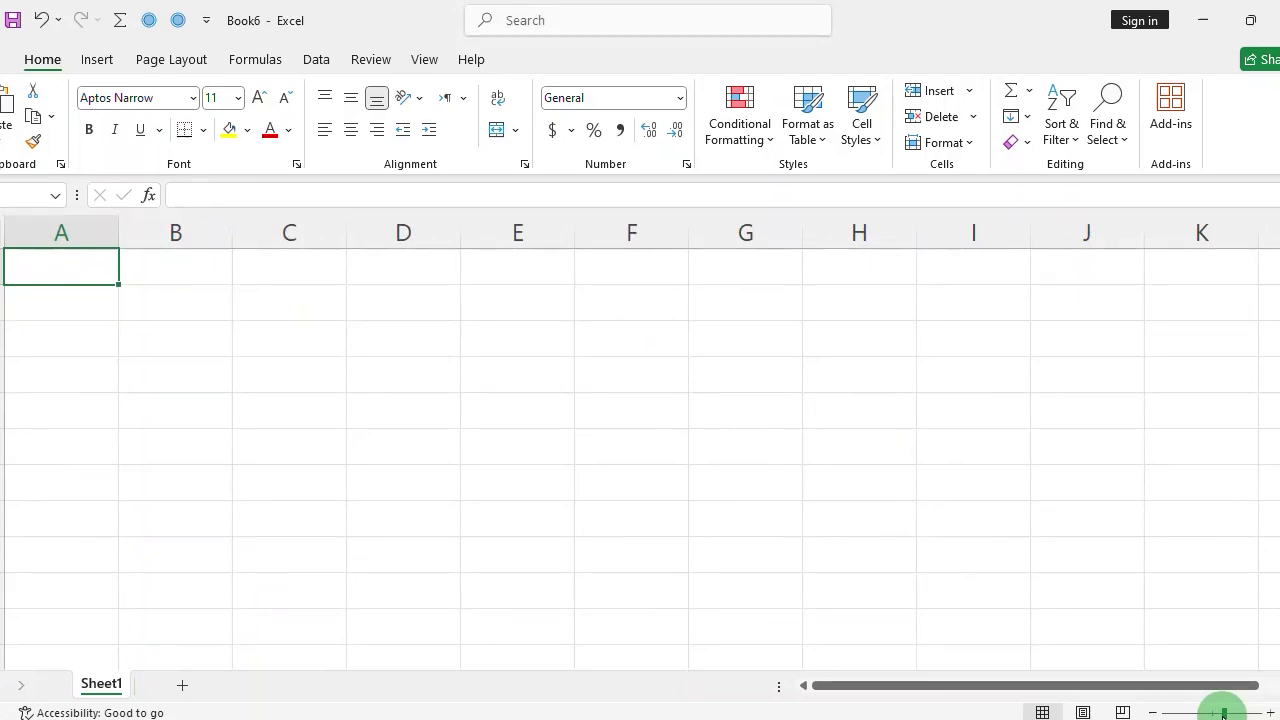
{"action": "left_click_drag", "start_coordinate": [1224, 715], "coordinate": [1180, 712]}
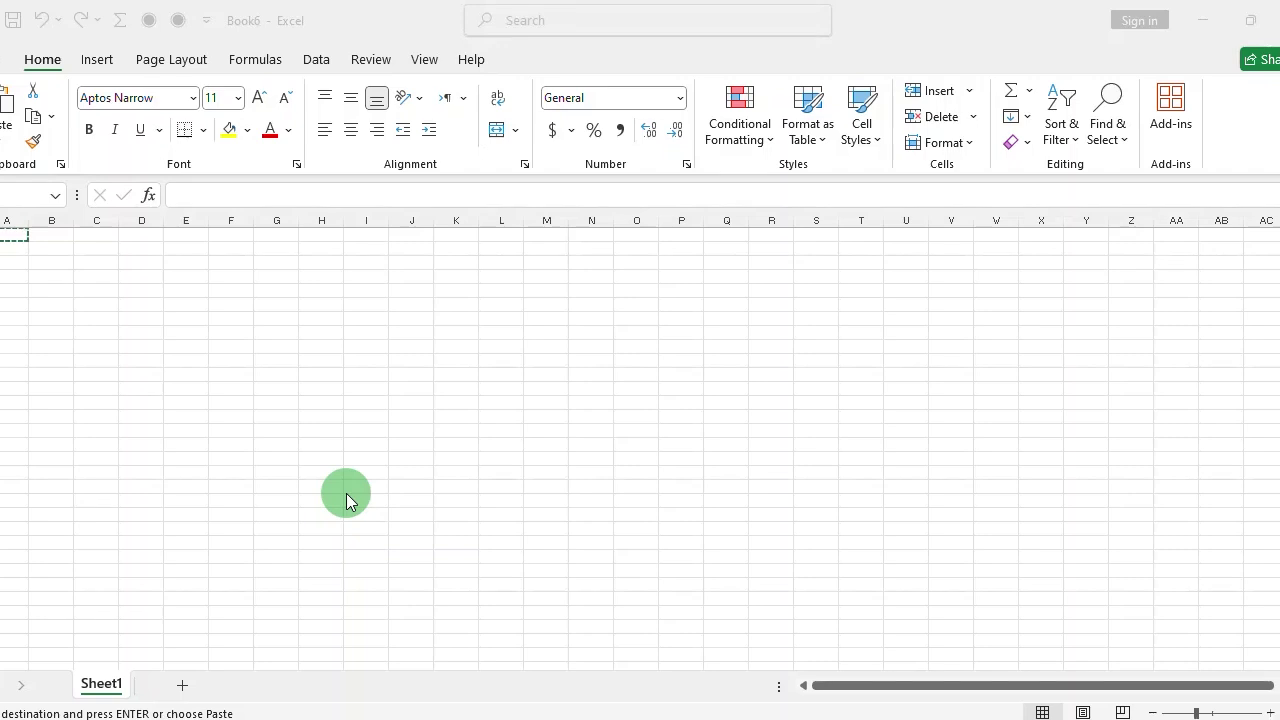
{"action": "scroll", "coordinate": [346, 500], "scroll_direction": "up", "scroll_amount": 3}
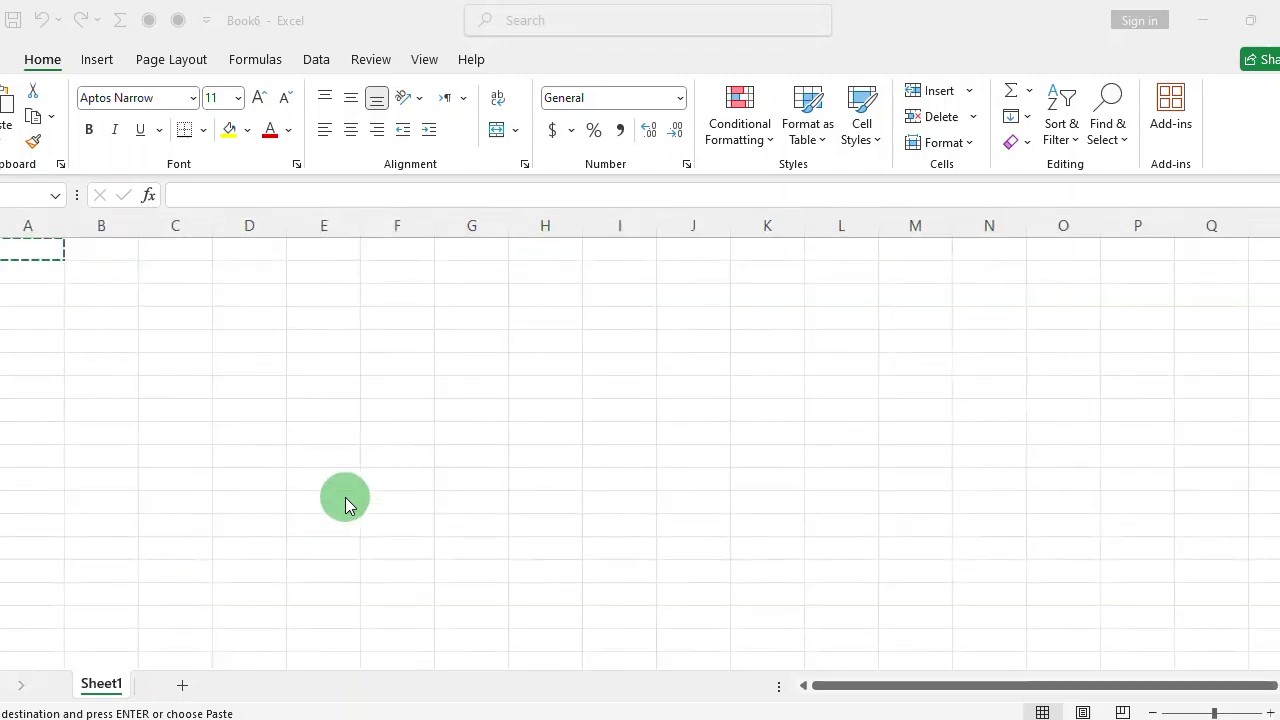
{"action": "key", "text": "Escape"}
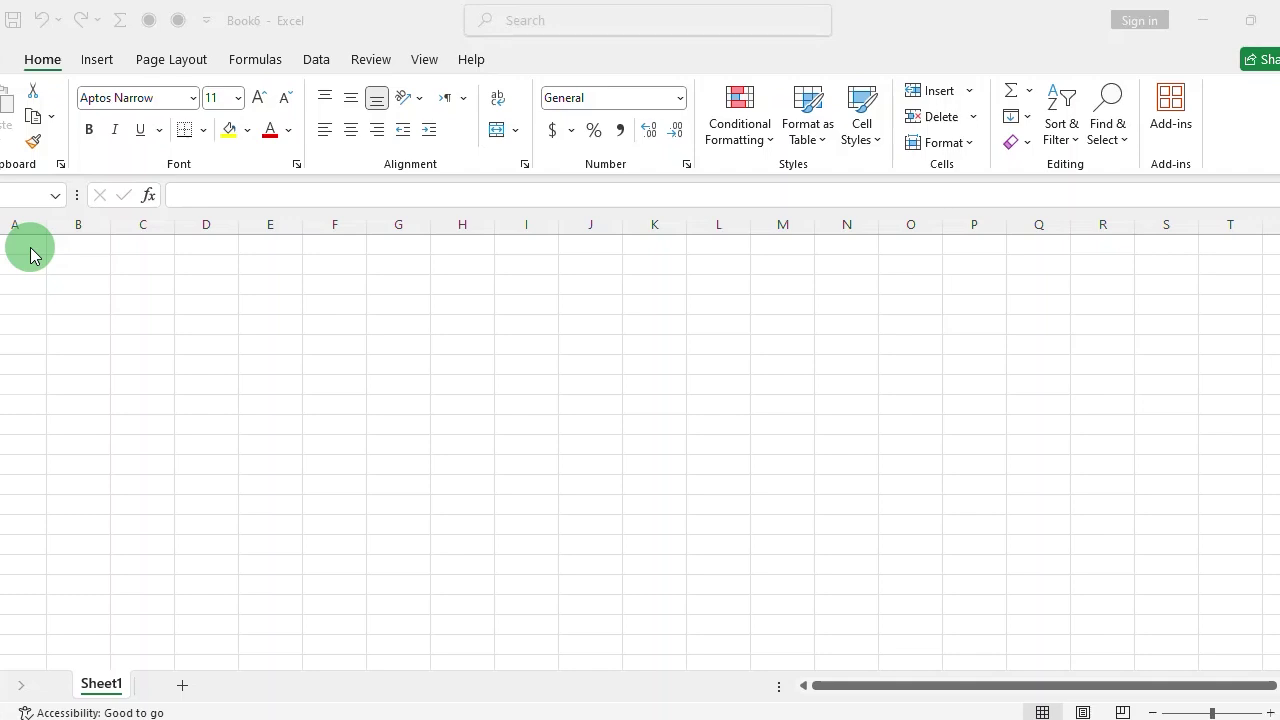
Enter 1, 2, 3 and 4 in cells A1 to A4 and extend the number series down to 10 in A10.
{"action": "left_click", "coordinate": [30, 252]}
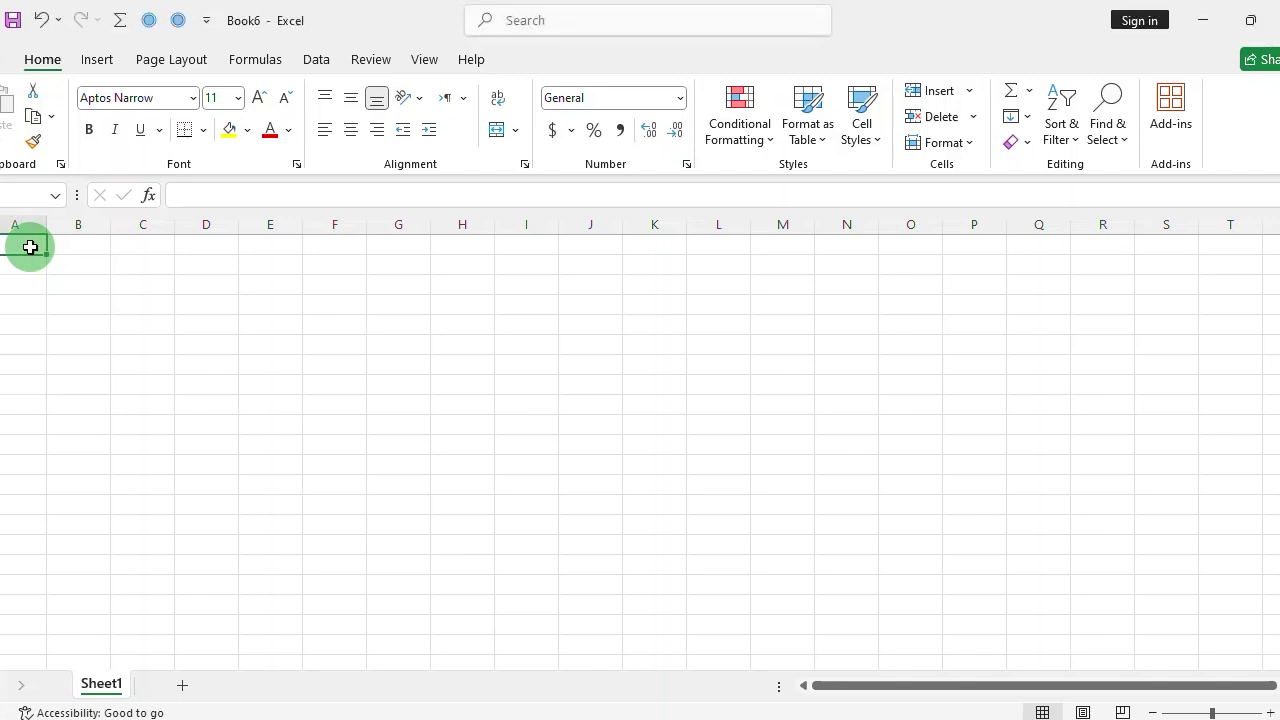
{"action": "type", "text": "1"}
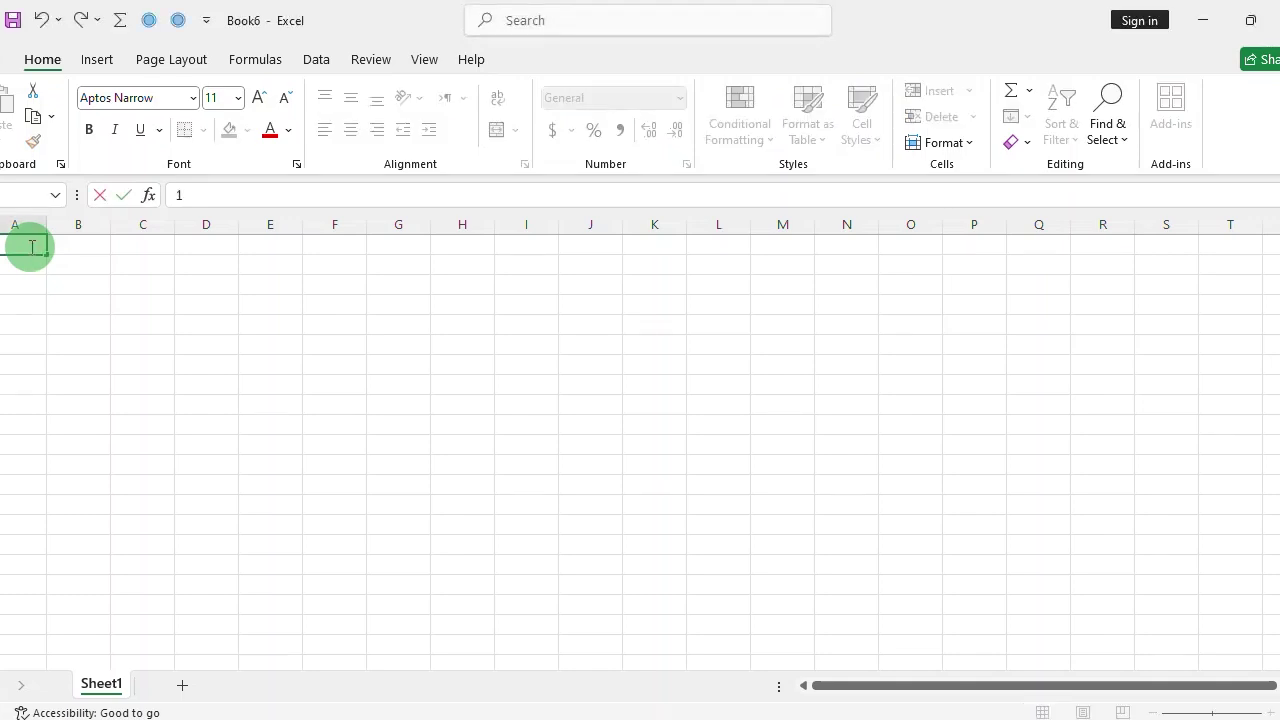
{"action": "key", "text": "Return"}
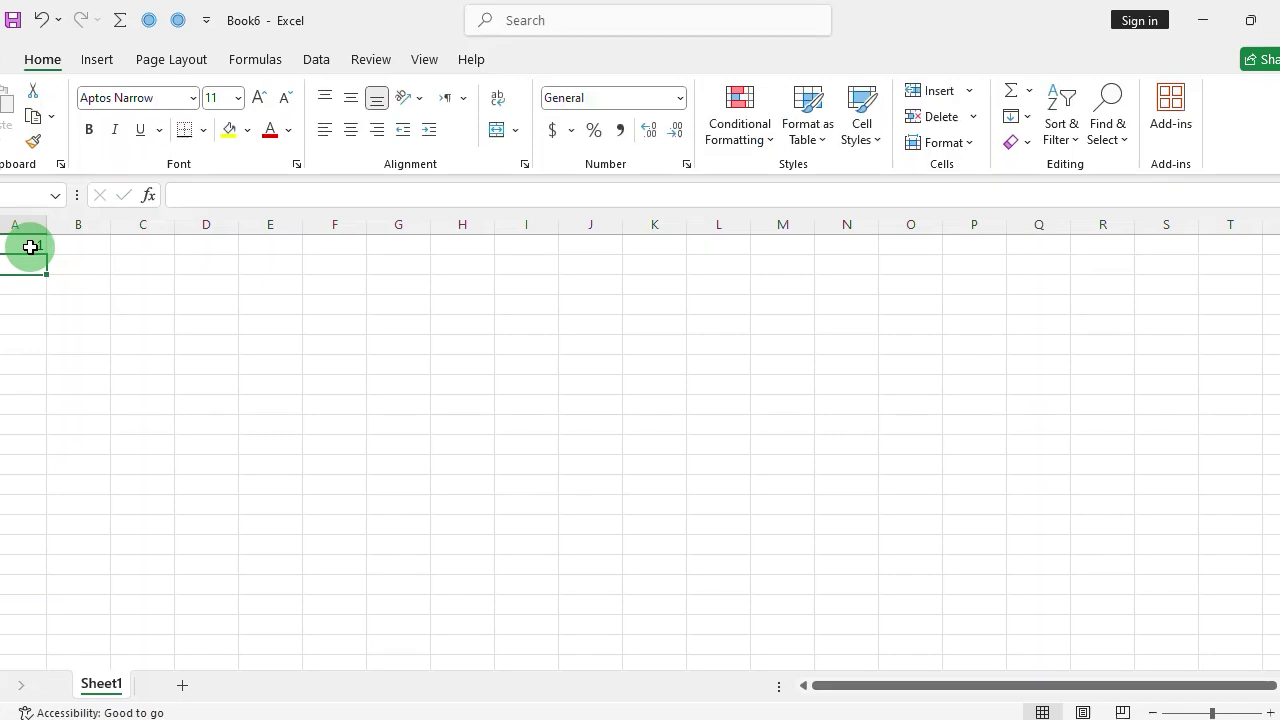
{"action": "type", "text": "2"}
{"action": "key", "text": "Return"}
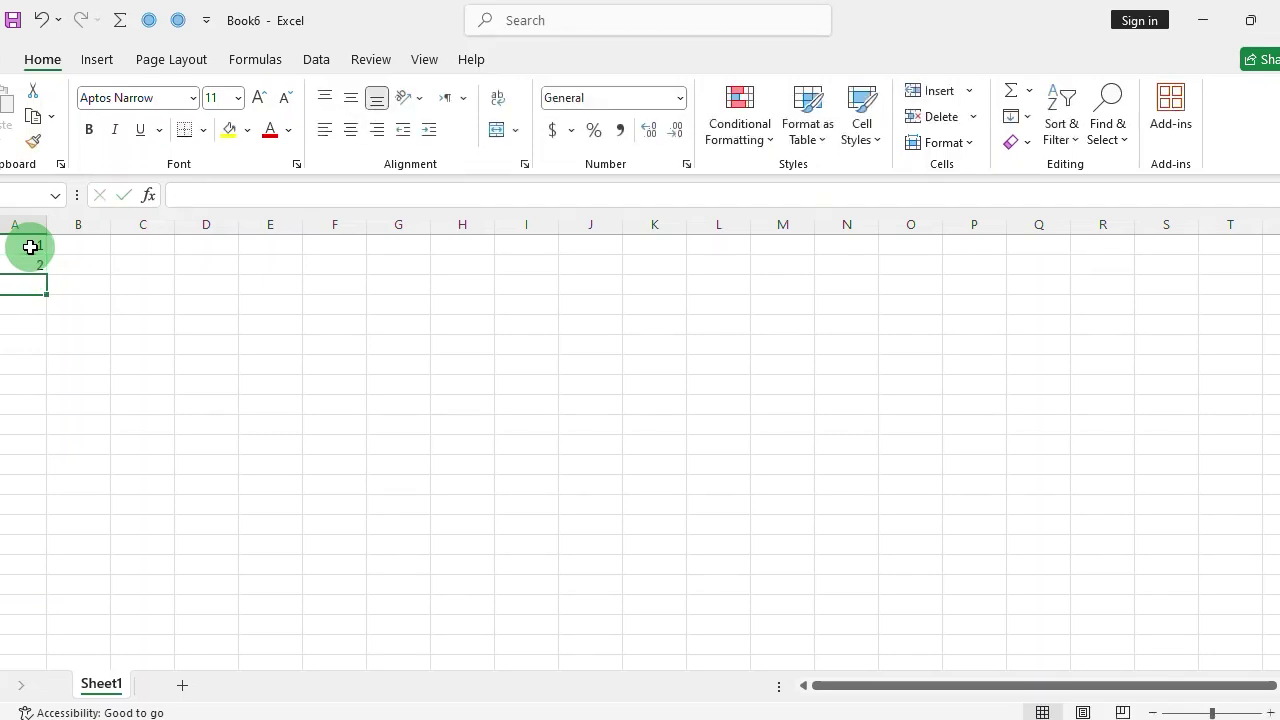
{"action": "type", "text": "3"}
{"action": "key", "text": "Return"}
{"action": "type", "text": "4"}
{"action": "key", "text": "Return"}
{"action": "left_click_drag", "start_coordinate": [31, 246], "coordinate": [20, 305]}
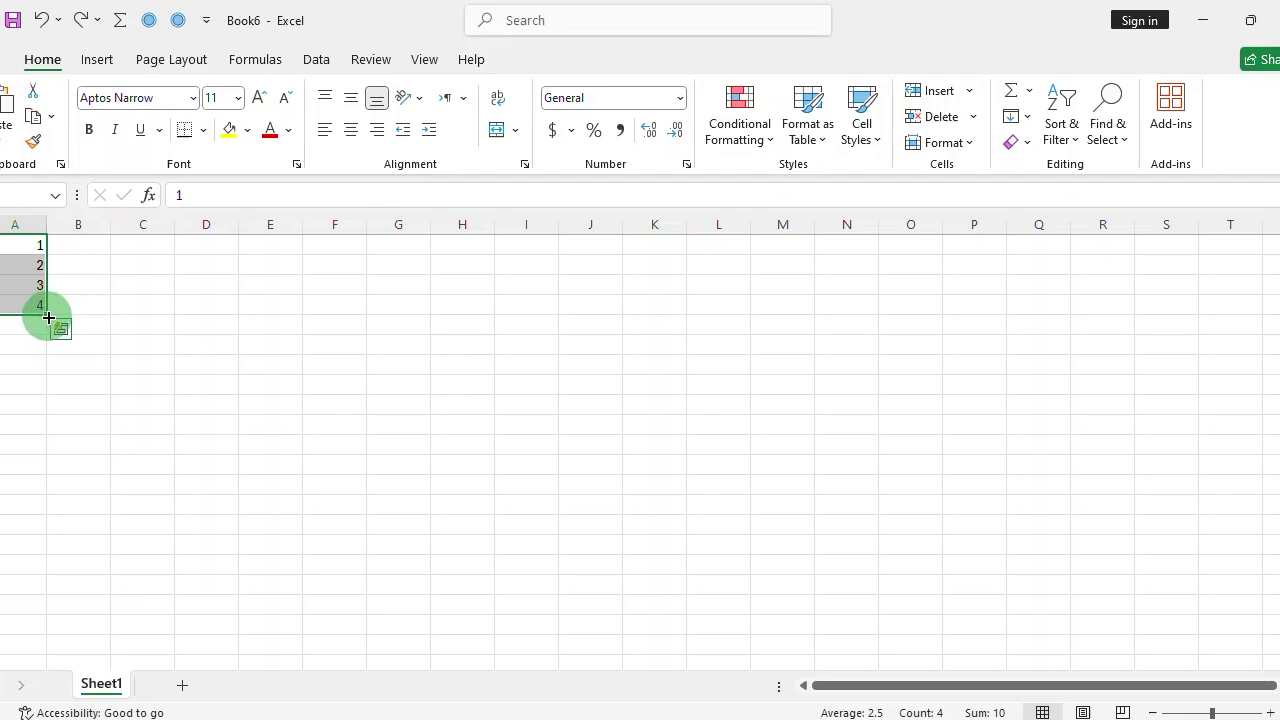
{"action": "left_click_drag", "start_coordinate": [48, 317], "coordinate": [46, 432]}
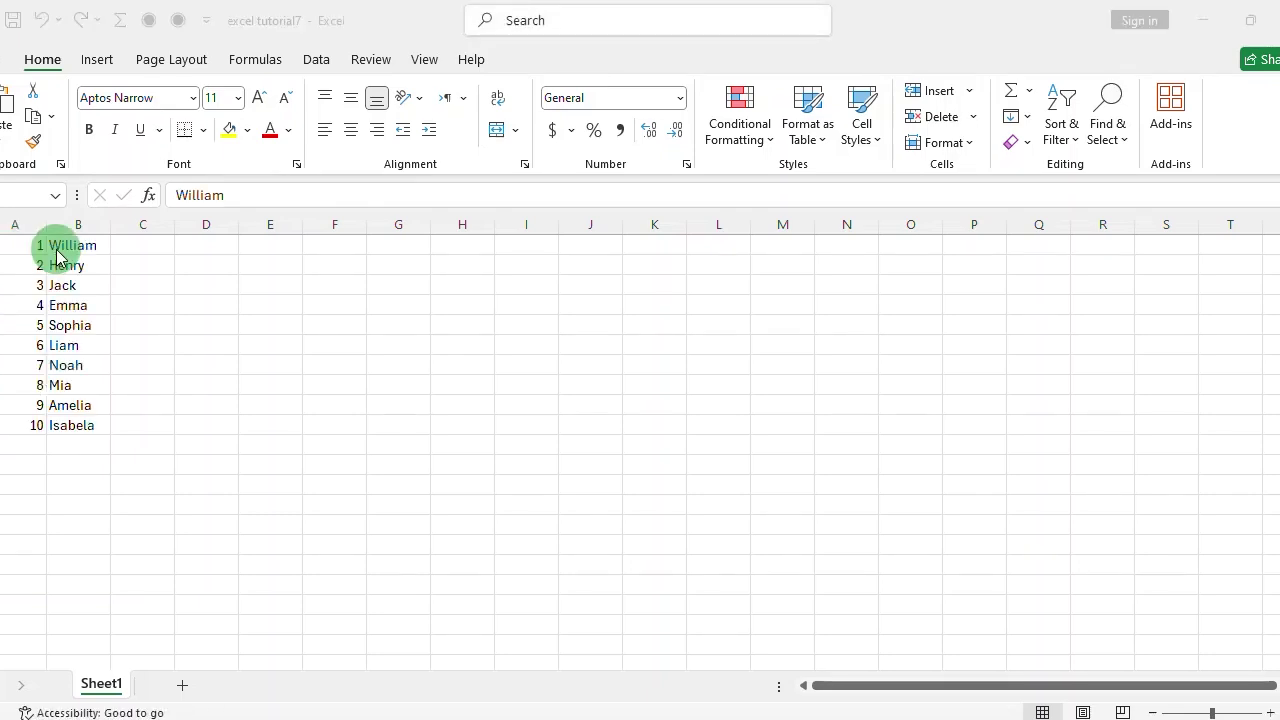
Open the name in cell B1 for in-cell editing and cancel the edit.
{"action": "left_click", "coordinate": [56, 249]}
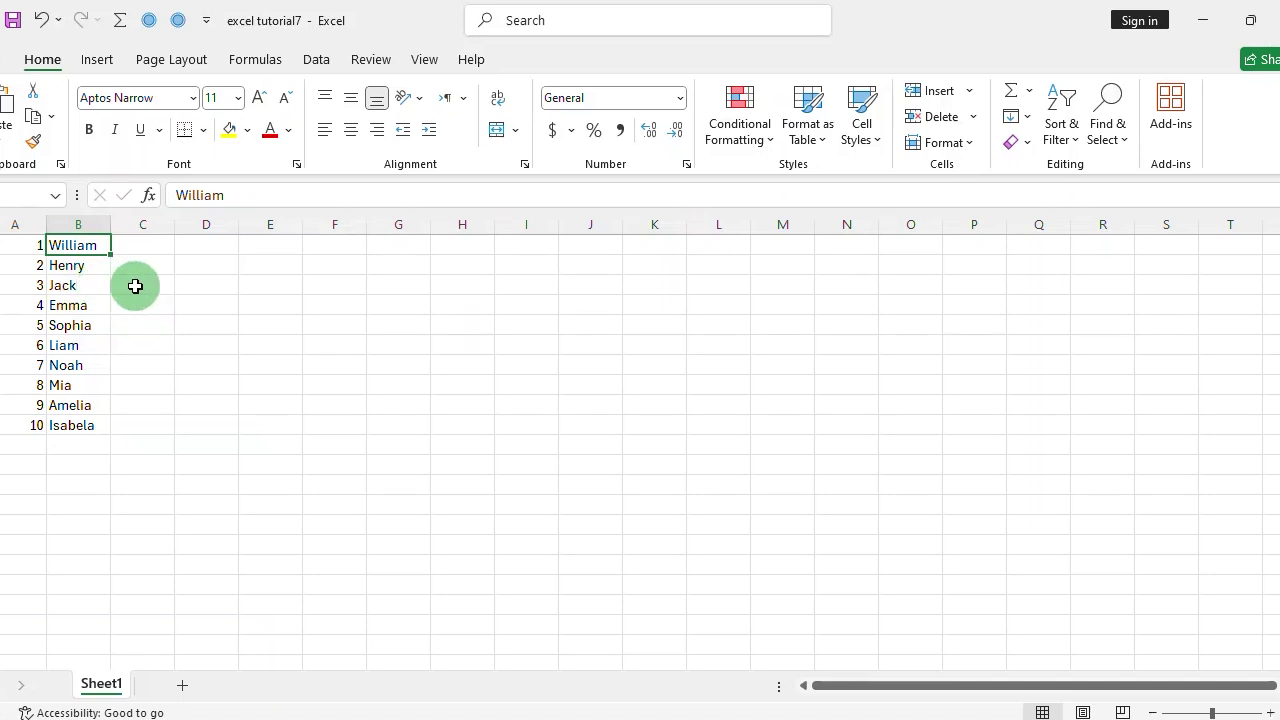
{"action": "double_click", "coordinate": [78, 245]}
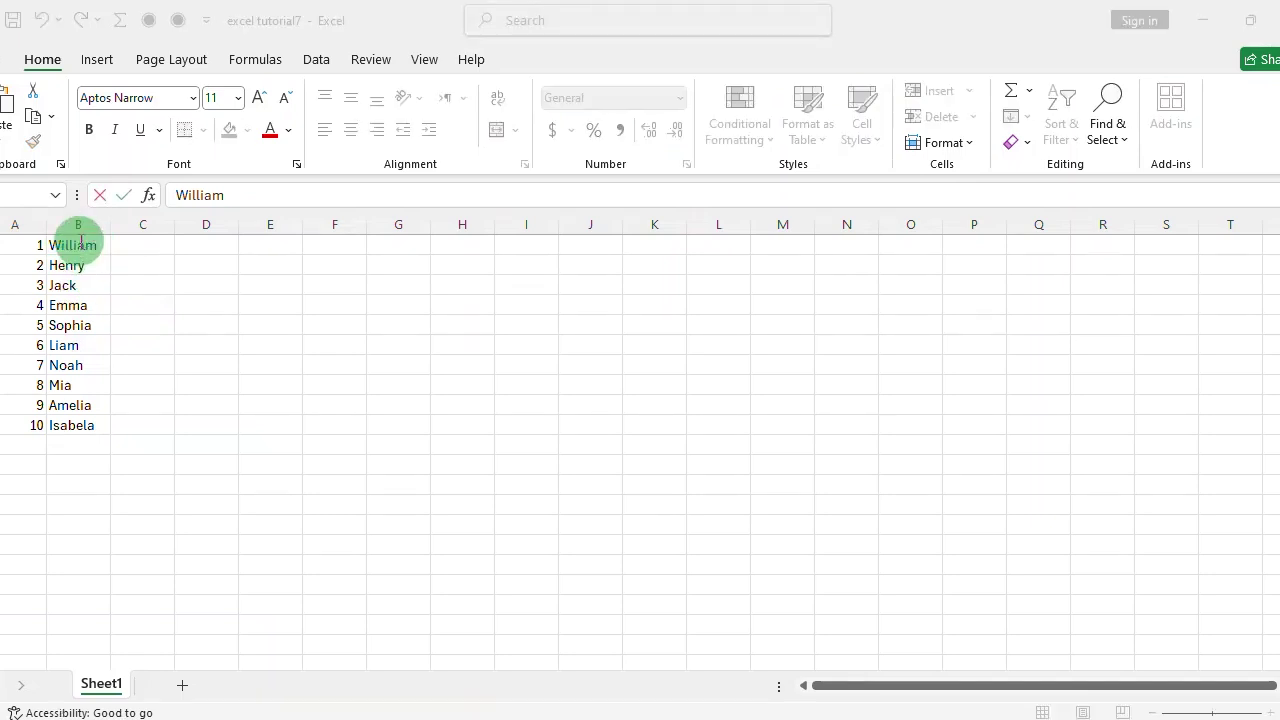
{"action": "key", "text": "Escape"}
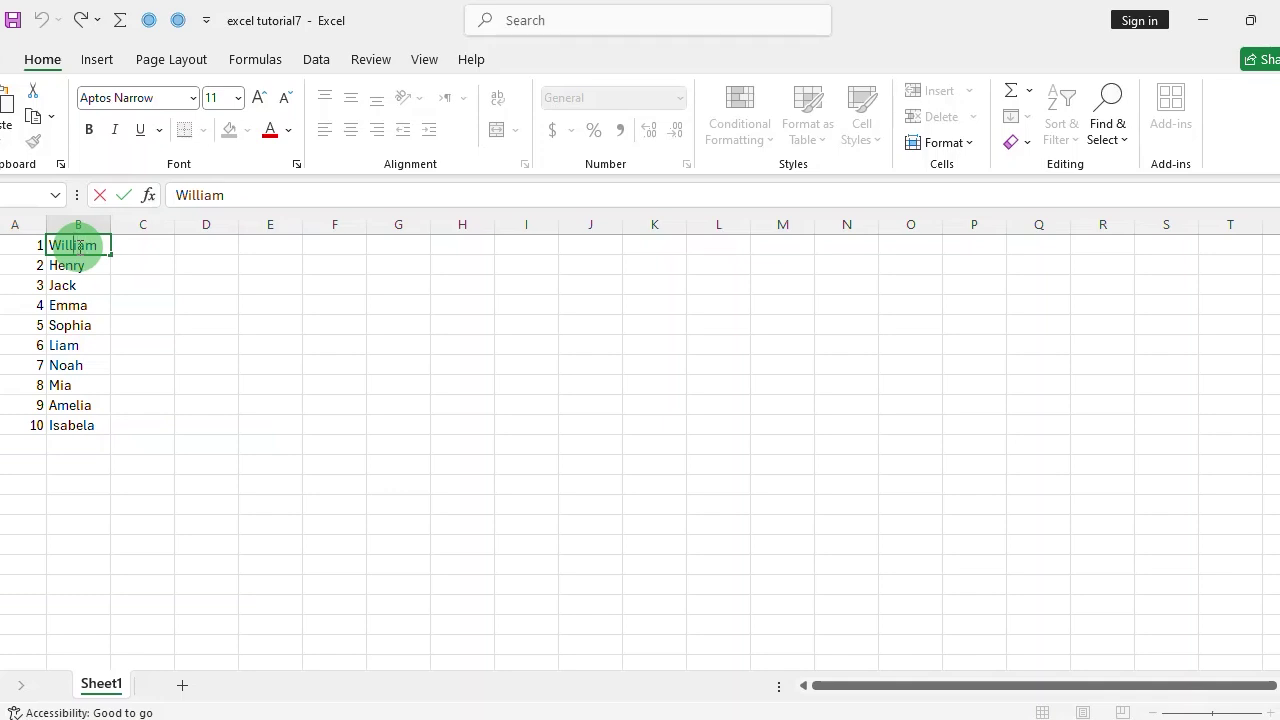
{"action": "key", "text": "Escape"}
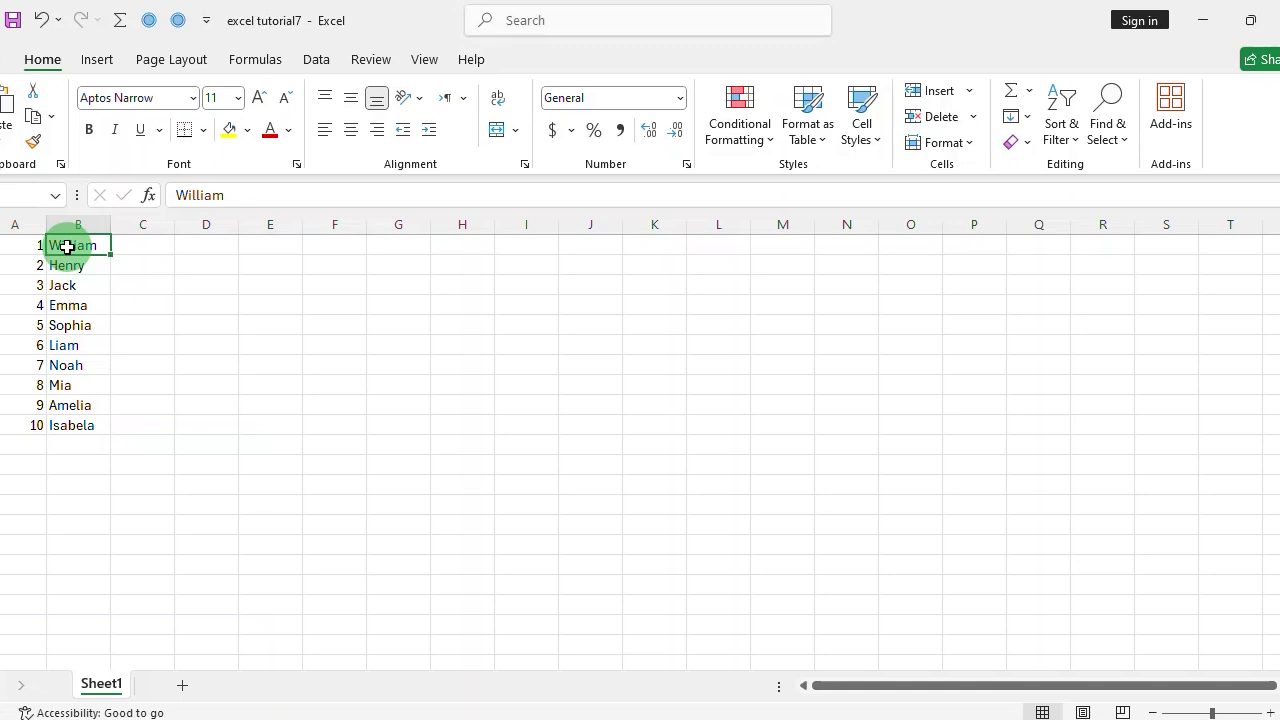
Move the active cell from B1 down to B2 and back, and across to C1 and back.
{"action": "key", "text": "Down"}
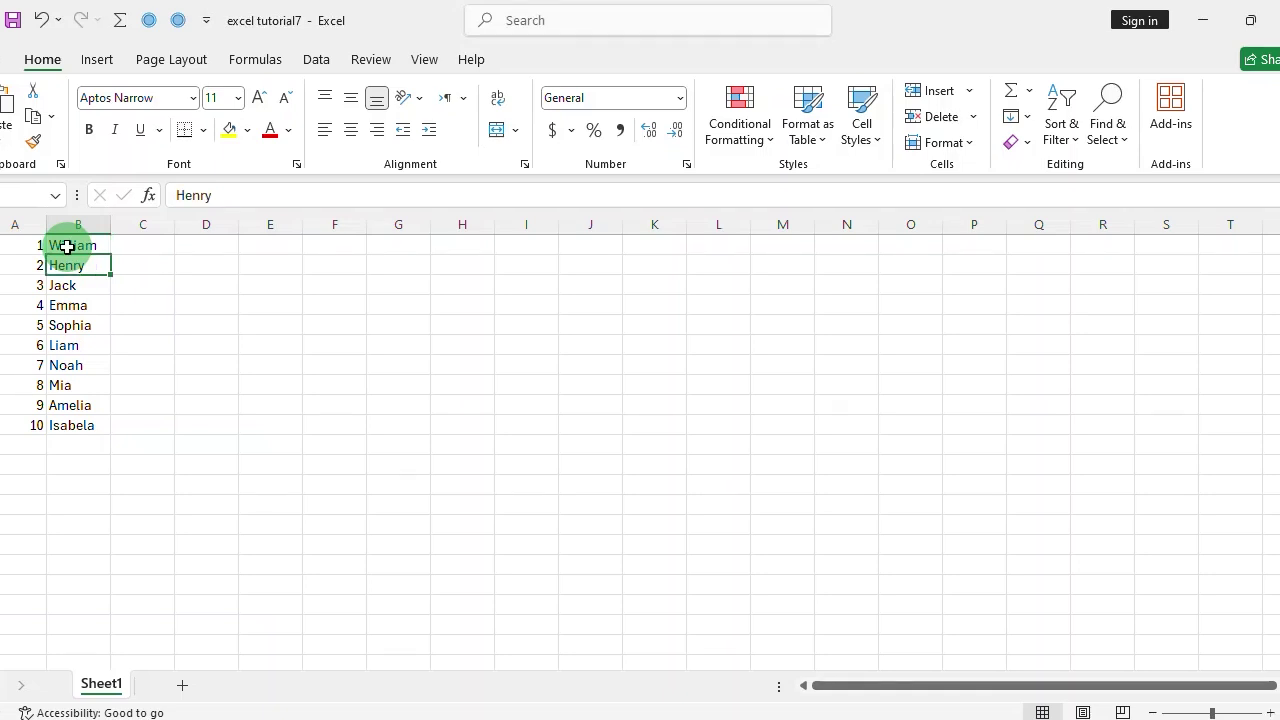
{"action": "key", "text": "Up"}
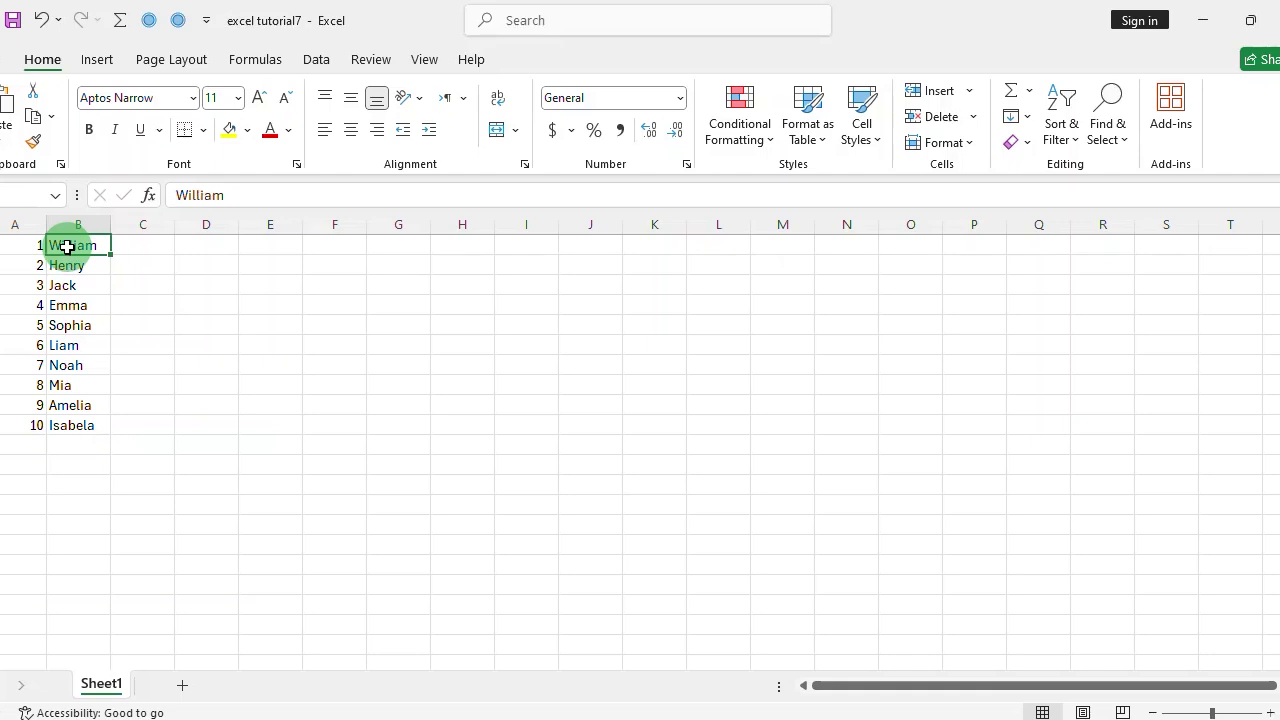
{"action": "key", "text": "Right"}
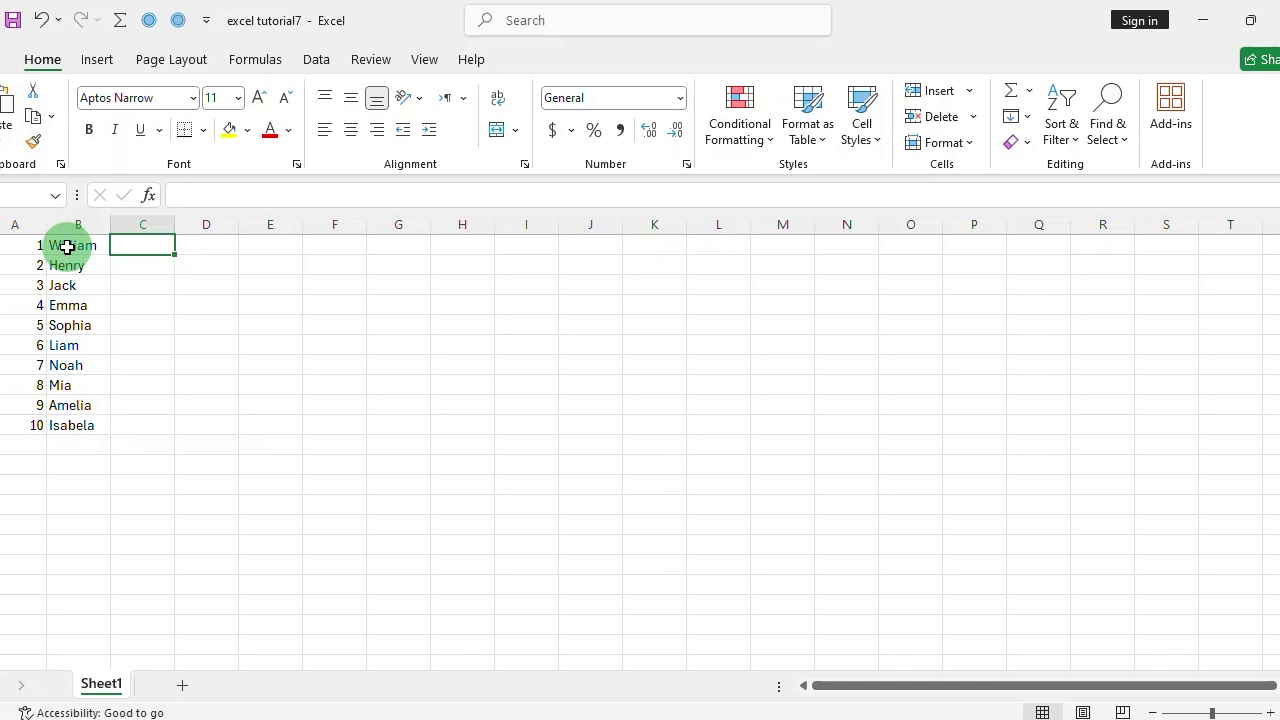
{"action": "key", "text": "Left"}
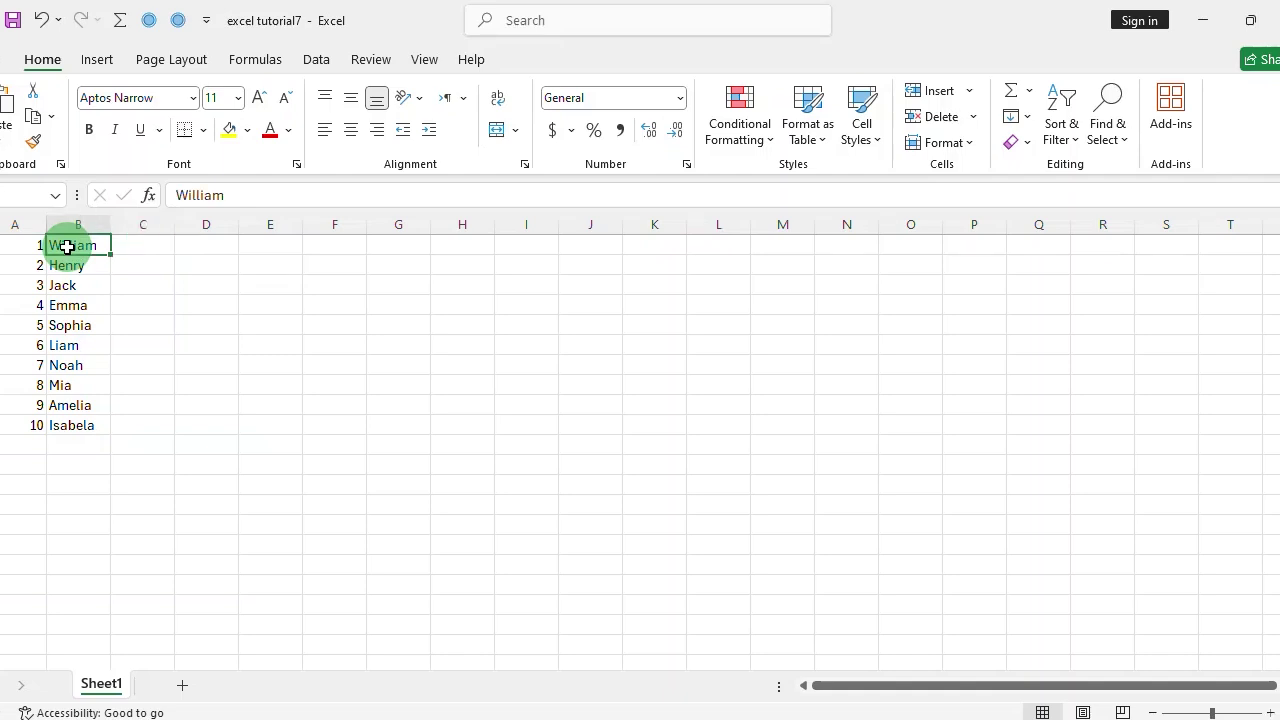
Enter 10 in cell C1 and 240 in cell D1.
{"action": "left_click", "coordinate": [142, 243]}
{"action": "type", "text": "10"}
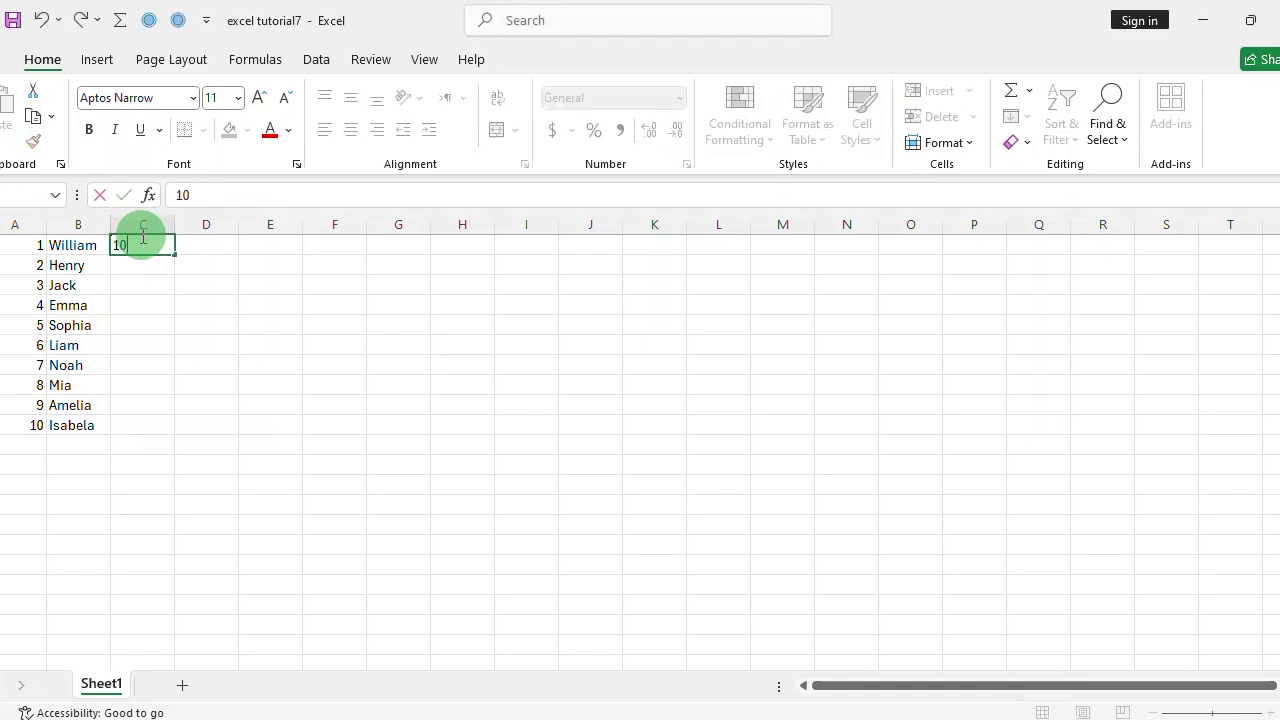
{"action": "key", "text": "ctrl+Return"}
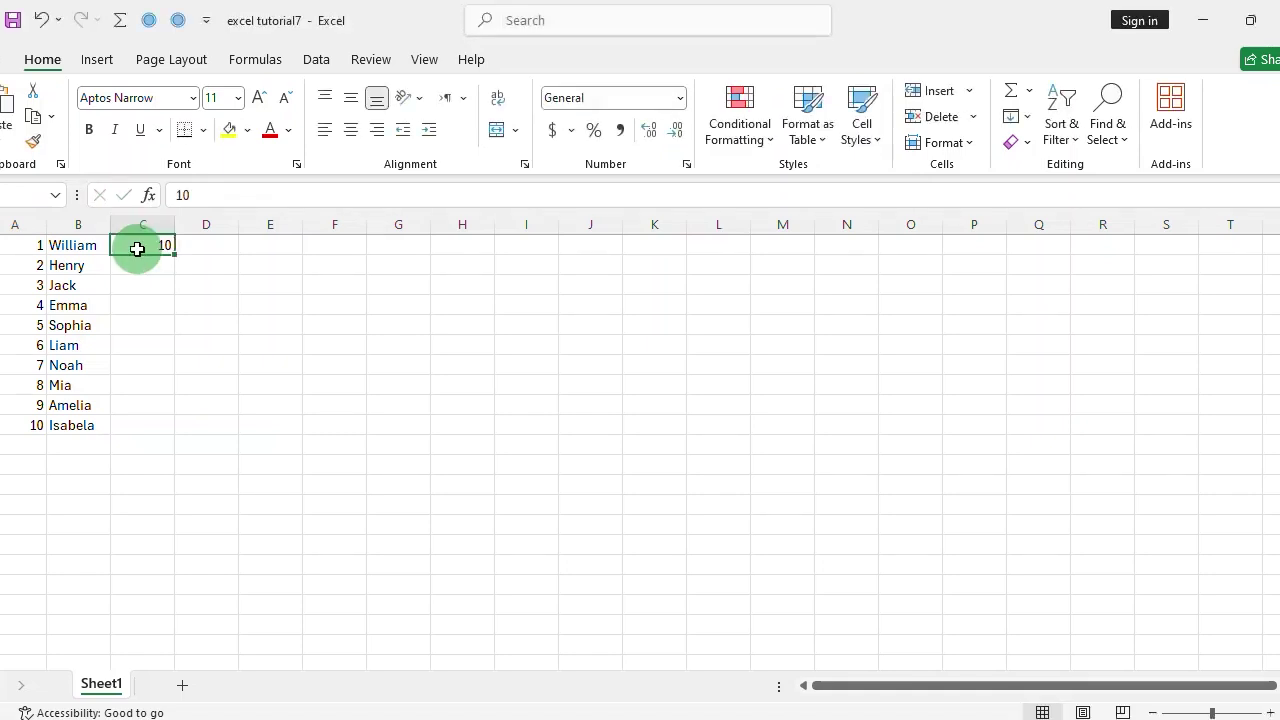
{"action": "key", "text": "Right"}
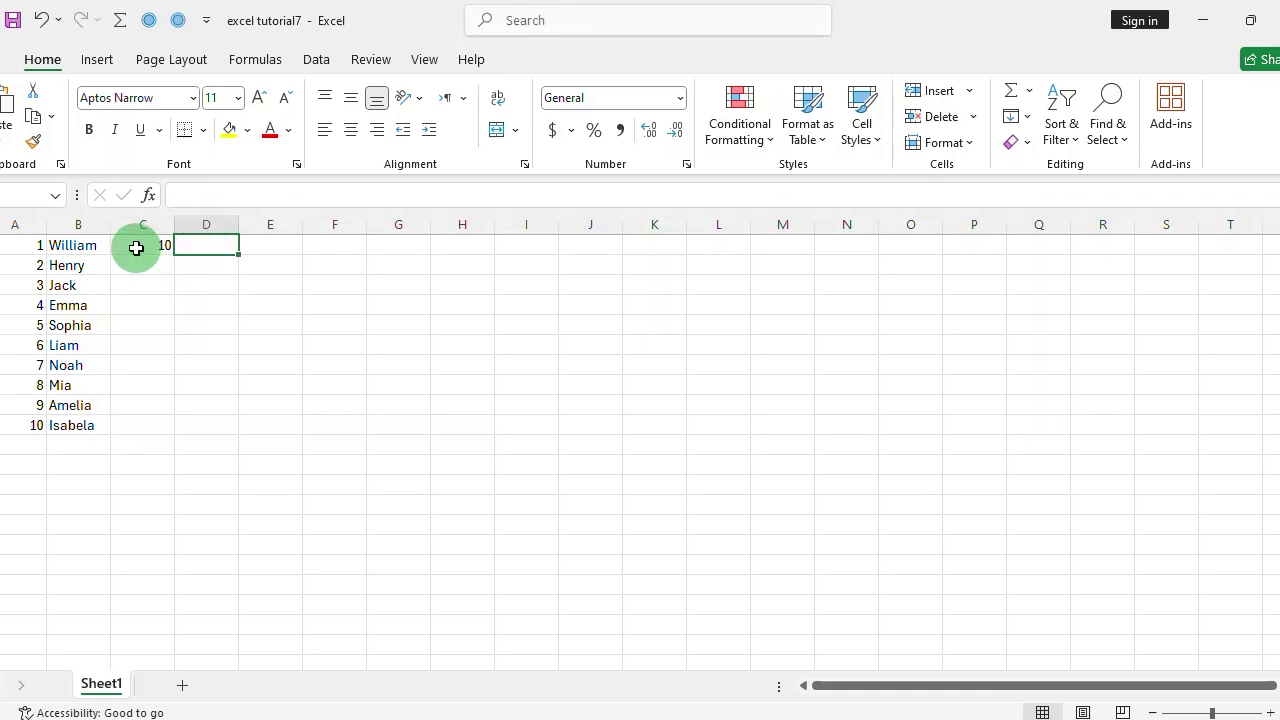
{"action": "type", "text": "240"}
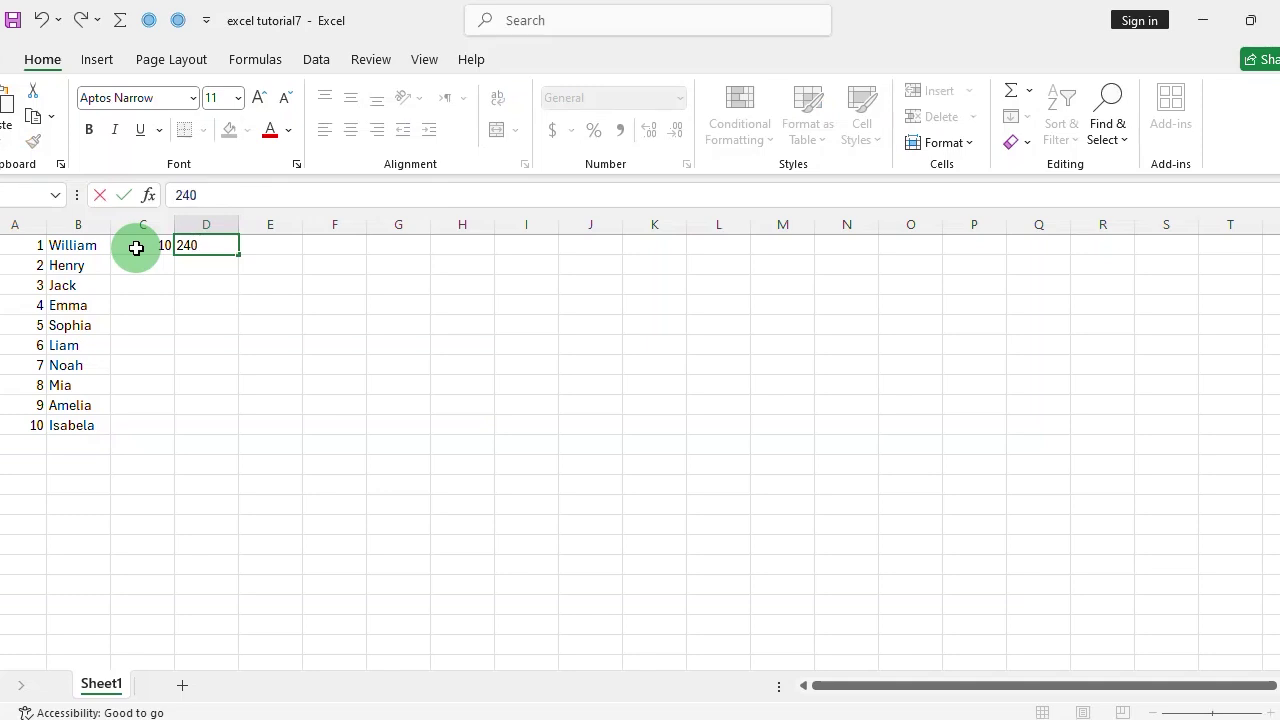
Copy the value of cell C1 and paste it into C2.
{"action": "left_click", "coordinate": [136, 247]}
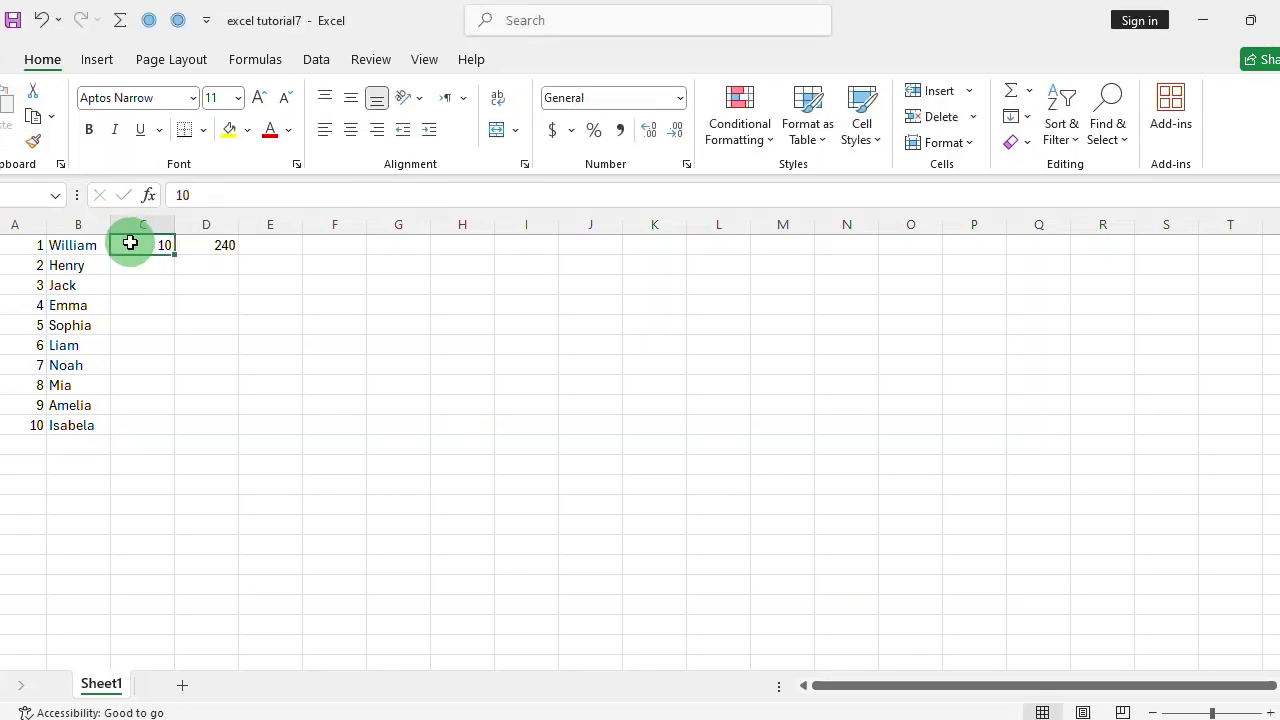
{"action": "key", "text": "ctrl+c"}
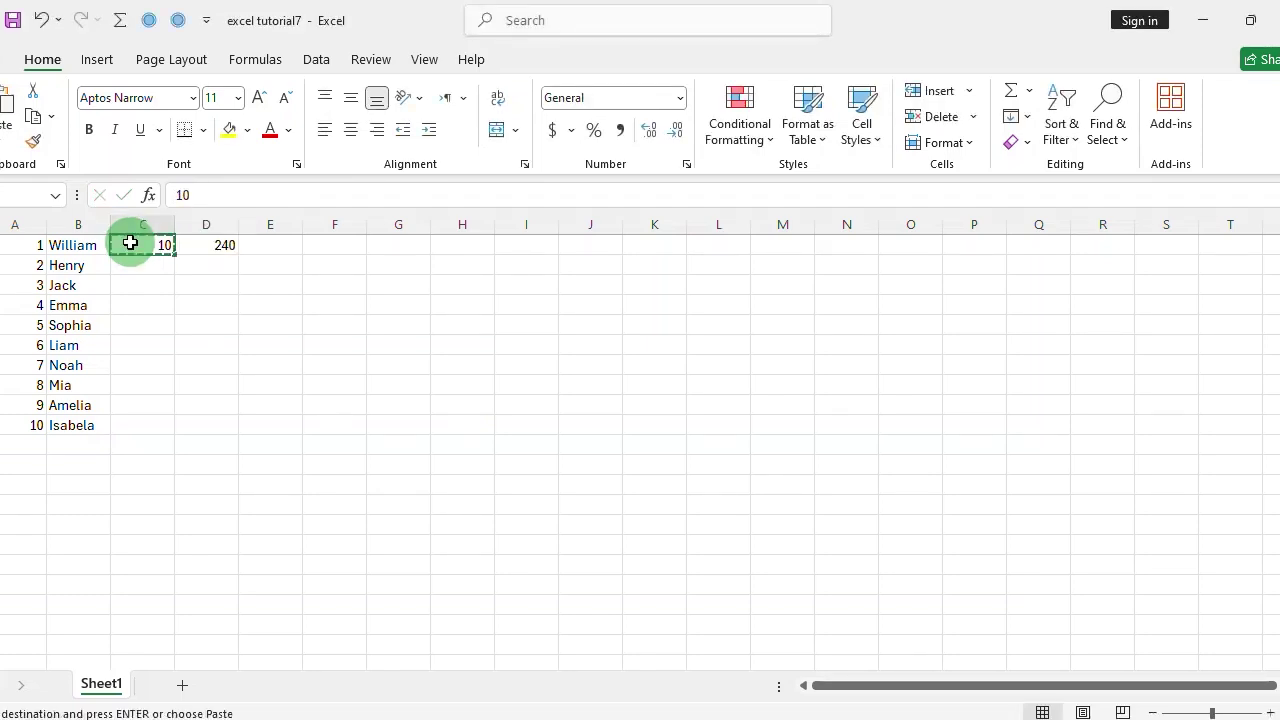
{"action": "key", "text": "Down"}
{"action": "key", "text": "ctrl+v"}
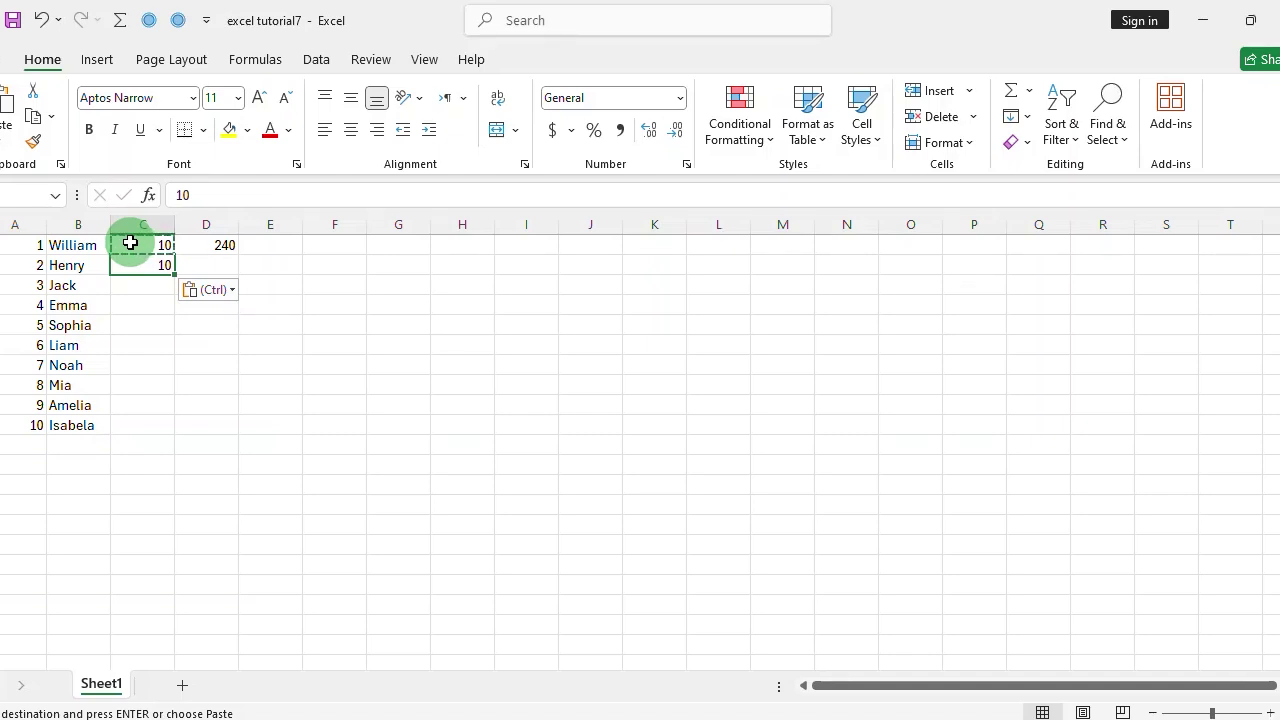
Fill the value 10 down column C through cell C10.
{"action": "double_click", "coordinate": [130, 243]}
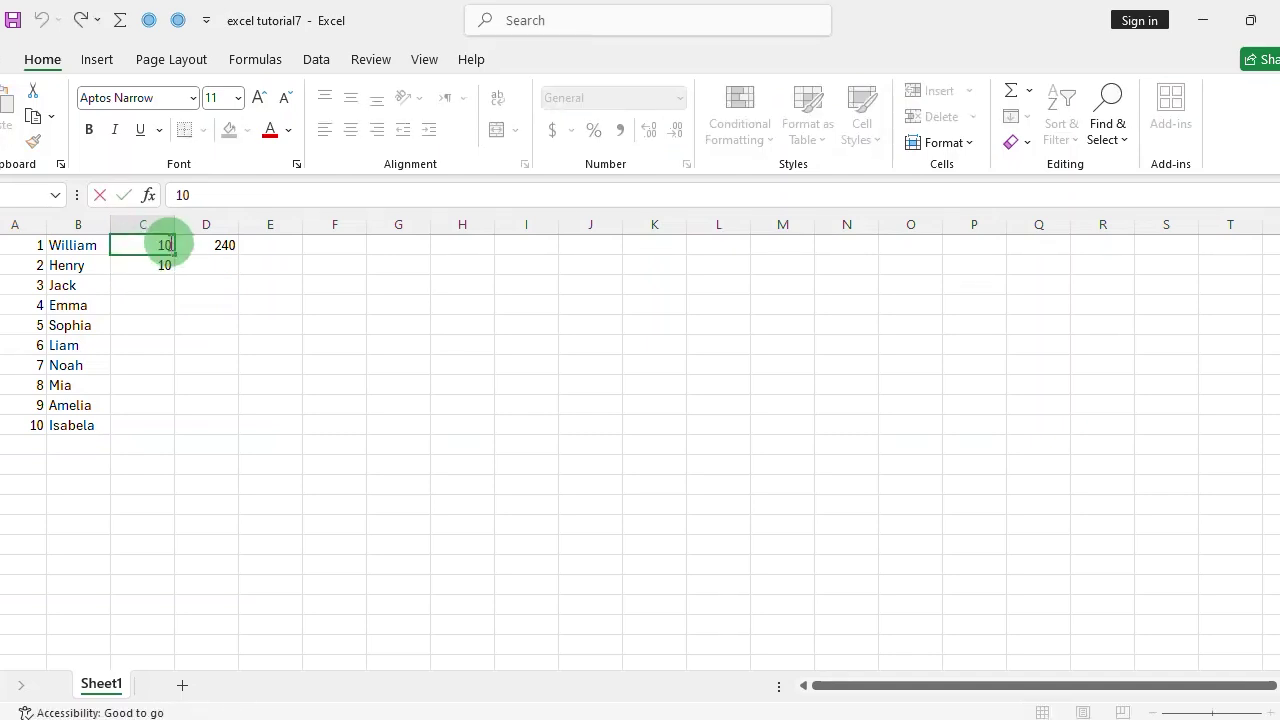
{"action": "left_click", "coordinate": [147, 263]}
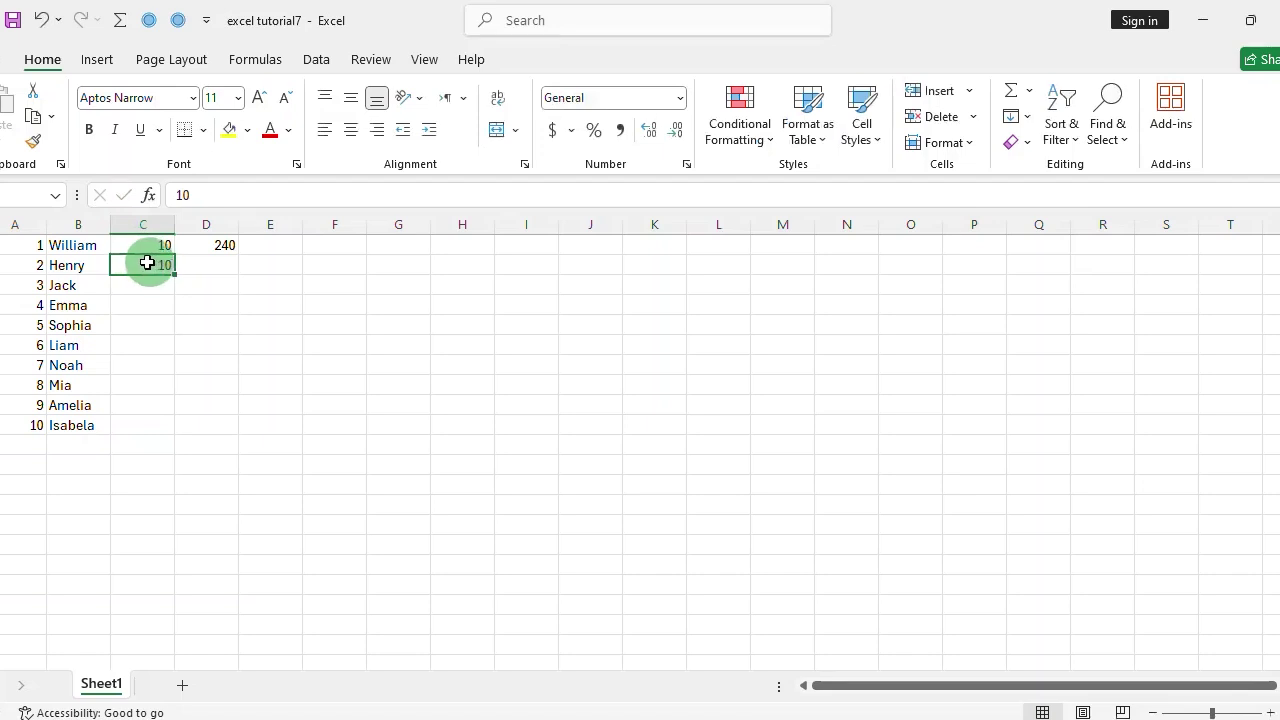
{"action": "left_click_drag", "start_coordinate": [147, 263], "coordinate": [130, 437]}
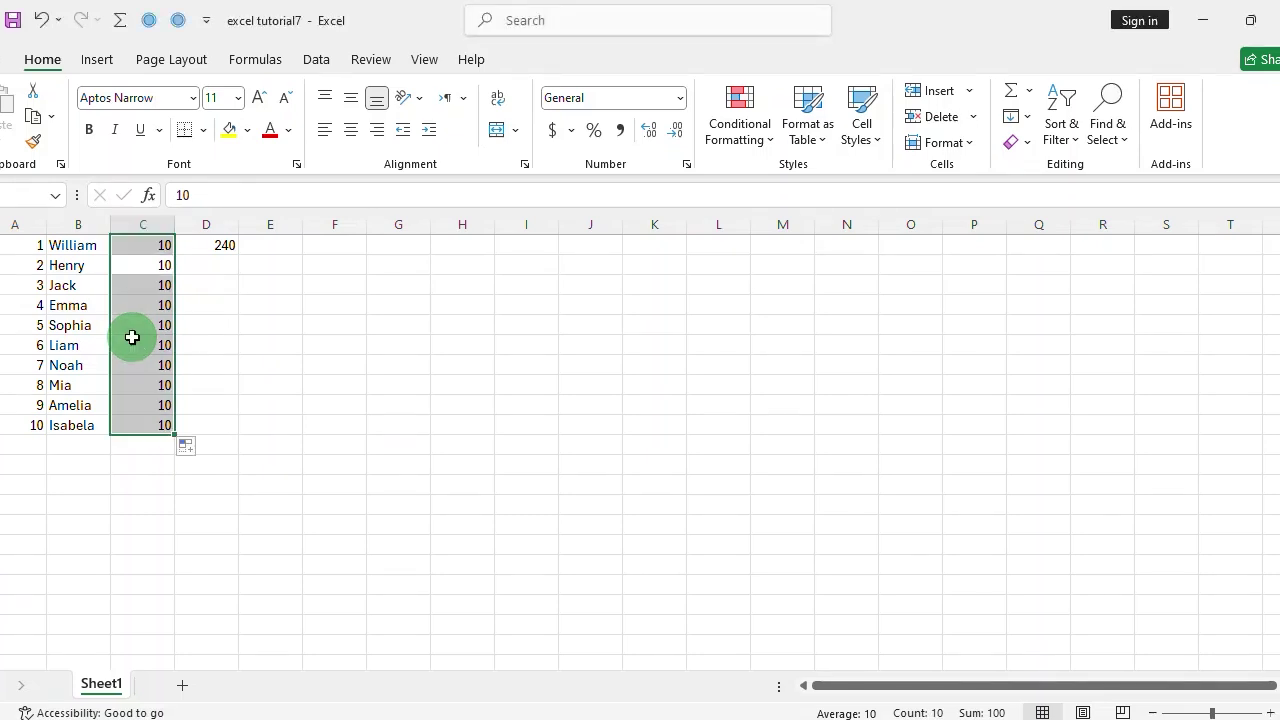
Delete the contents of cells C1 to C10 and undo the deletion.
{"action": "key", "text": "Delete"}
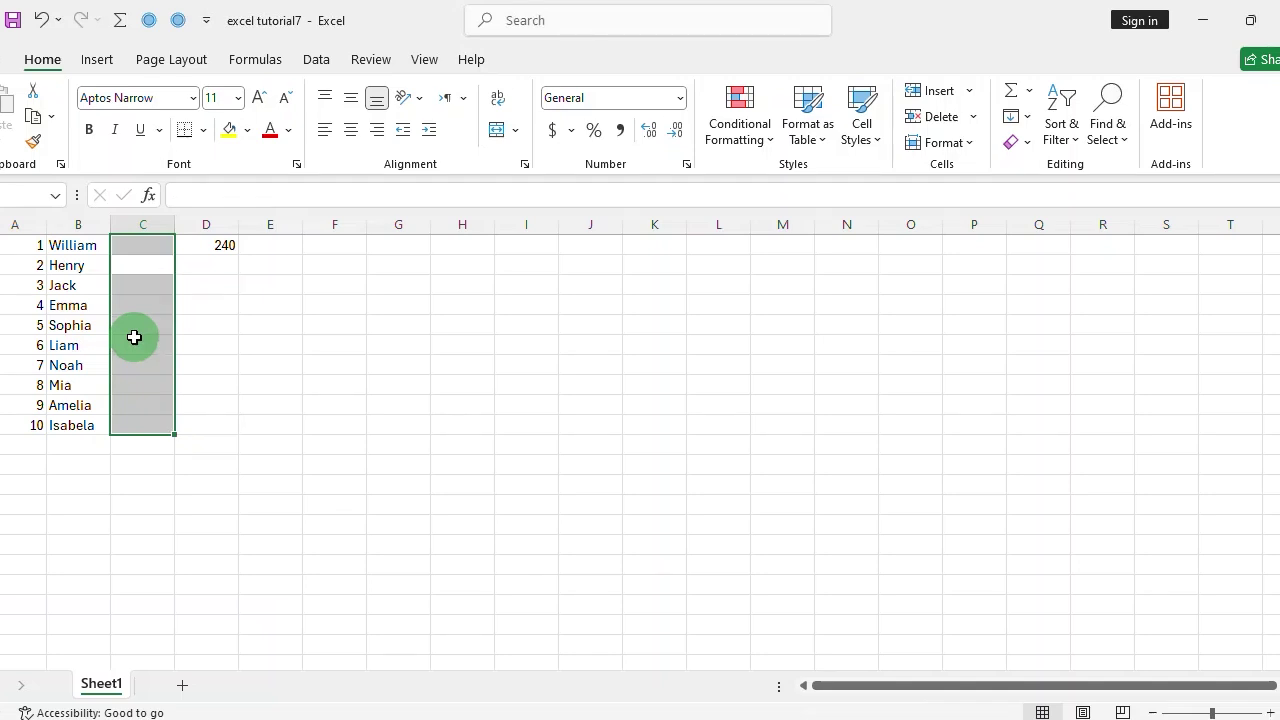
{"action": "key", "text": "ctrl+z"}
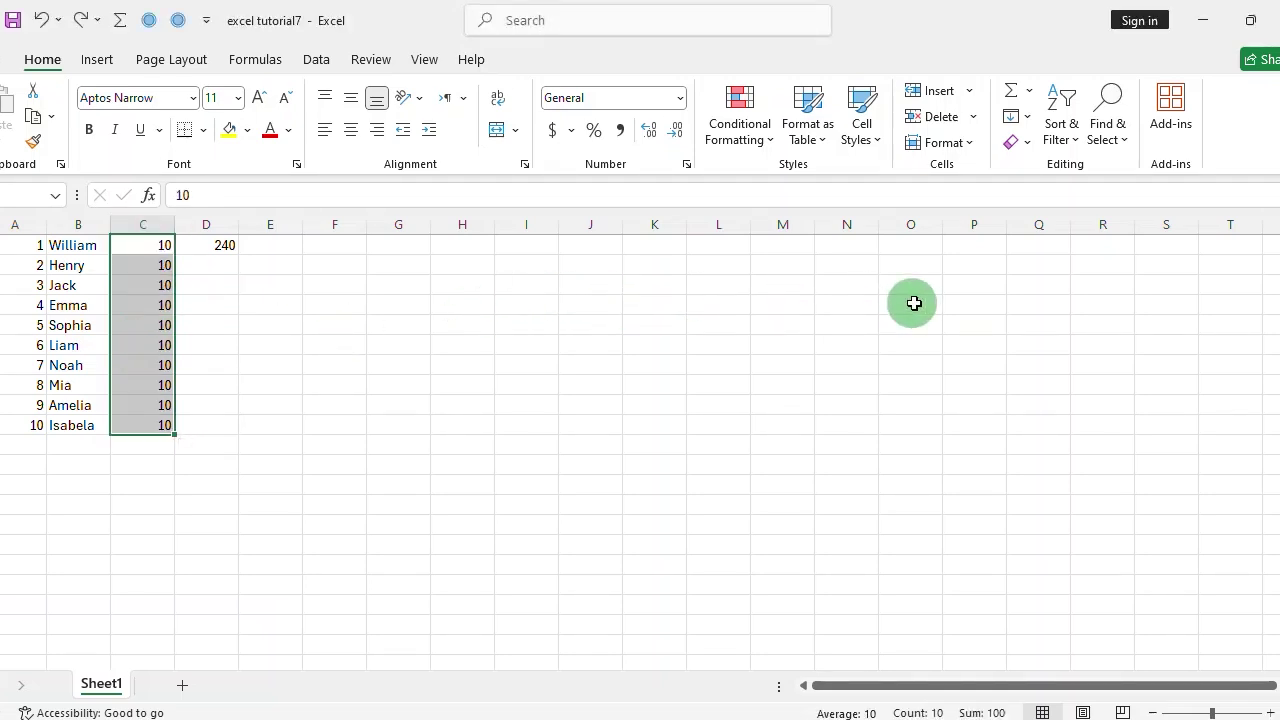
Clear everything, including formatting, from cells C1 to C10 and undo the clearing.
{"action": "left_click", "coordinate": [1013, 144]}
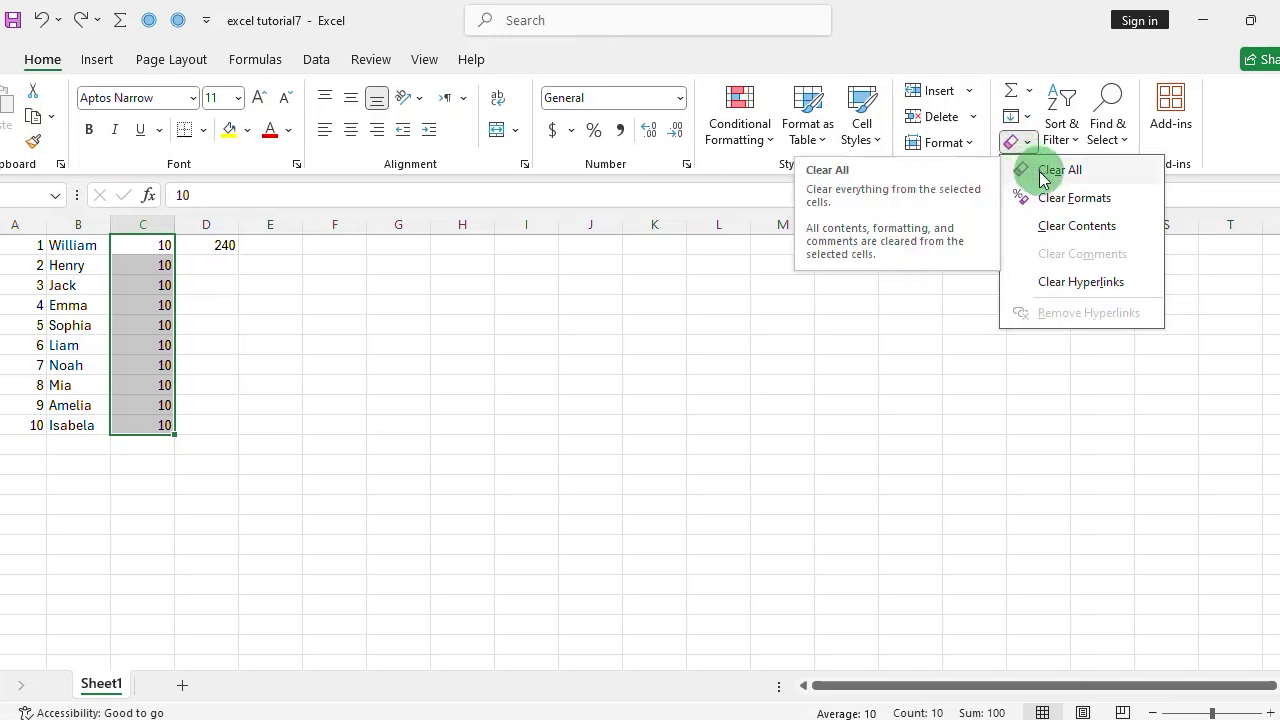
{"action": "left_click", "coordinate": [1043, 177]}
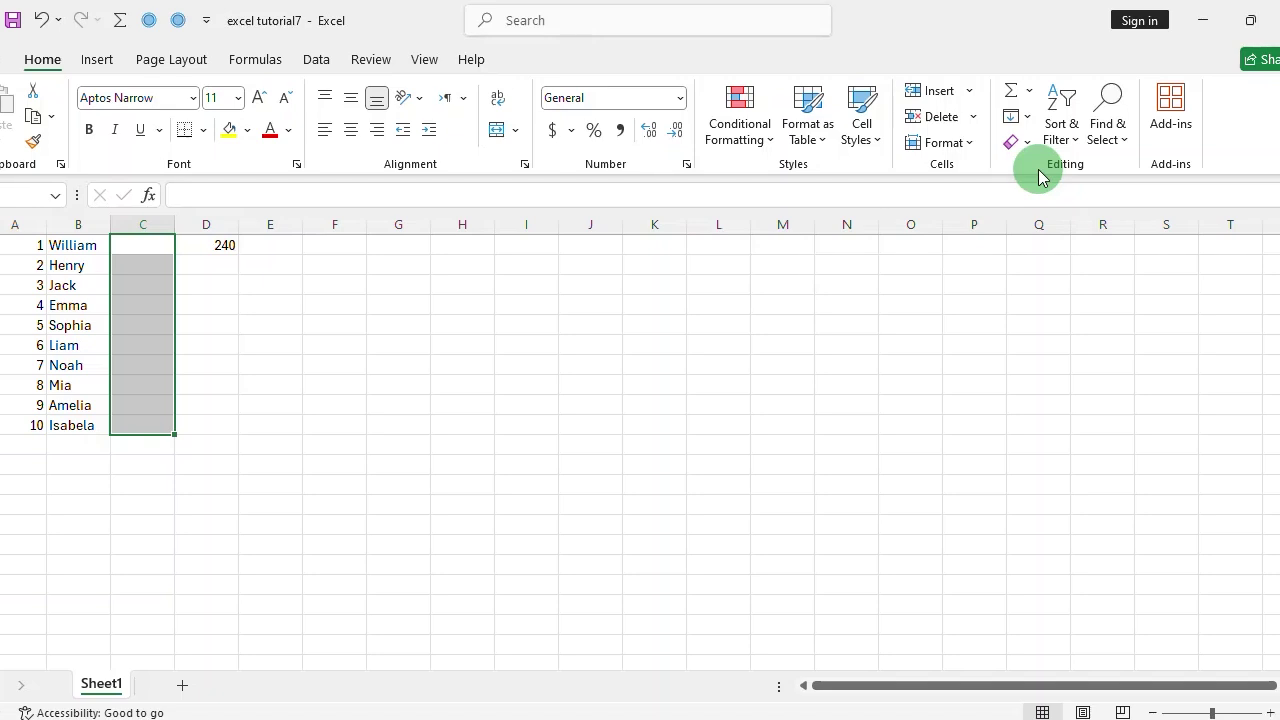
{"action": "key", "text": "ctrl+z"}
Insert a blank row above the first data row, undo the insertion and redo it.
{"action": "left_click", "coordinate": [12, 249]}
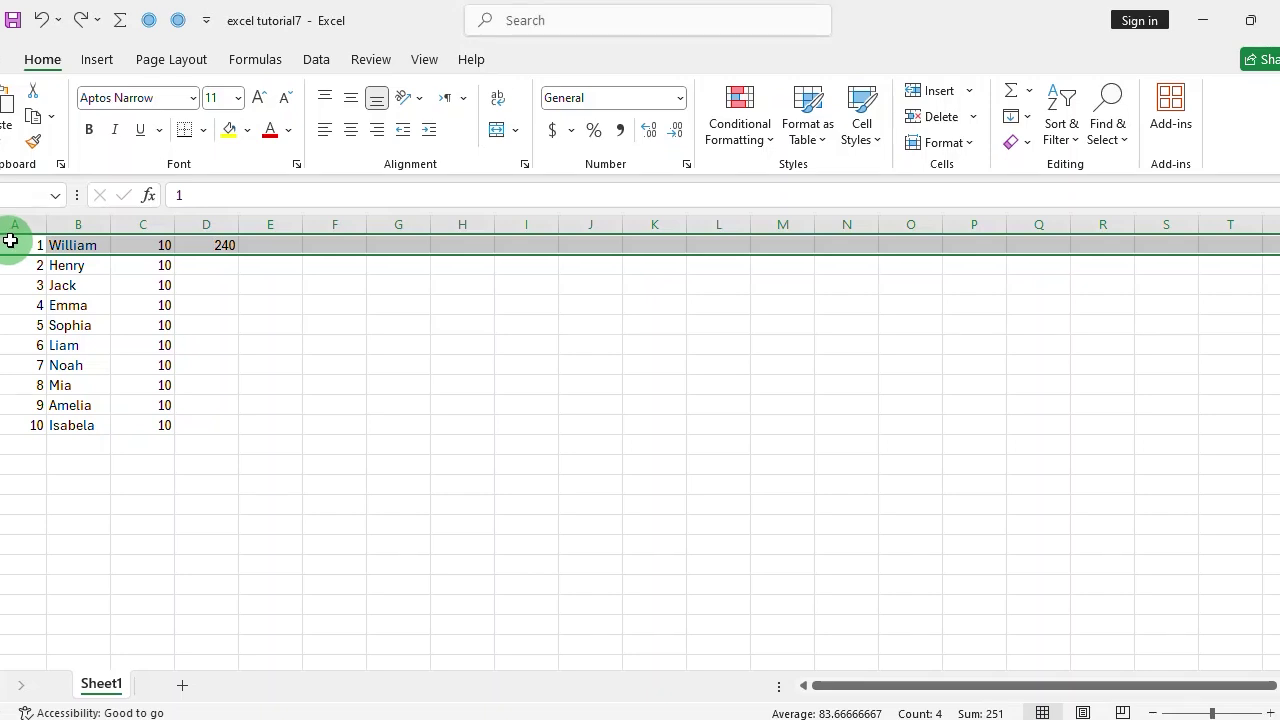
{"action": "right_click", "coordinate": [9, 243]}
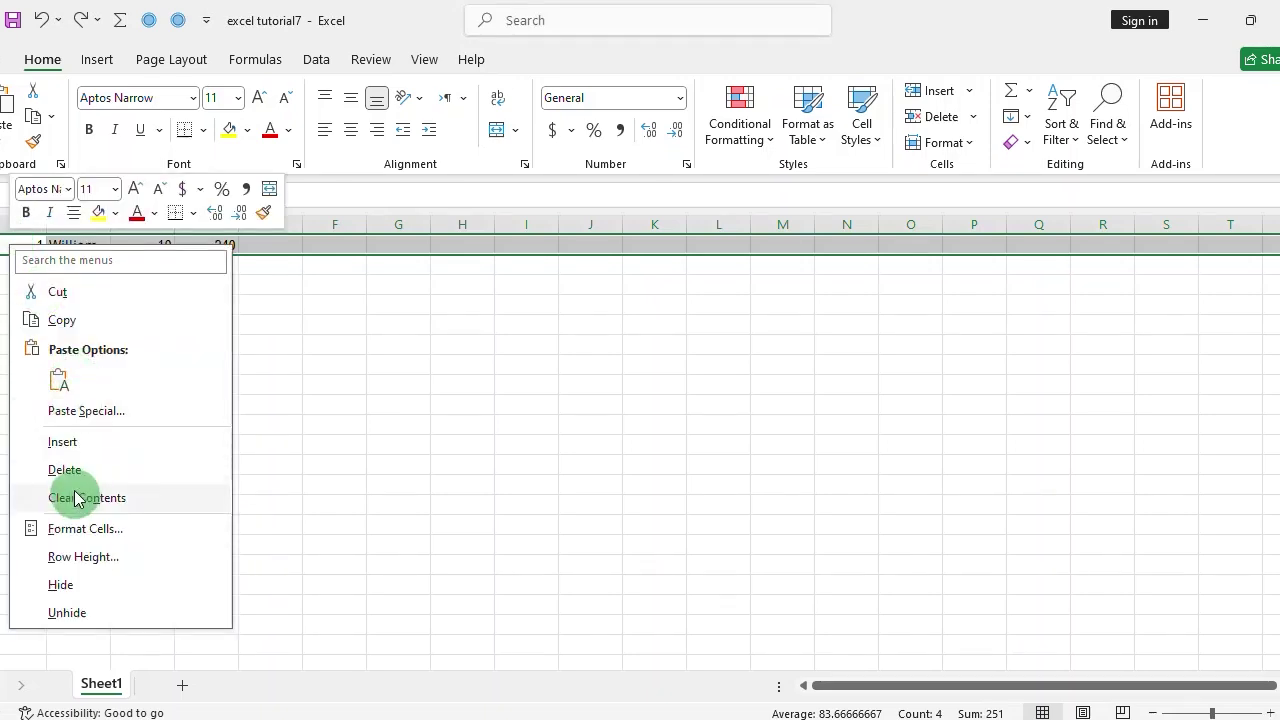
{"action": "left_click", "coordinate": [74, 442]}
{"action": "key", "text": "ctrl+z"}
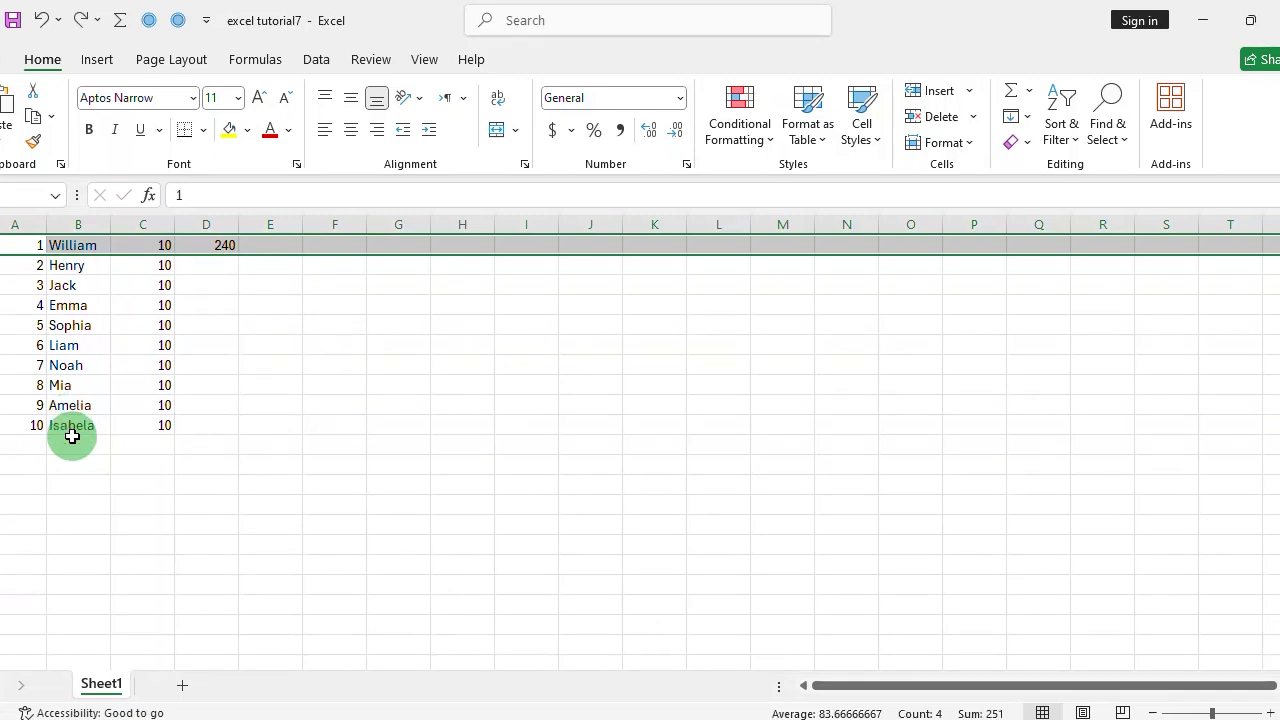
{"action": "key", "text": "ctrl+y"}
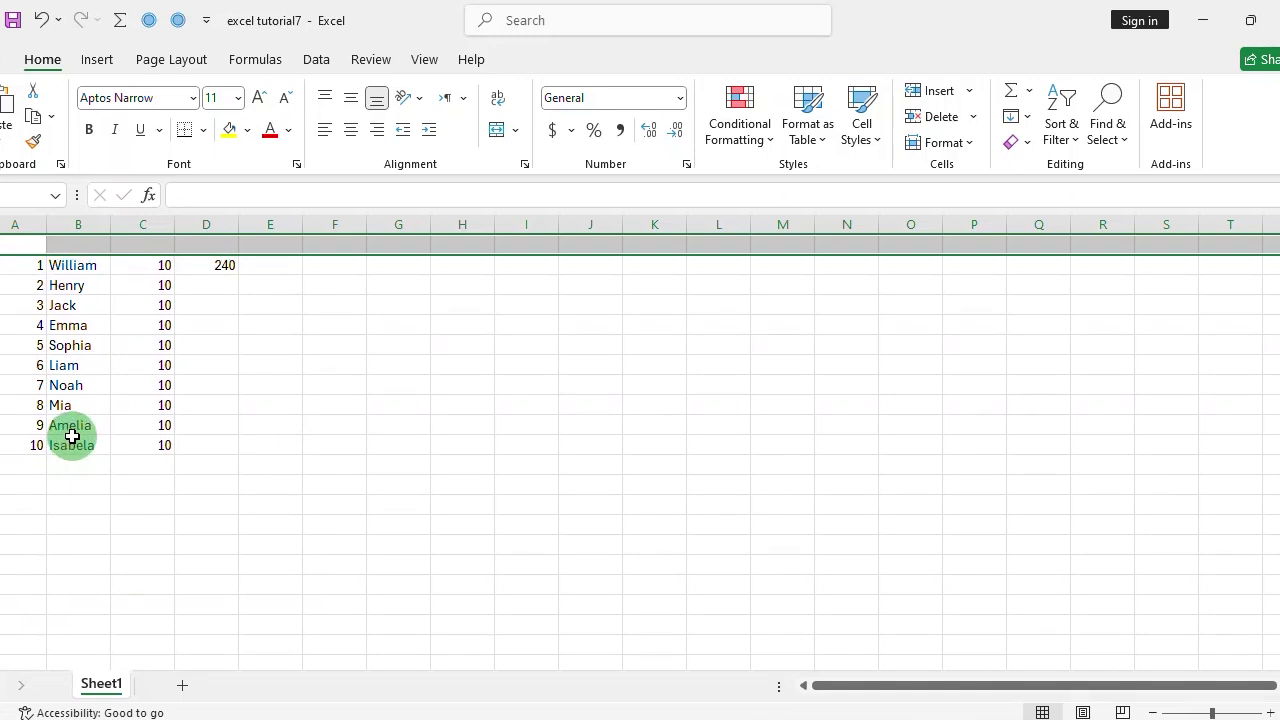
Enter the headers Employee ID in cell A1 and Name in cell B1.
{"action": "left_click", "coordinate": [13, 245]}
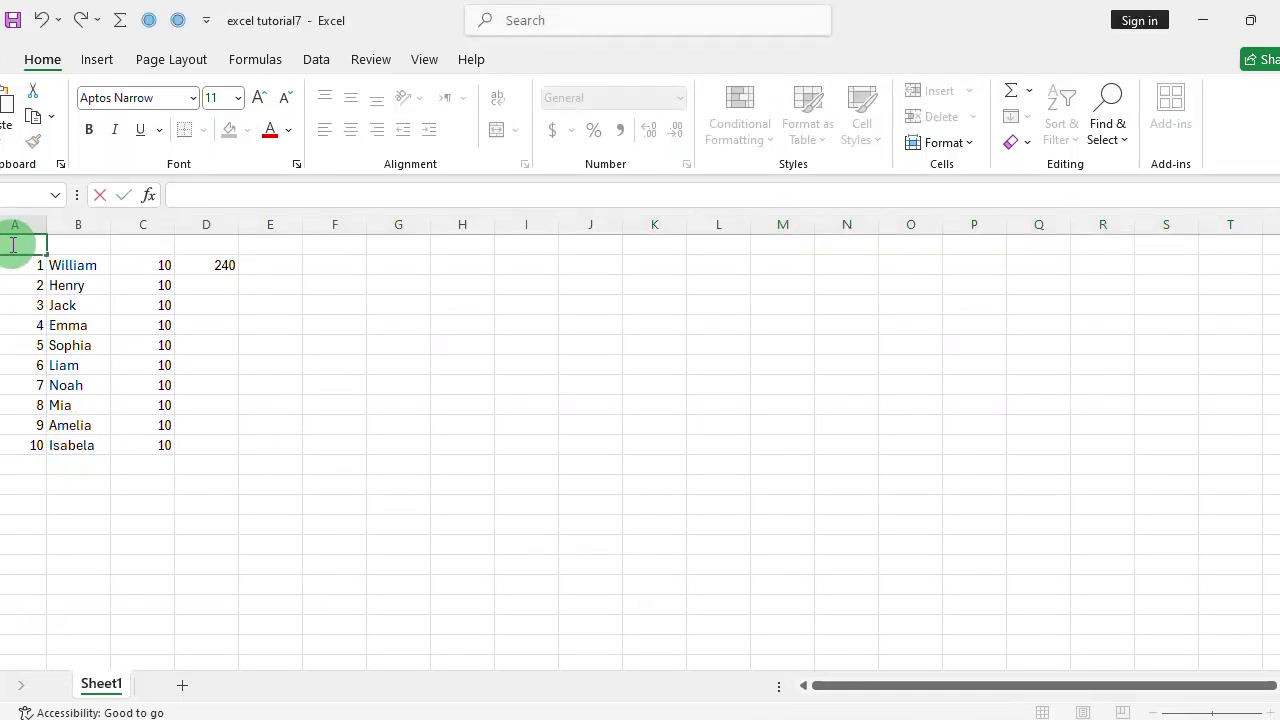
{"action": "type", "text": "Employee ID"}
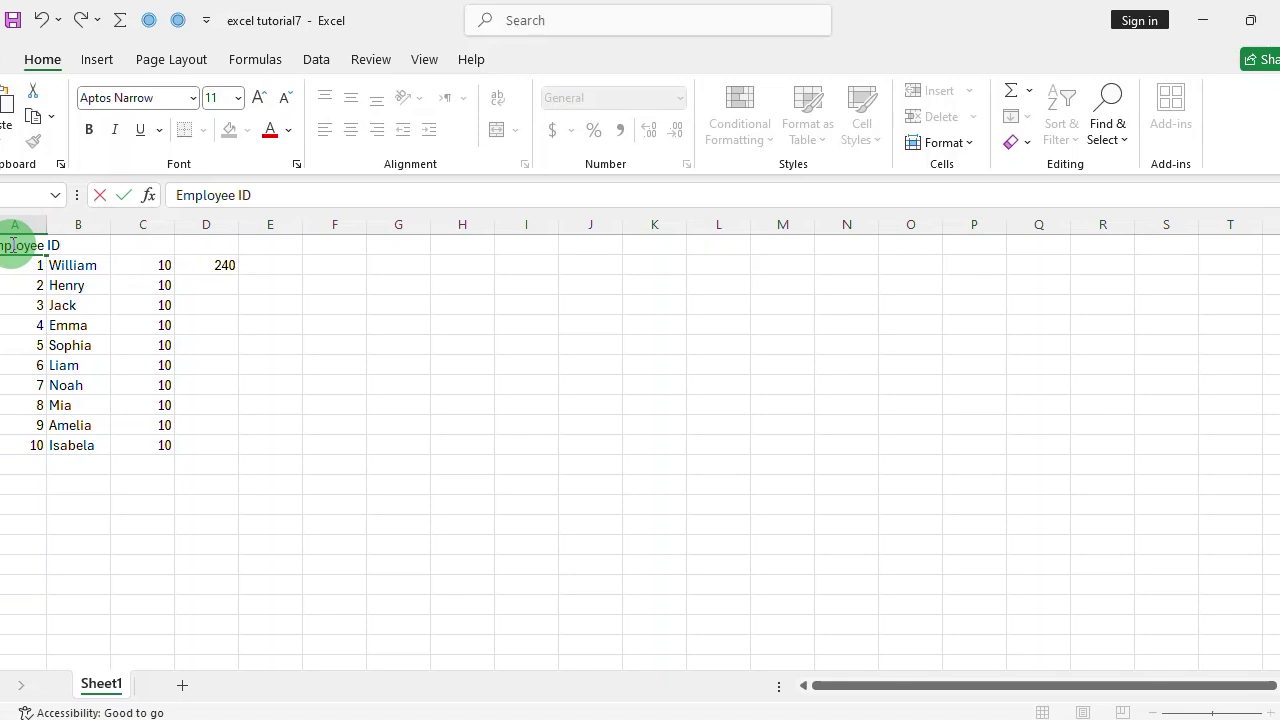
{"action": "key", "text": "Tab"}
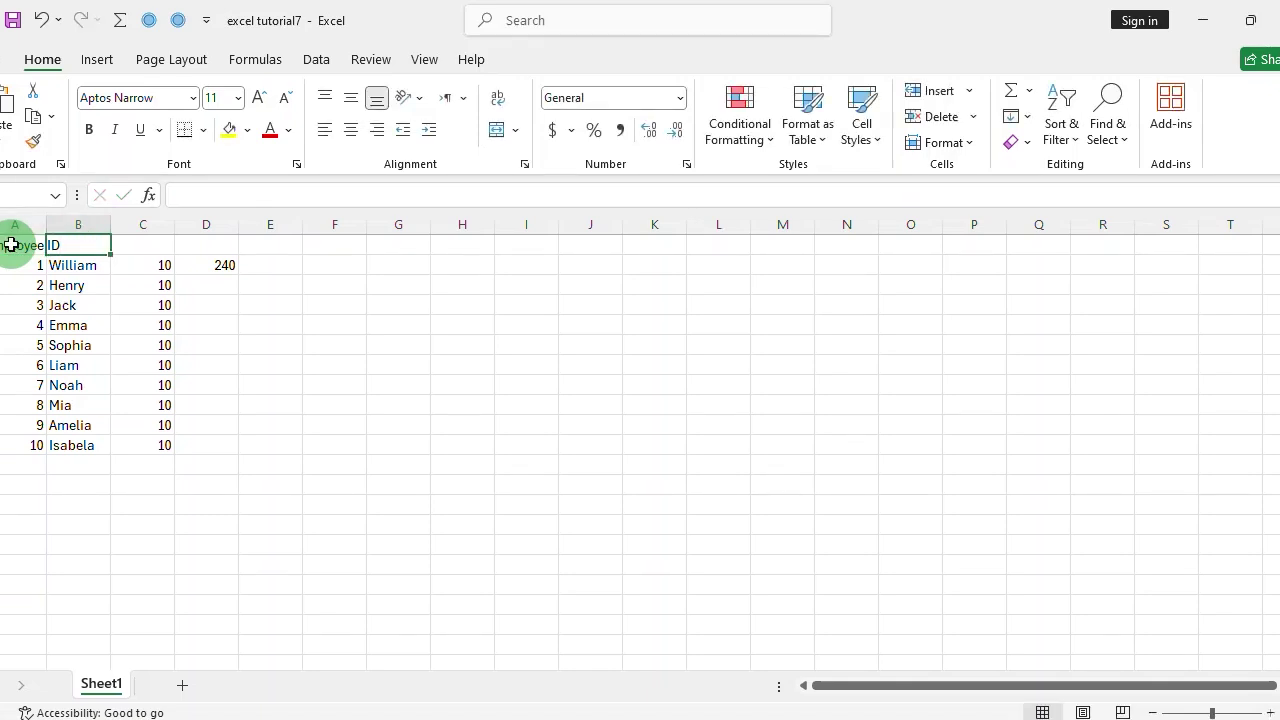
{"action": "type", "text": "Nme"}
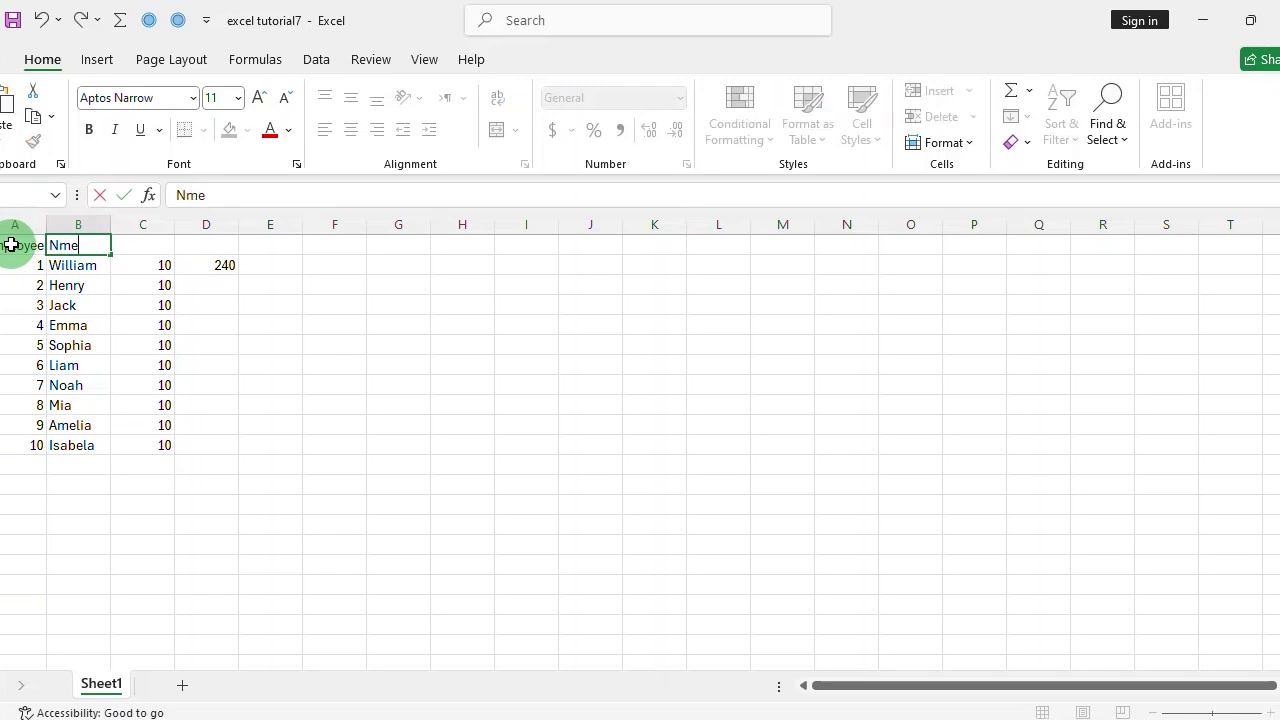
{"action": "key", "text": "BackSpace"}
{"action": "key", "text": "BackSpace"}
{"action": "type", "text": "ame"}
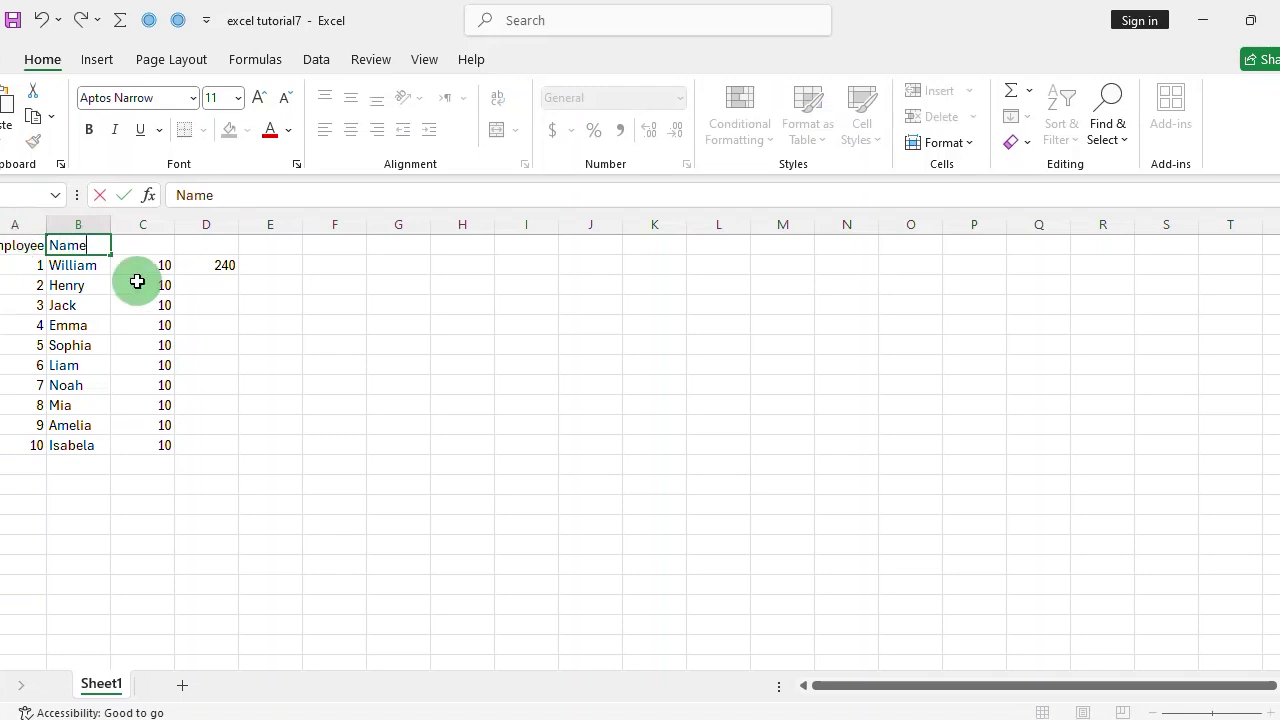
{"action": "key", "text": "Tab"}
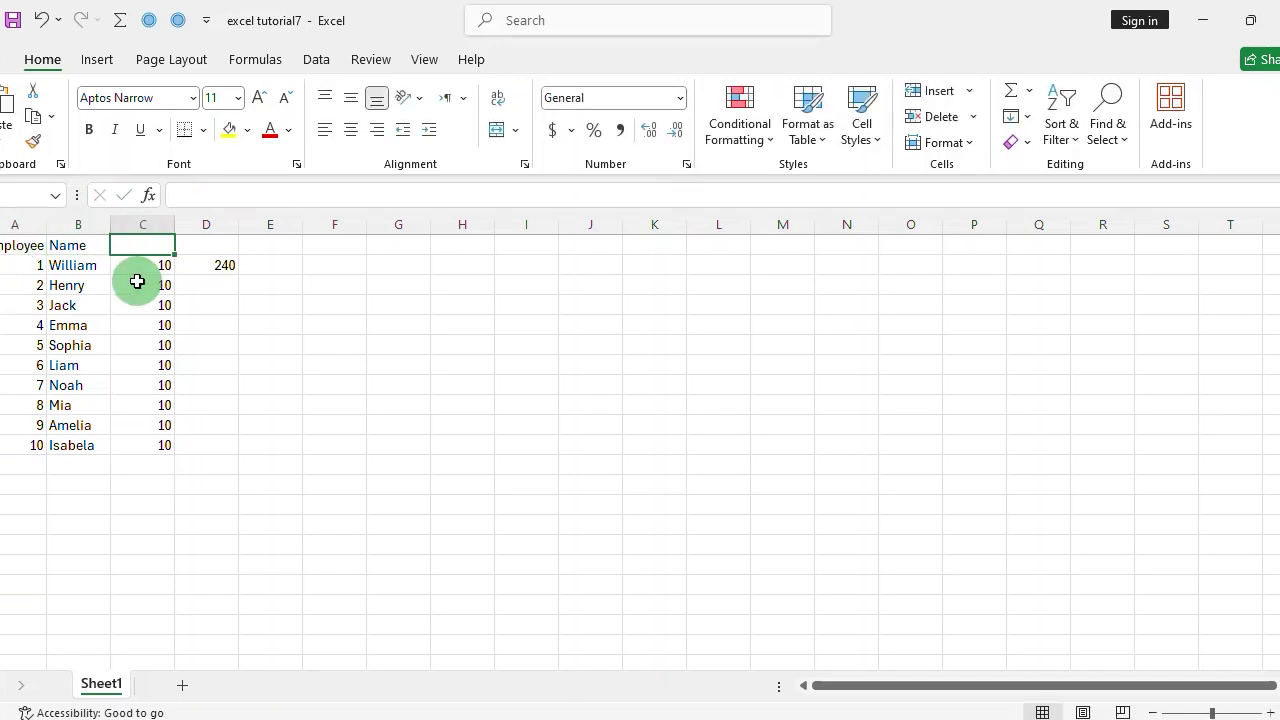
Enter the headers Hourly Wage in cell C1 and Hours Worked in cell D1.
{"action": "type", "text": "Hourly"}
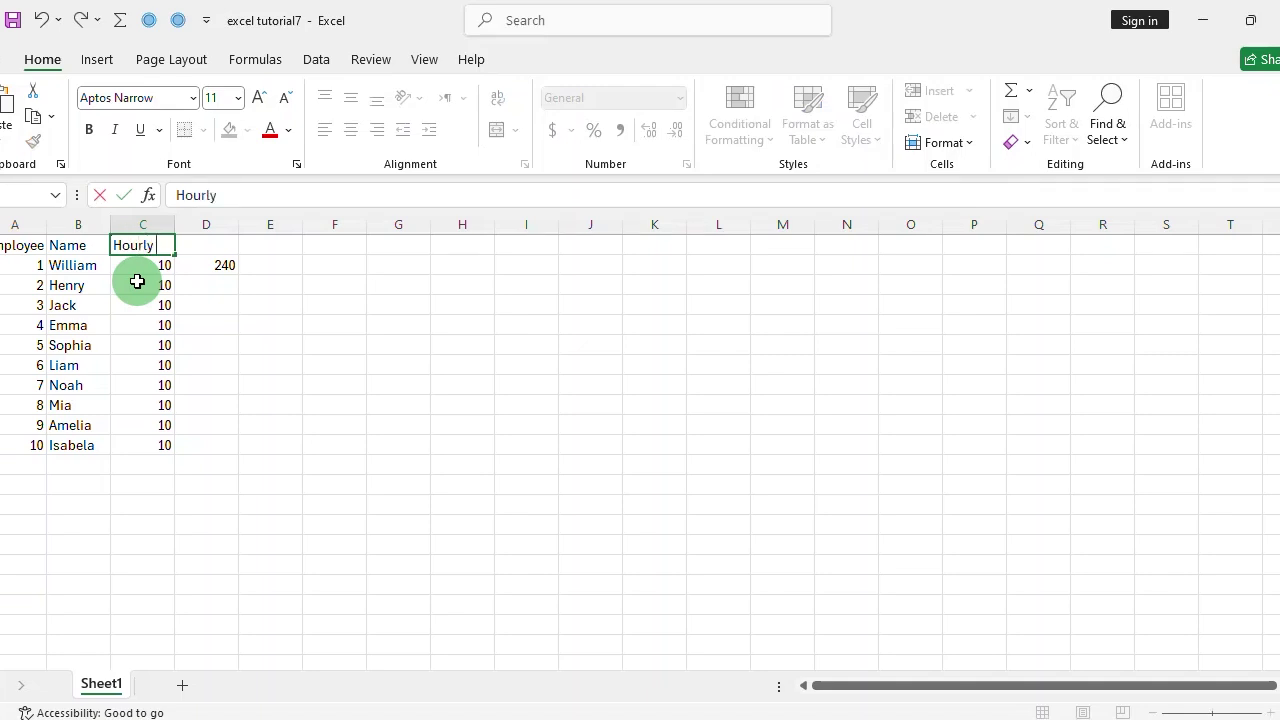
{"action": "type", "text": " Wge"}
{"action": "type", "text": "age"}
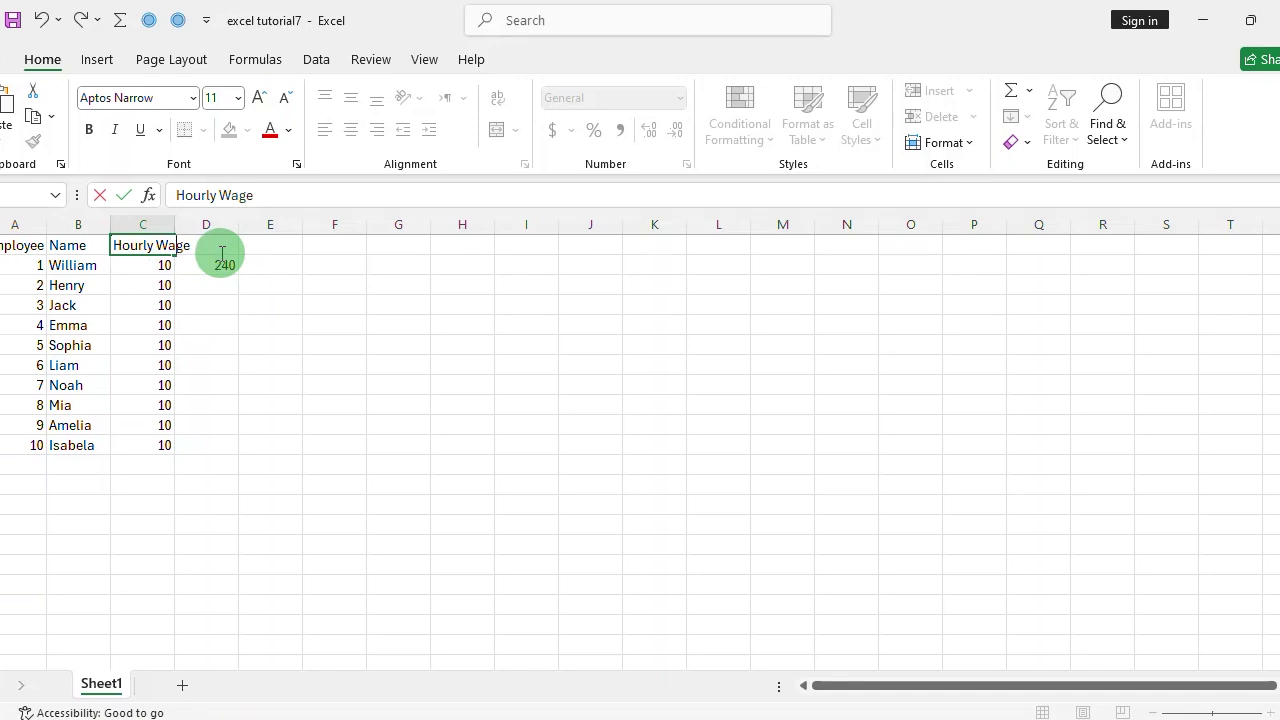
{"action": "left_click", "coordinate": [222, 252]}
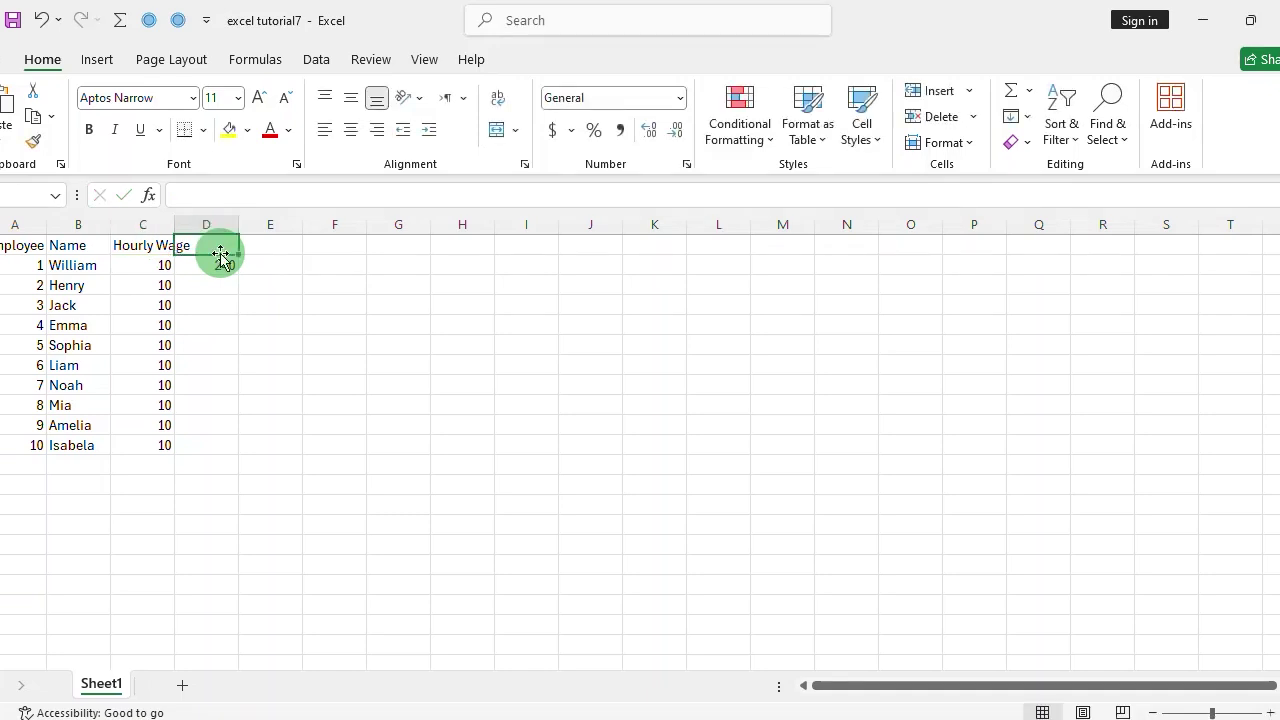
{"action": "type", "text": "Hours"}
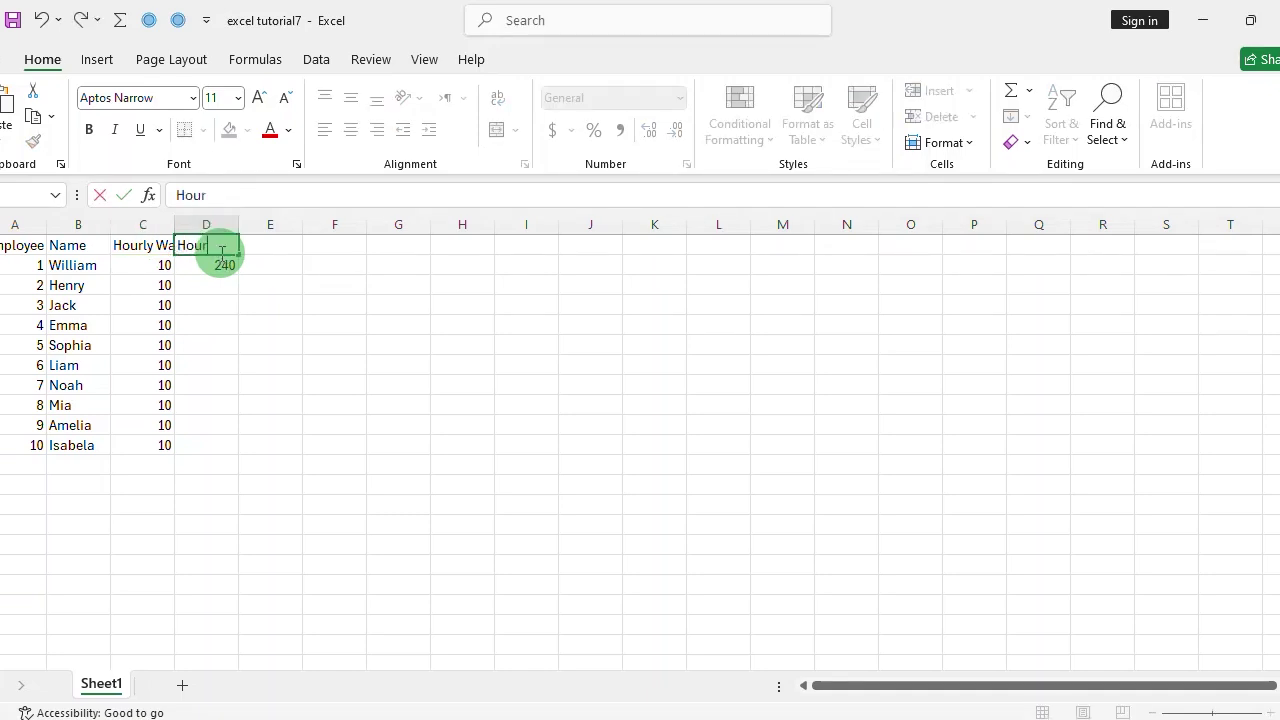
{"action": "type", "text": " Worked"}
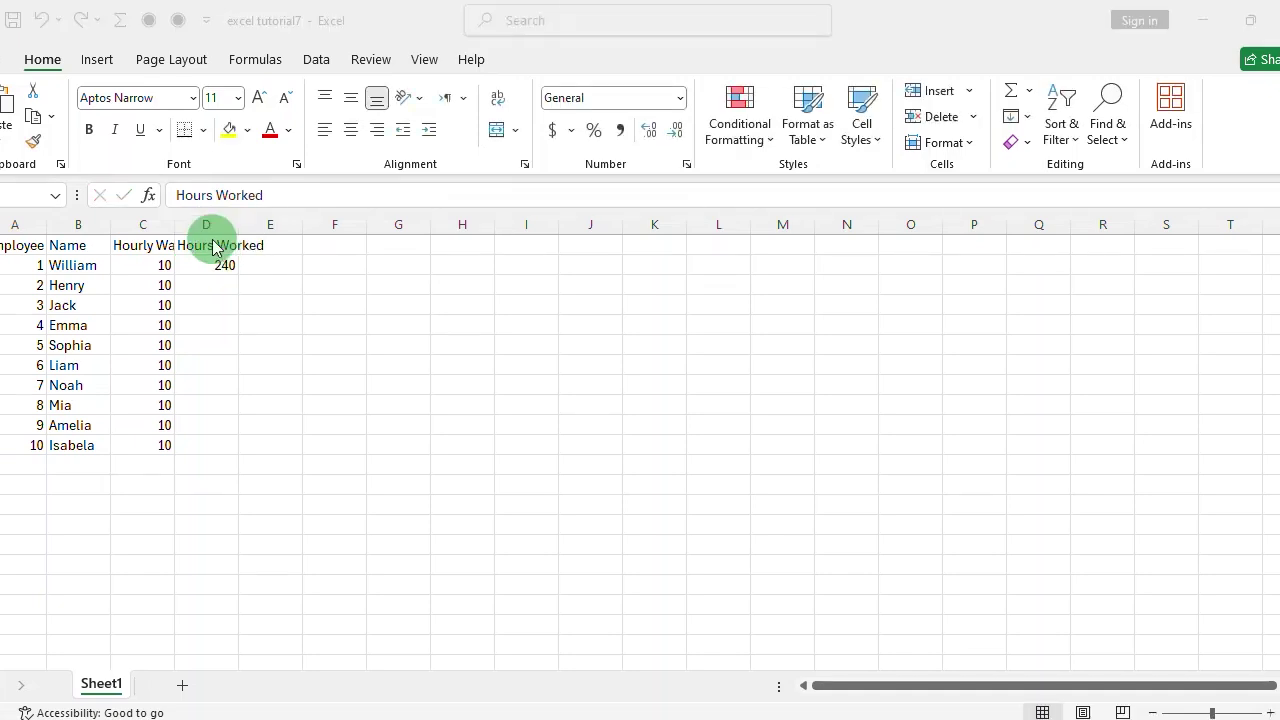
Enter the header taxable income in cell E1, next to Hours Worked.
{"action": "left_click", "coordinate": [212, 240]}
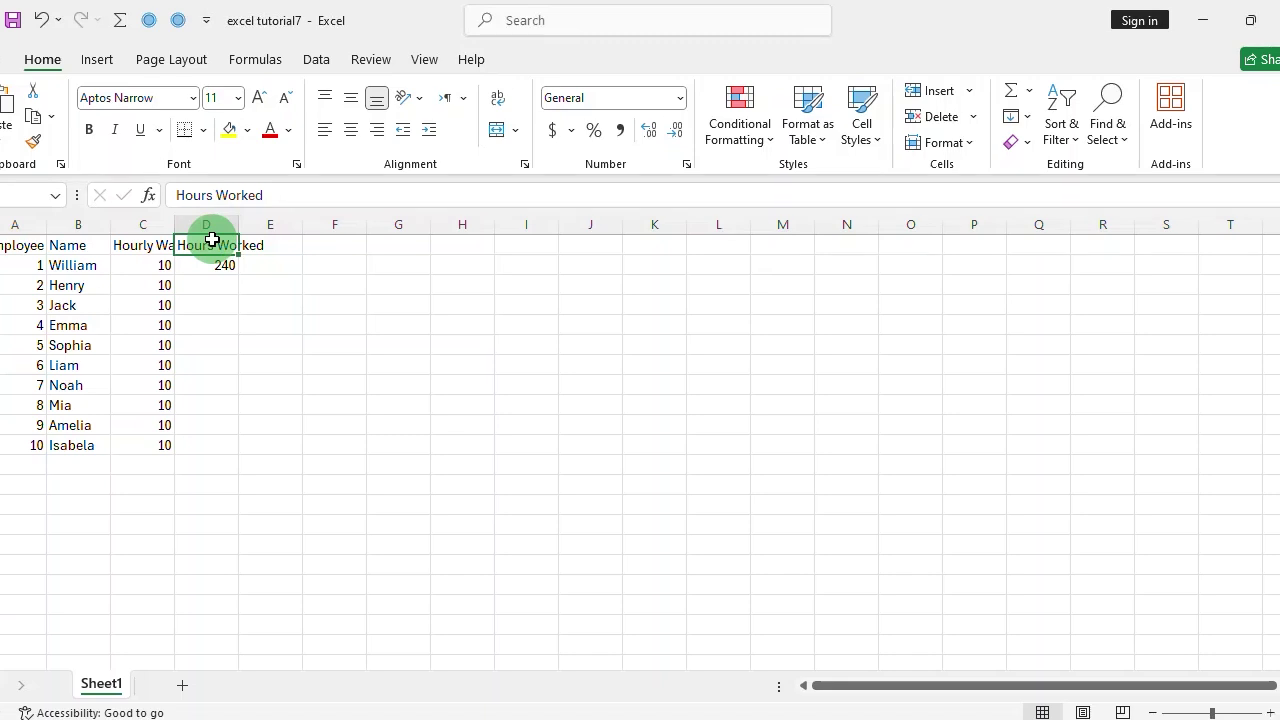
{"action": "key", "text": "Right"}
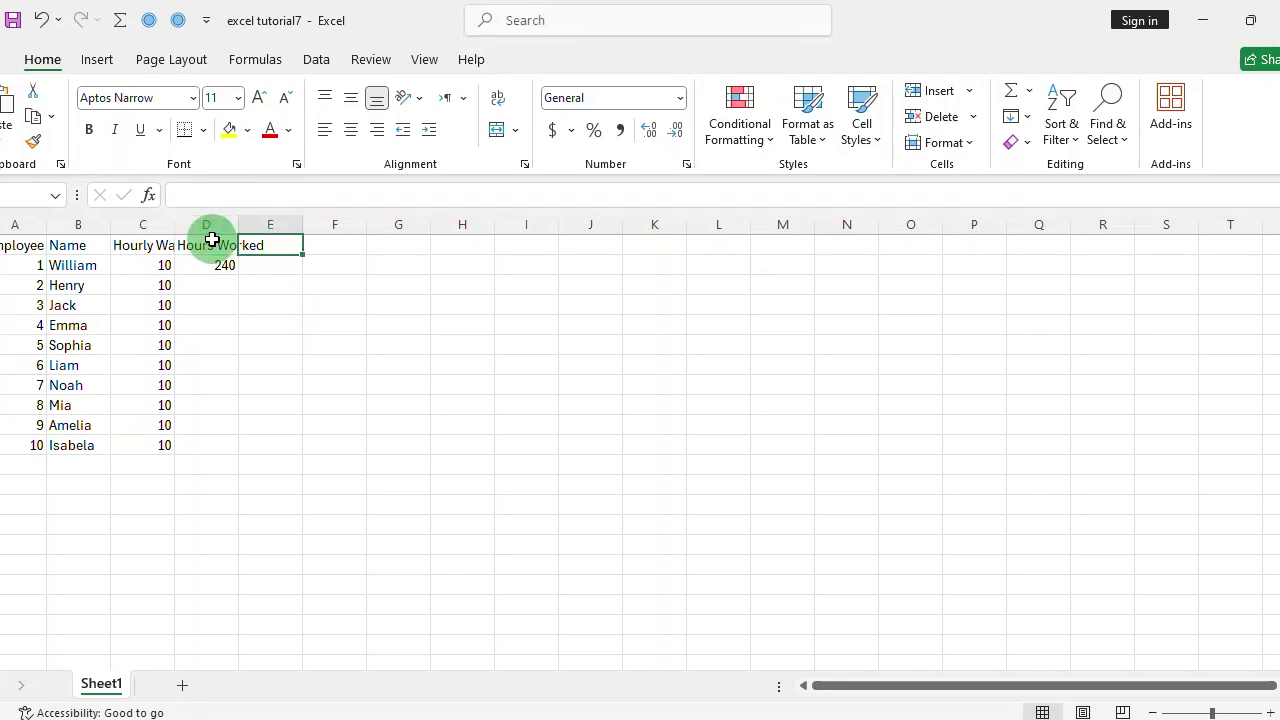
{"action": "type", "text": "taxable income"}
Widen columns A, C, D and E so that each column fits its header text.
{"action": "left_click", "coordinate": [44, 222]}
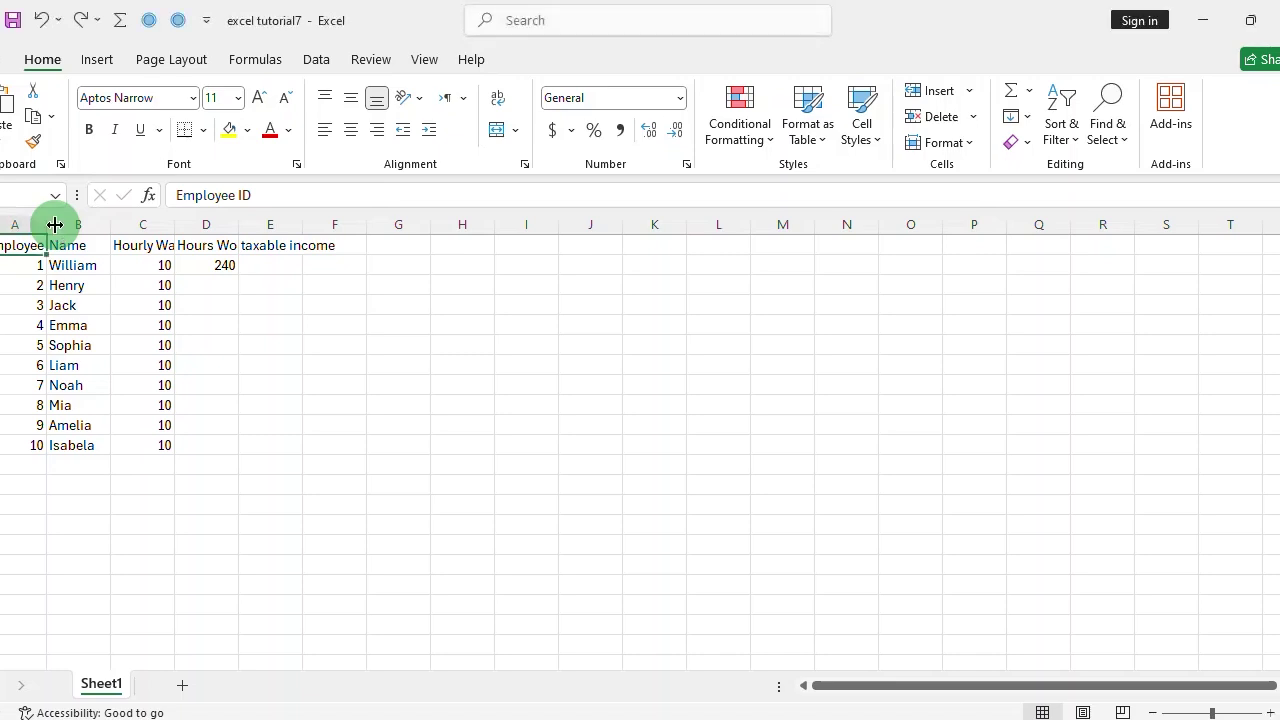
{"action": "left_click_drag", "start_coordinate": [47, 222], "coordinate": [62, 222]}
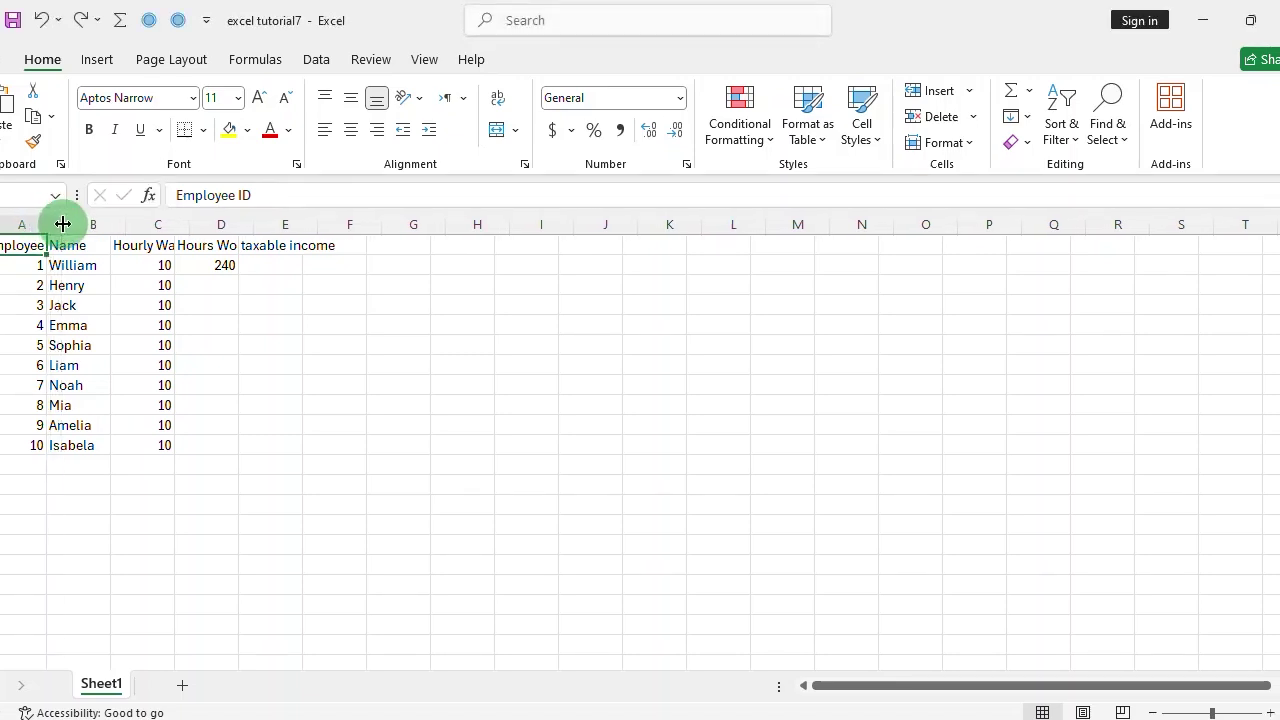
{"action": "double_click", "coordinate": [190, 222]}
{"action": "double_click", "coordinate": [270, 218]}
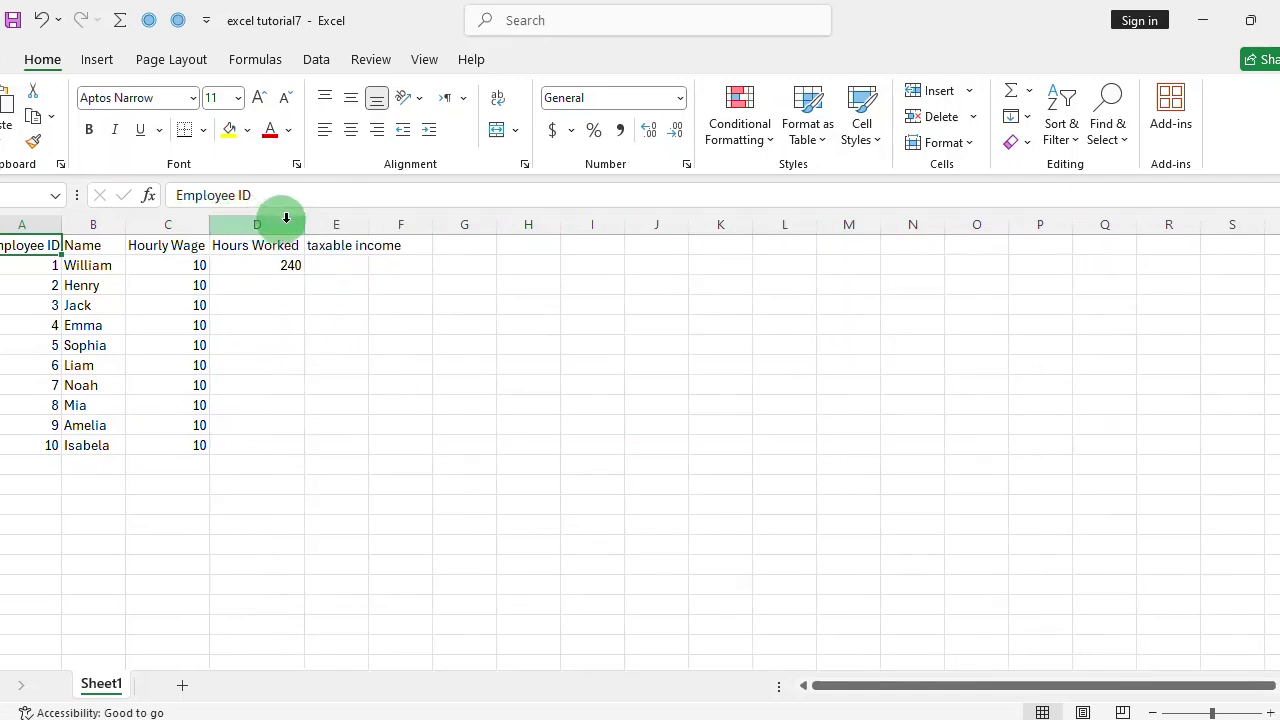
{"action": "double_click", "coordinate": [369, 222]}
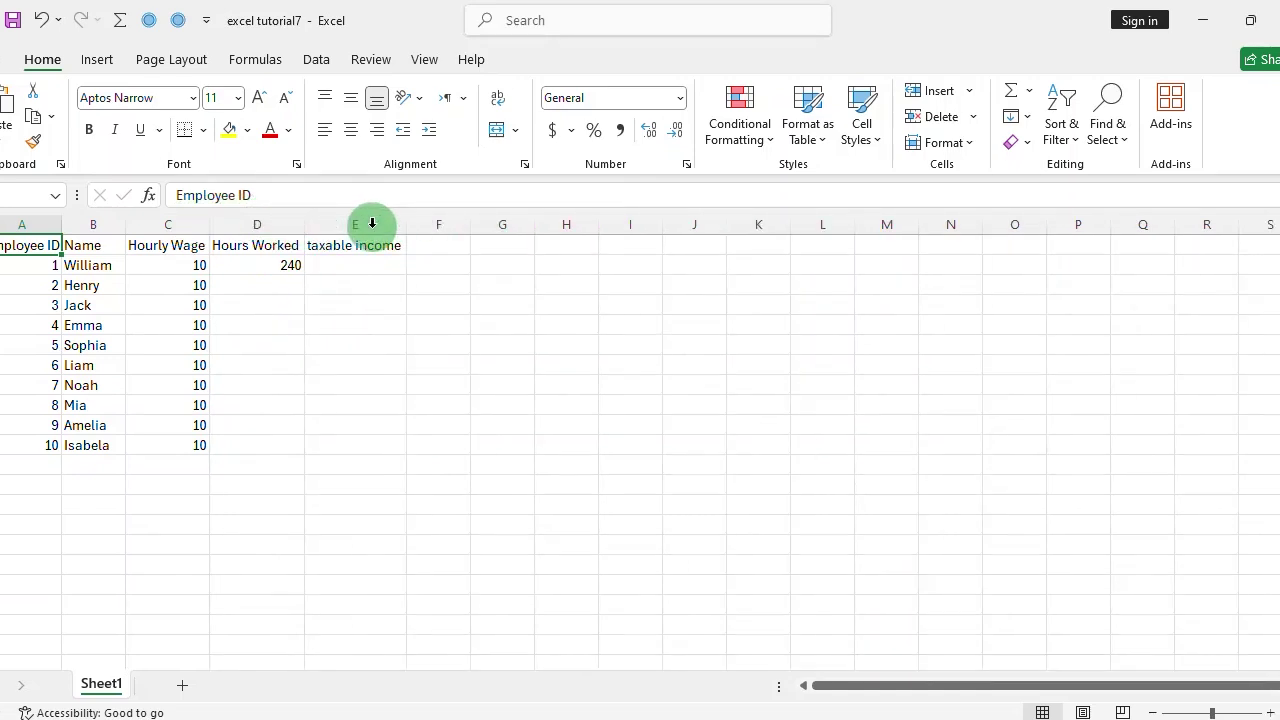
Replace every 10 in the sheet with 15 using Find and Replace, and close the dialog.
{"action": "left_click", "coordinate": [276, 305]}
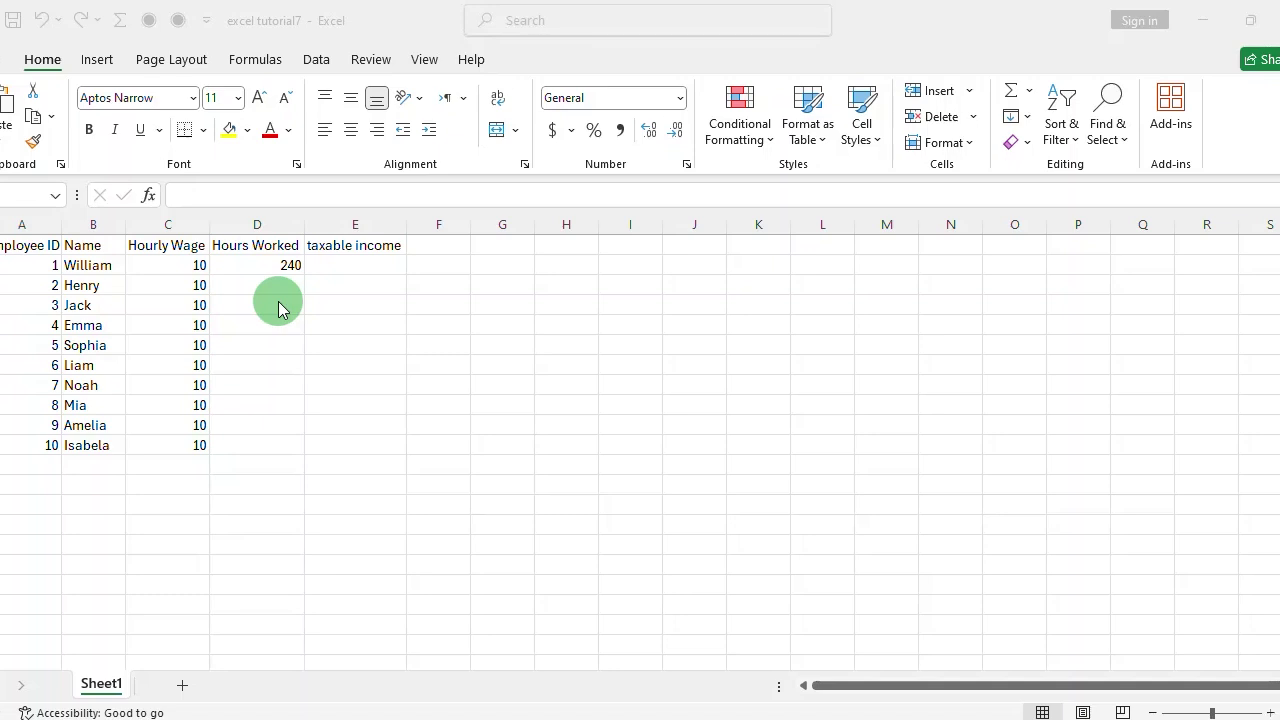
{"action": "left_click", "coordinate": [1108, 140]}
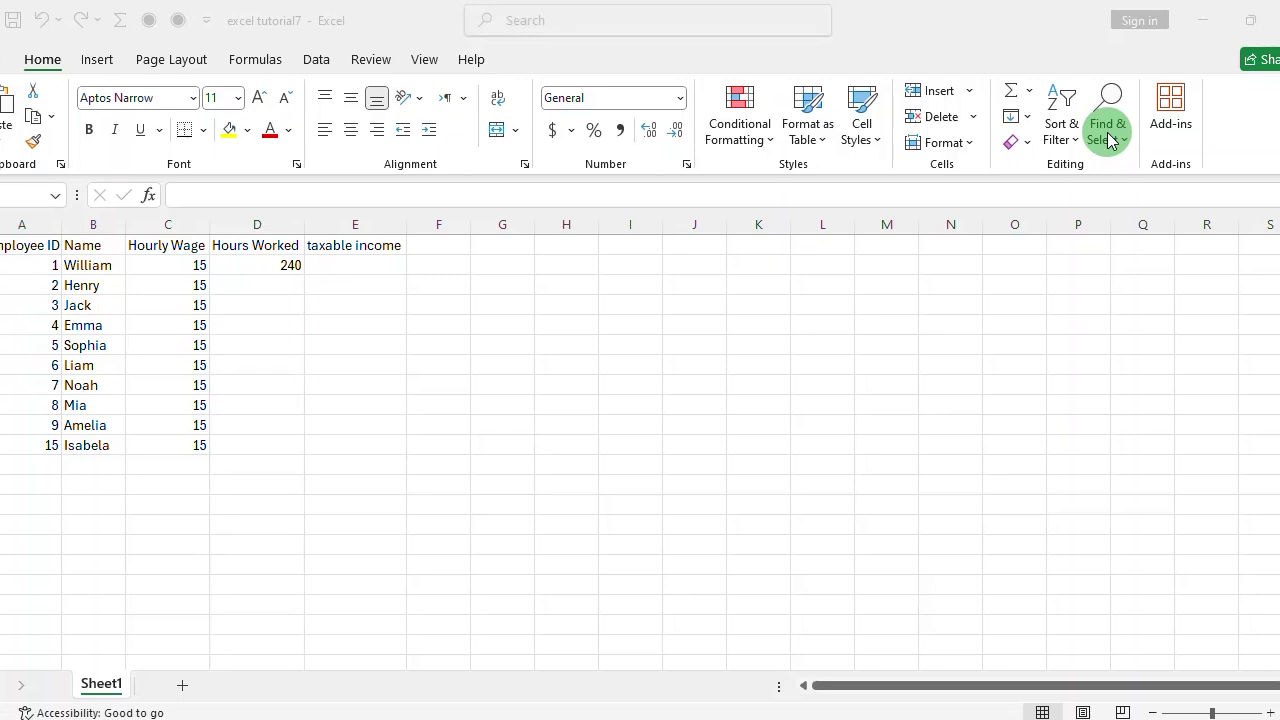
{"action": "left_click", "coordinate": [1108, 140]}
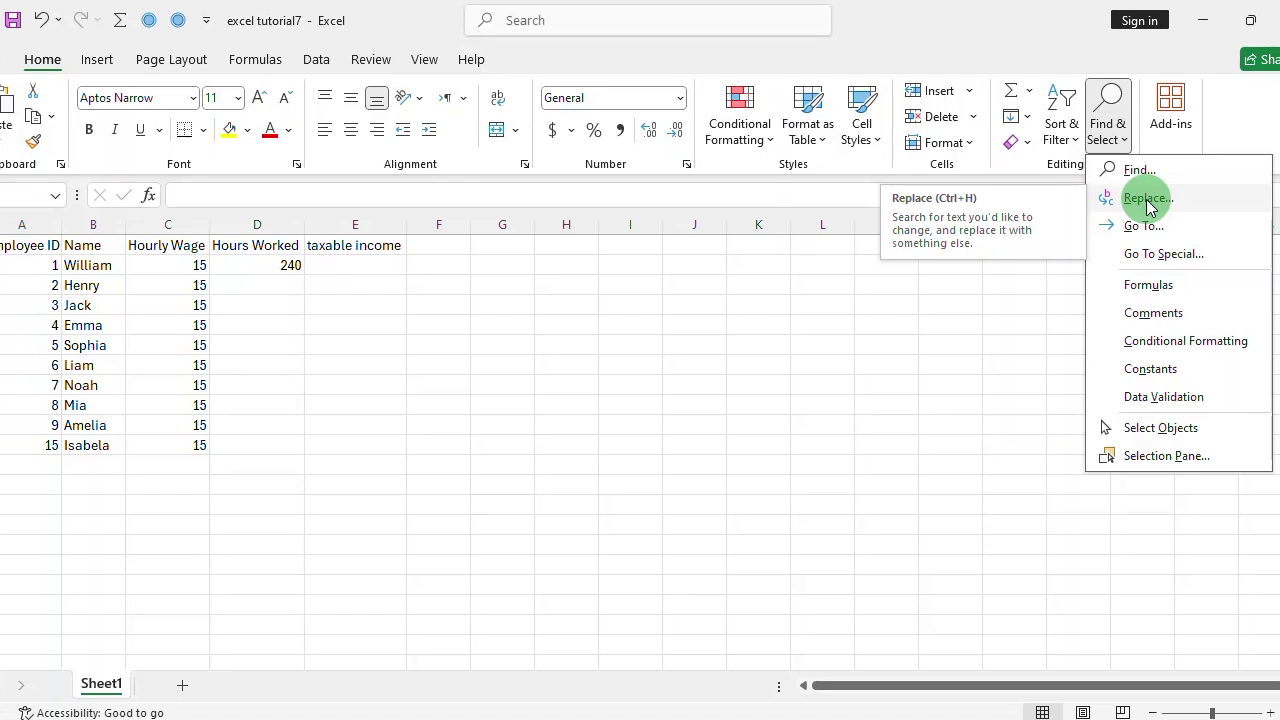
{"action": "left_click", "coordinate": [1147, 199]}
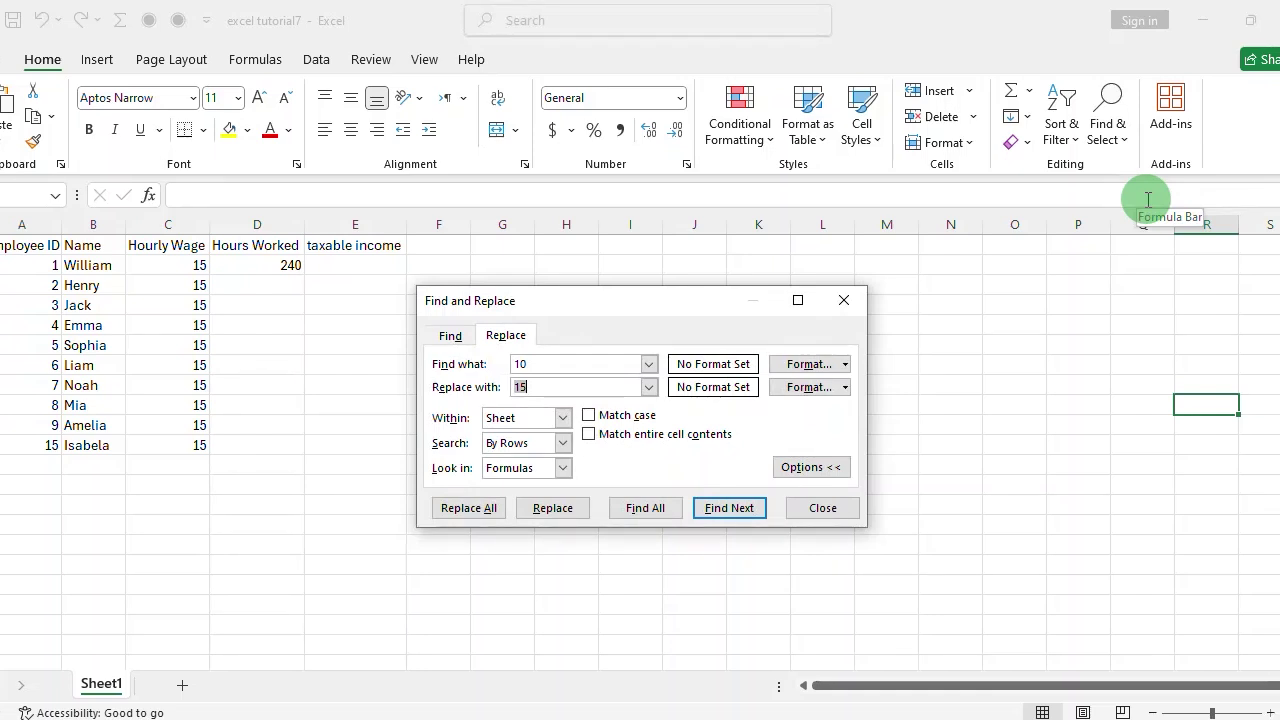
{"action": "key", "text": "Escape"}
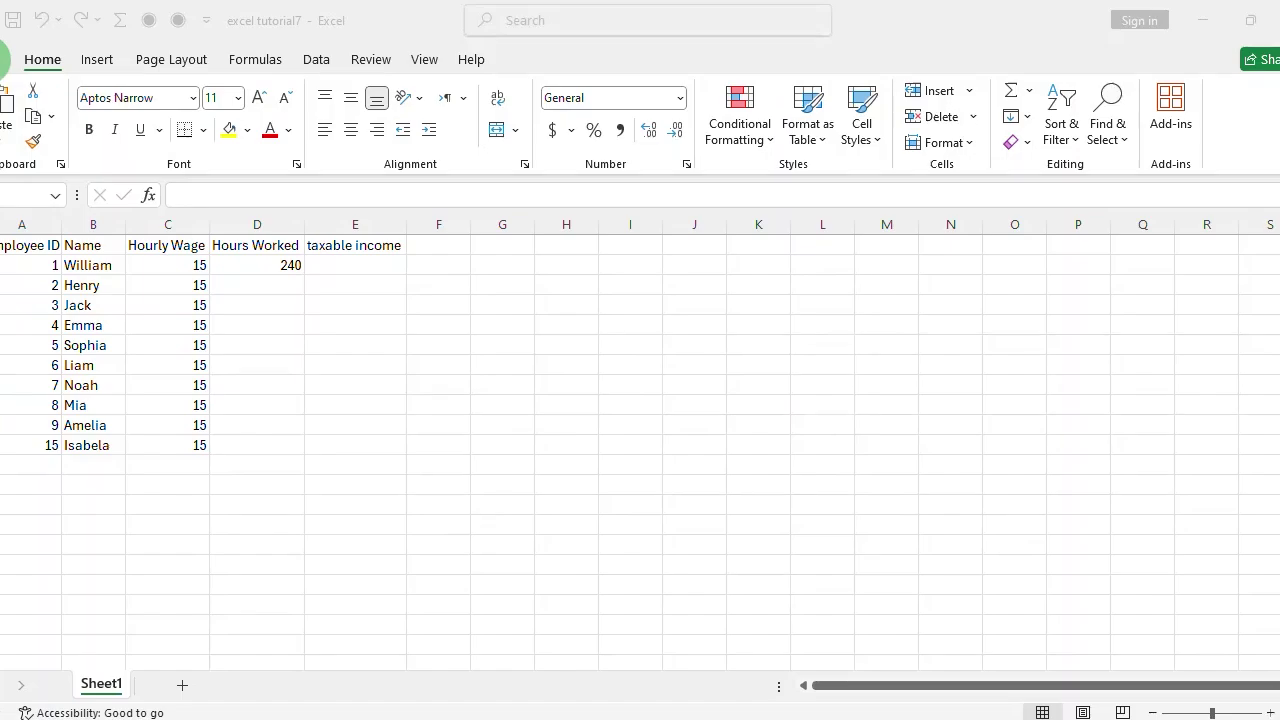
Add an AutoCorrect entry in the proofing options that replaces EL with EasyLearn.
{"action": "left_click", "coordinate": [2, 60]}
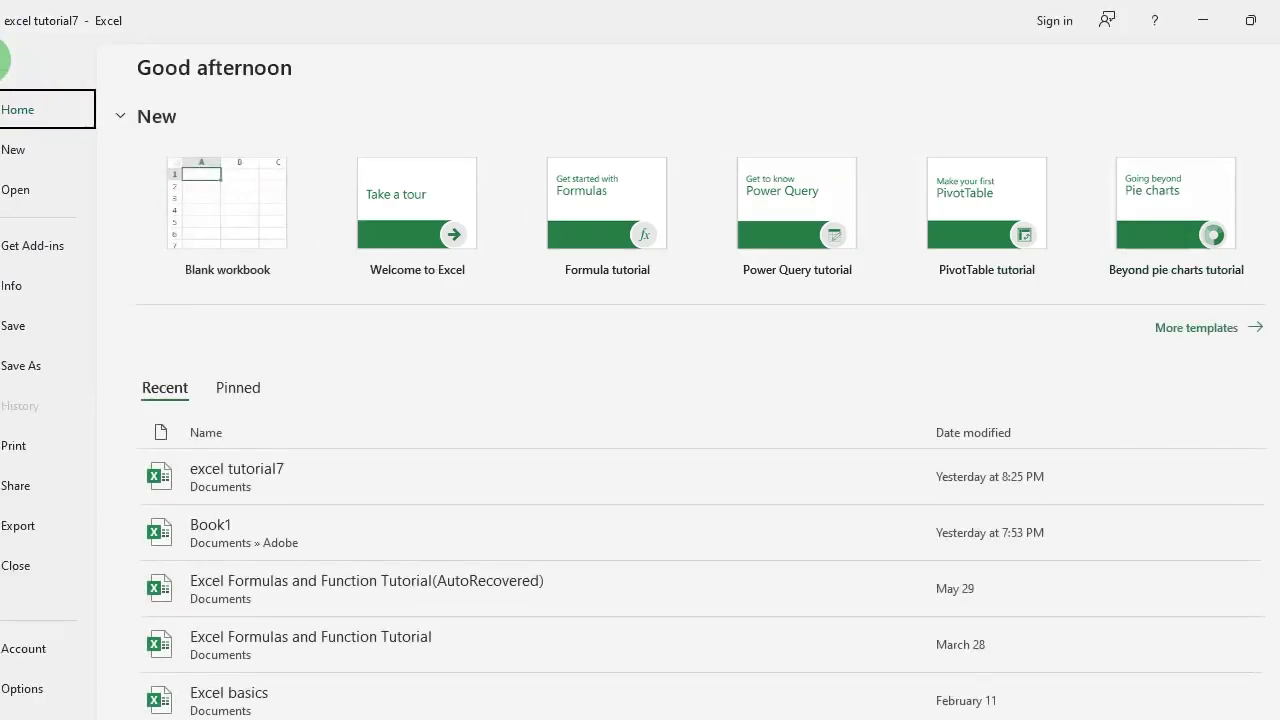
{"action": "left_click", "coordinate": [23, 688]}
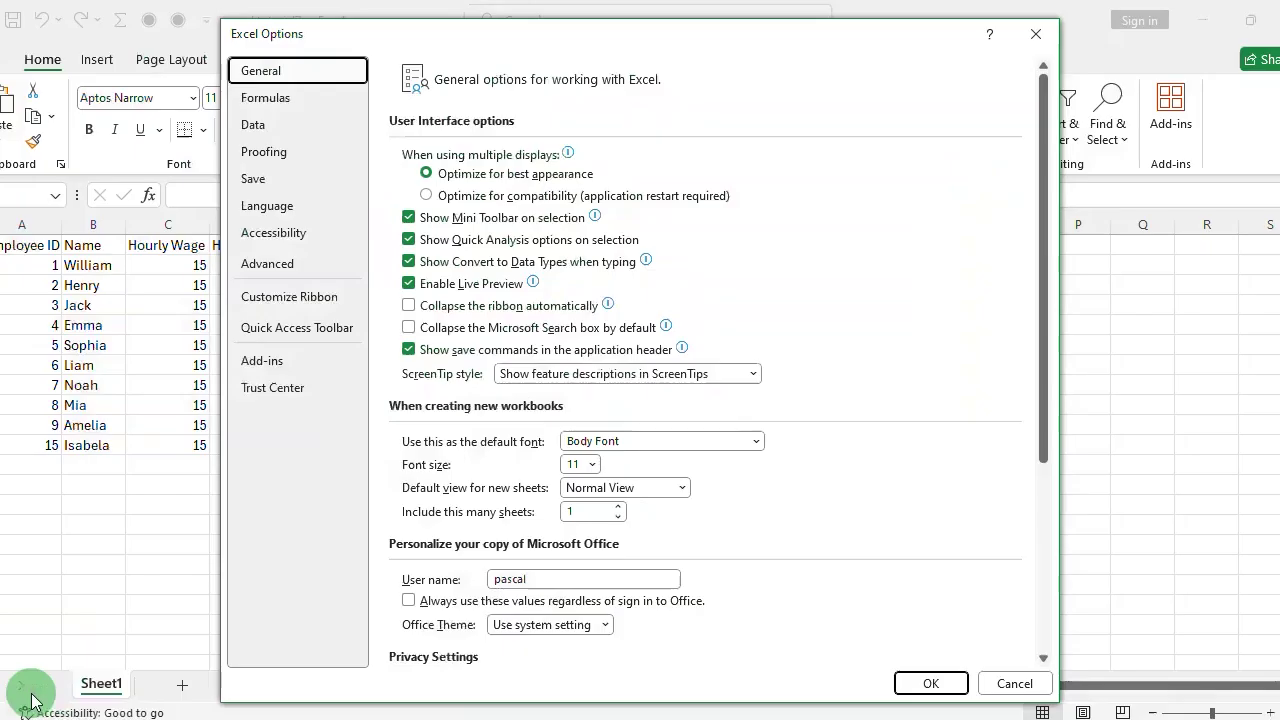
{"action": "left_click", "coordinate": [283, 158]}
{"action": "left_click", "coordinate": [750, 160]}
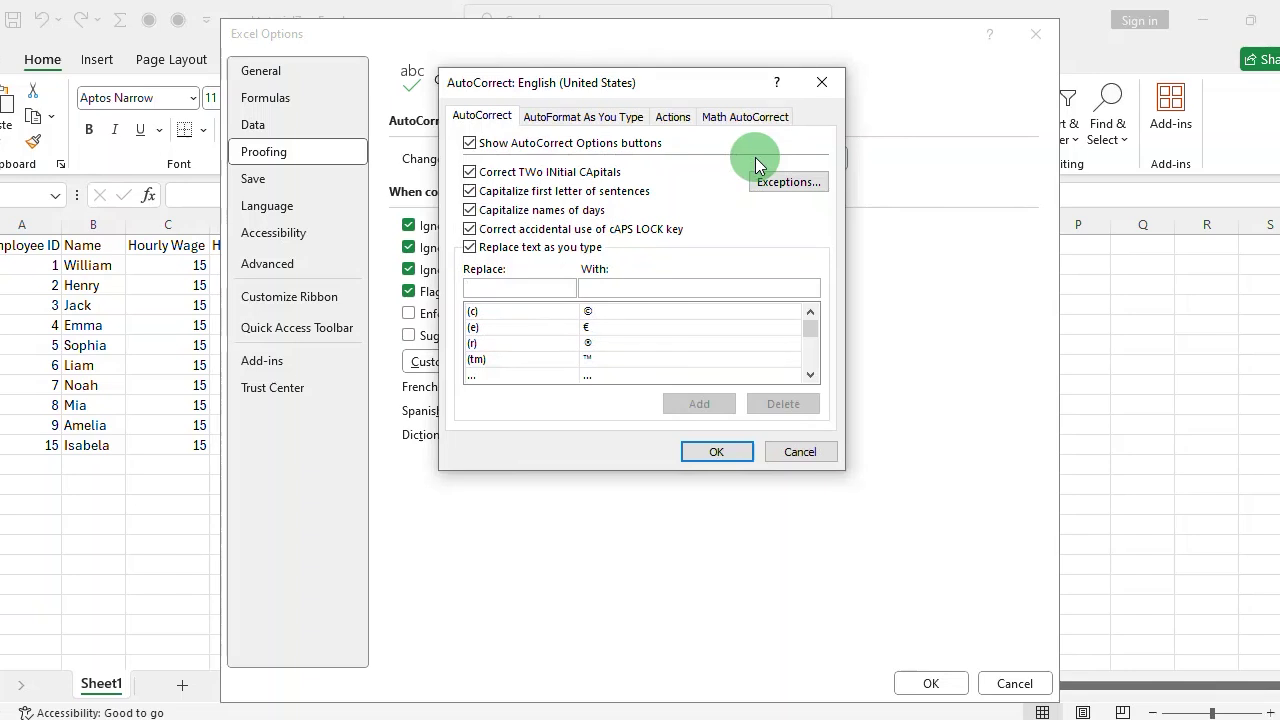
{"action": "type", "text": "E"}
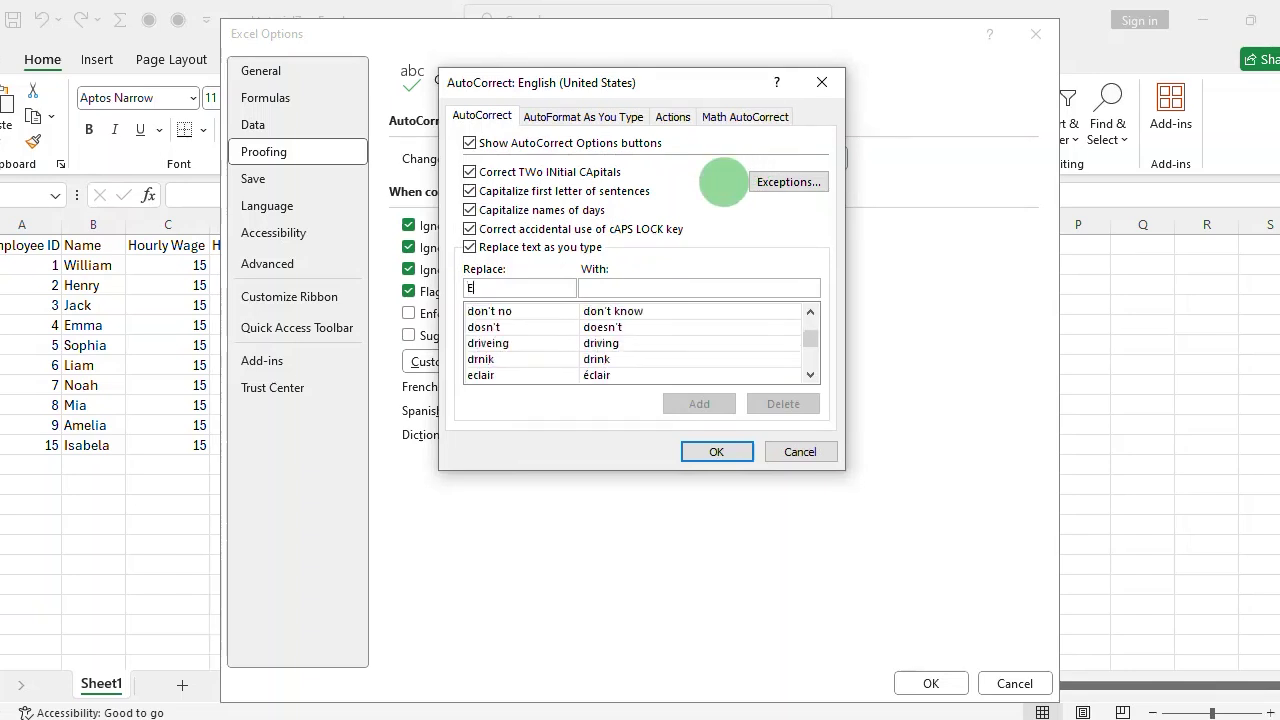
{"action": "type", "text": "L"}
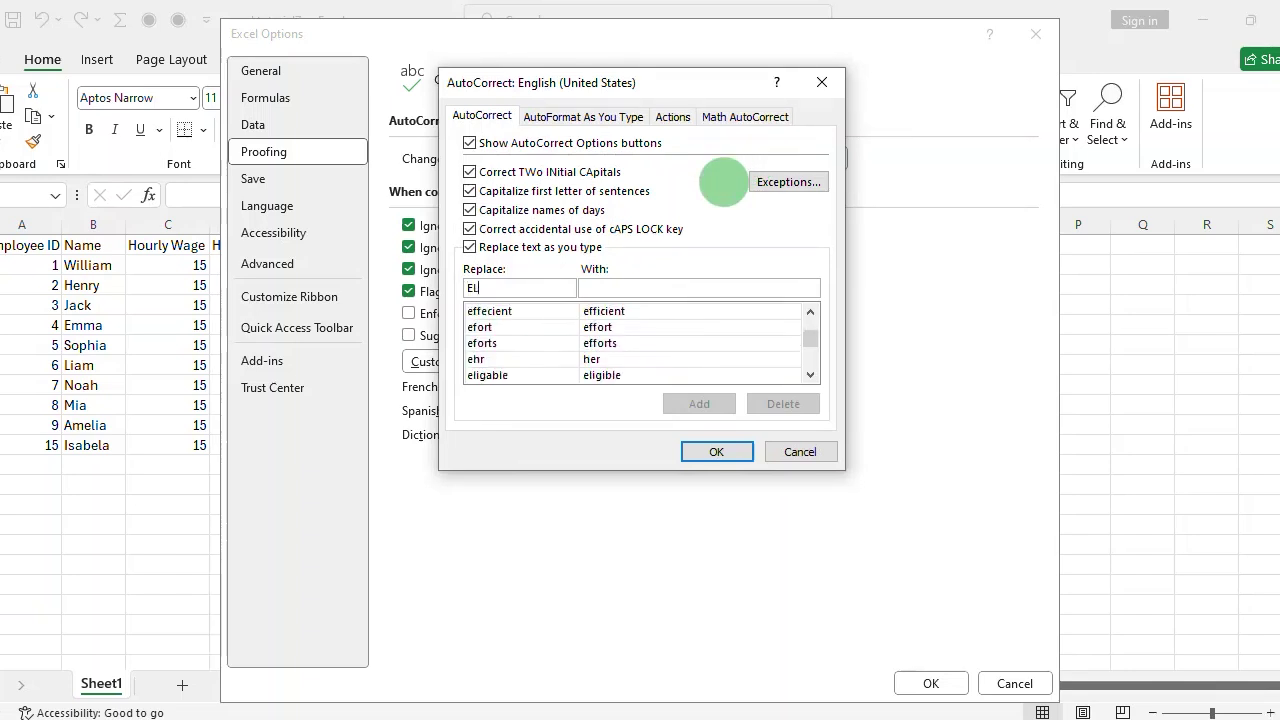
{"action": "left_click", "coordinate": [741, 289]}
{"action": "type", "text": "EasyLearn"}
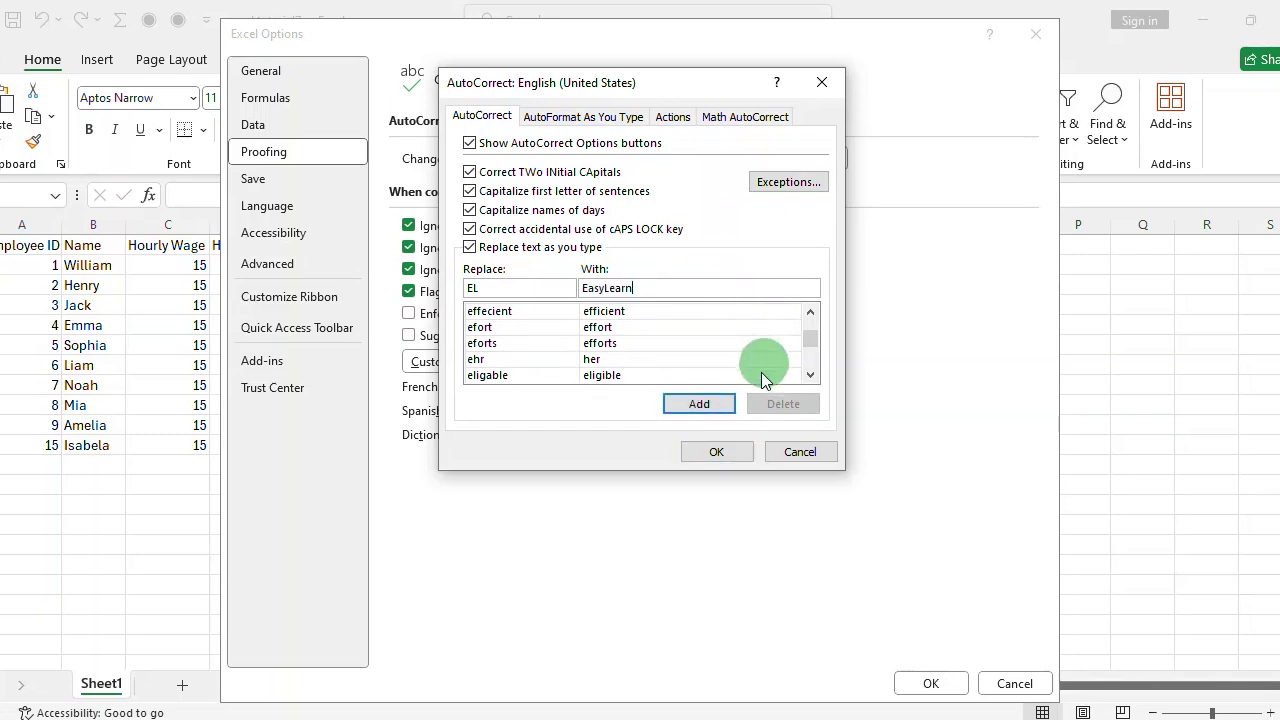
{"action": "left_click", "coordinate": [728, 403]}
{"action": "left_click", "coordinate": [737, 451]}
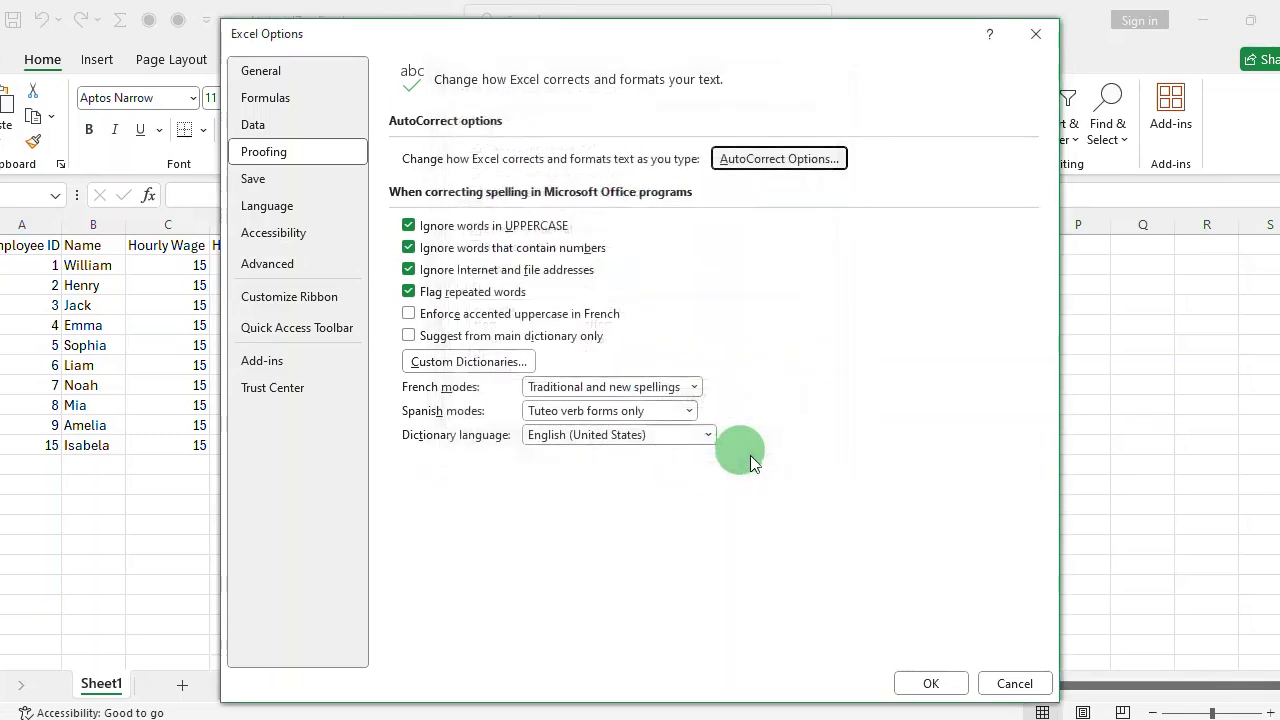
Confirm the Excel options and enter EL in cell G5 to try out the AutoCorrect entry.
{"action": "left_click", "coordinate": [945, 683]}
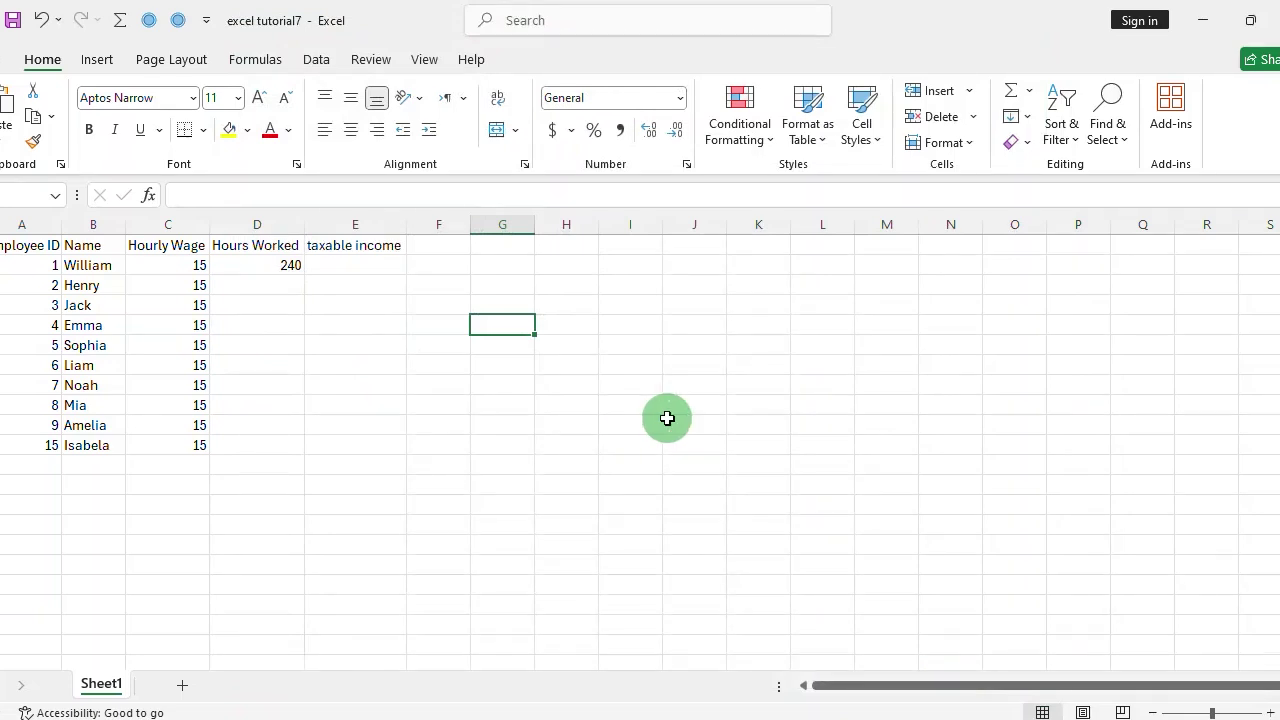
{"action": "type", "text": "EL"}
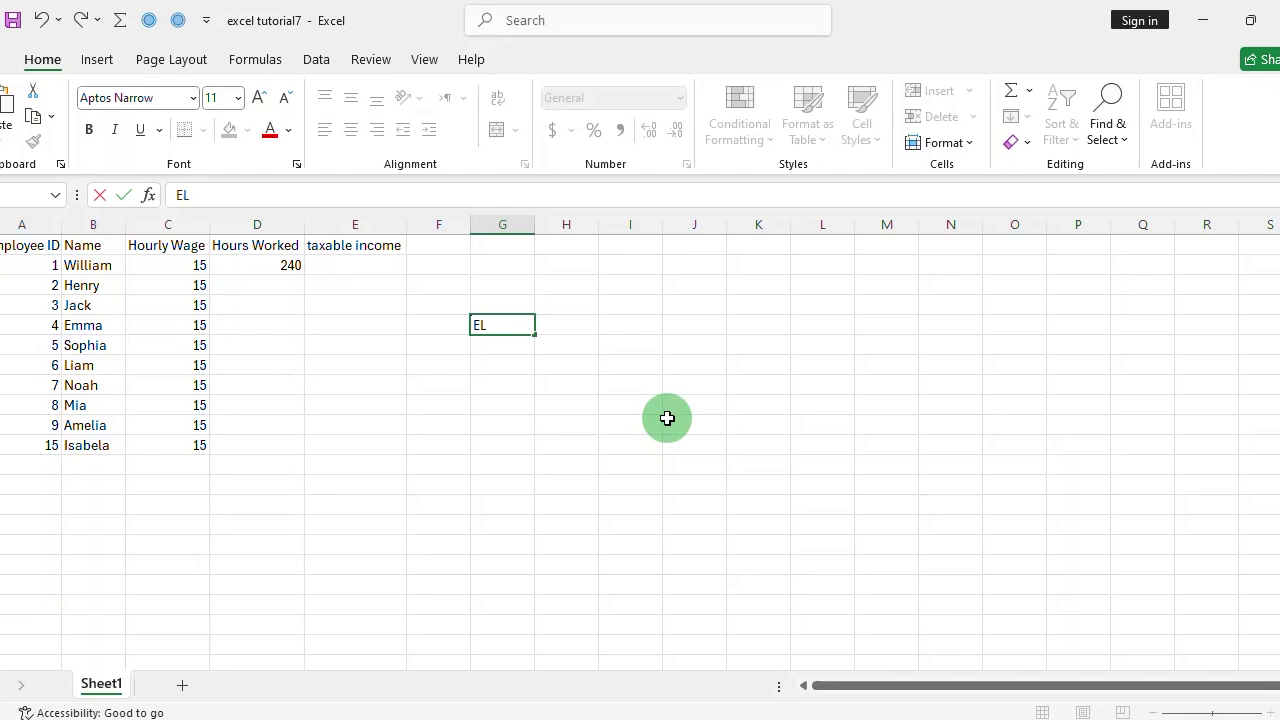
{"action": "key", "text": "Return"}
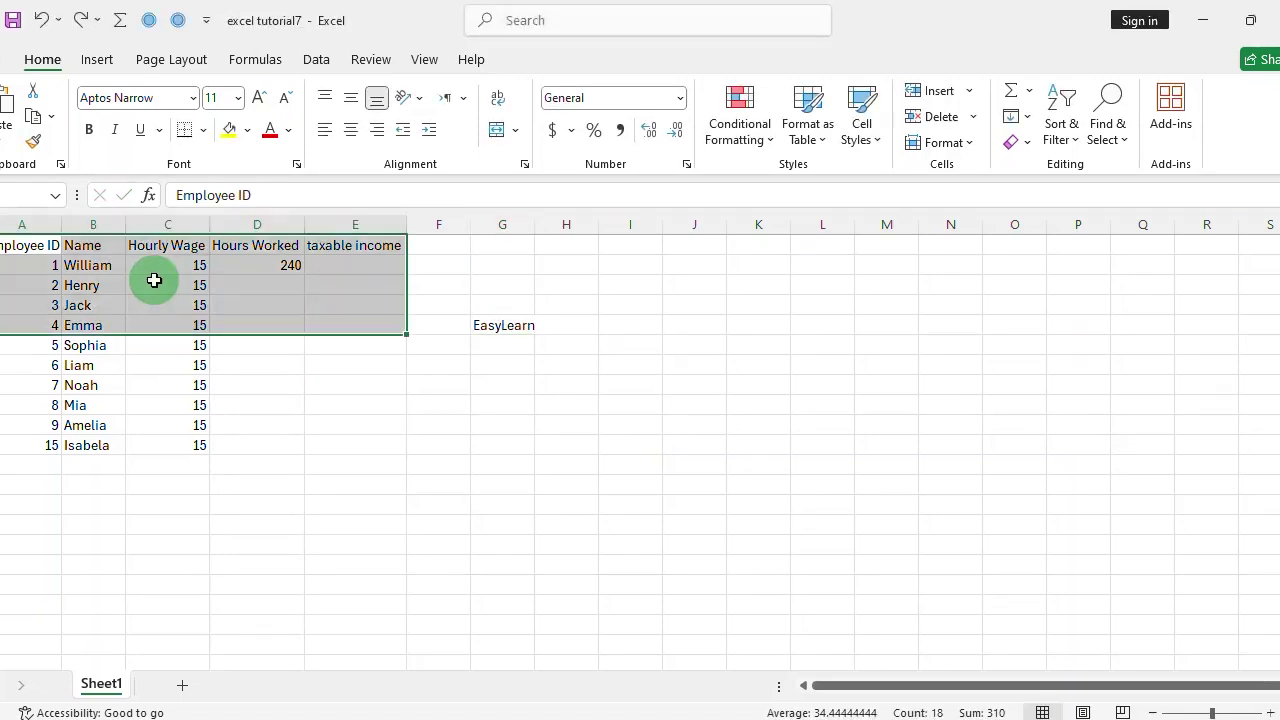
Move the range A1:E5 to cell F11, undo the move, and try relocating A1:E4 to the empty columns beside the table.
{"action": "key", "text": "ctrl+c"}
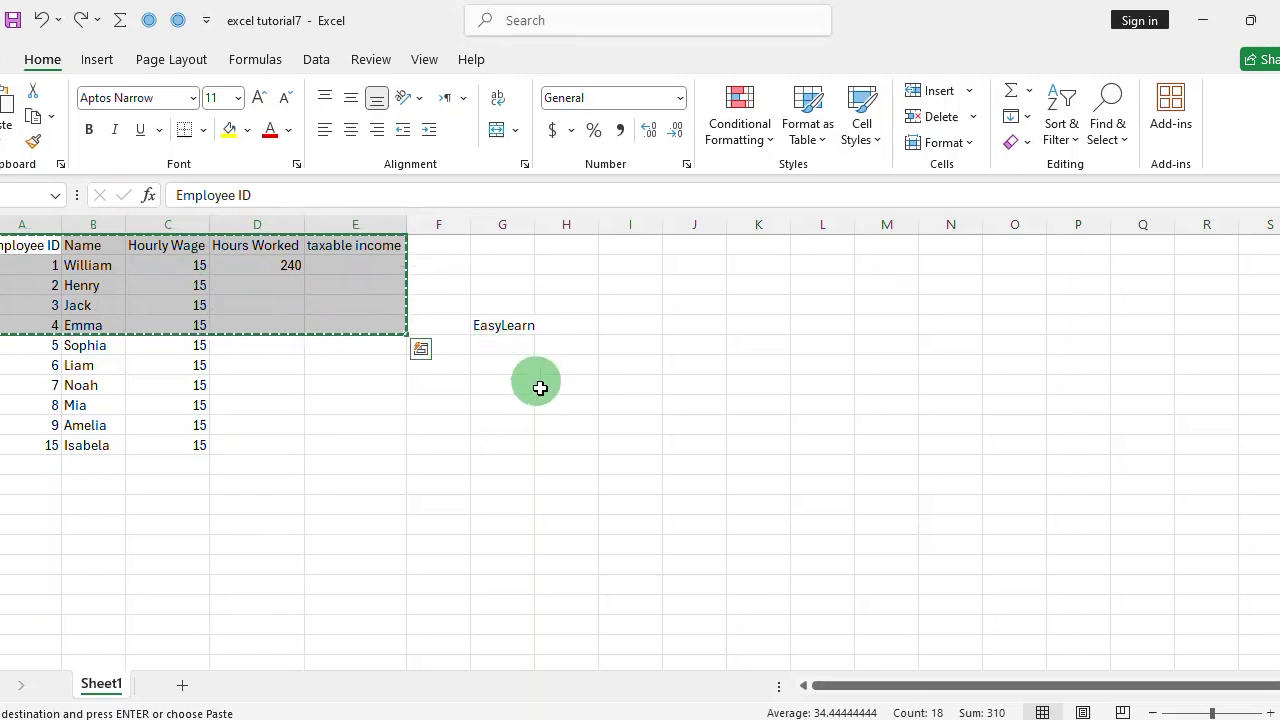
{"action": "left_click", "coordinate": [442, 452]}
{"action": "key", "text": "ctrl+v"}
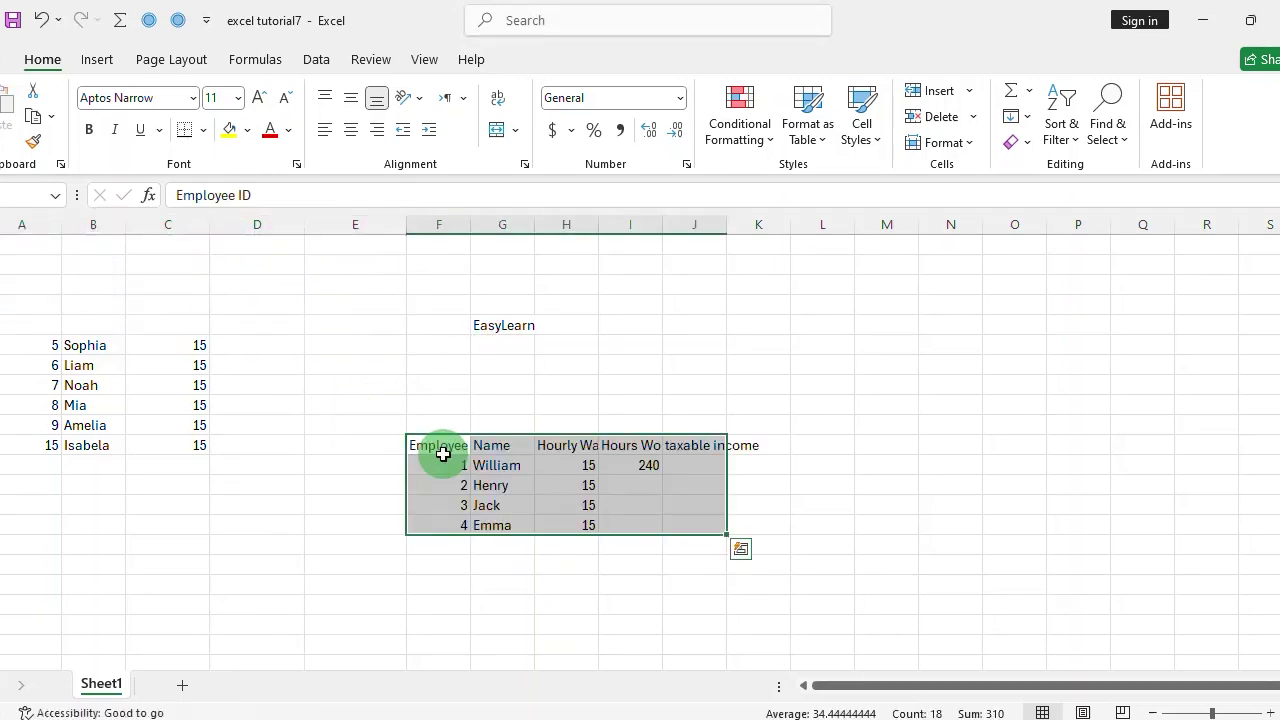
{"action": "key", "text": "ctrl+z"}
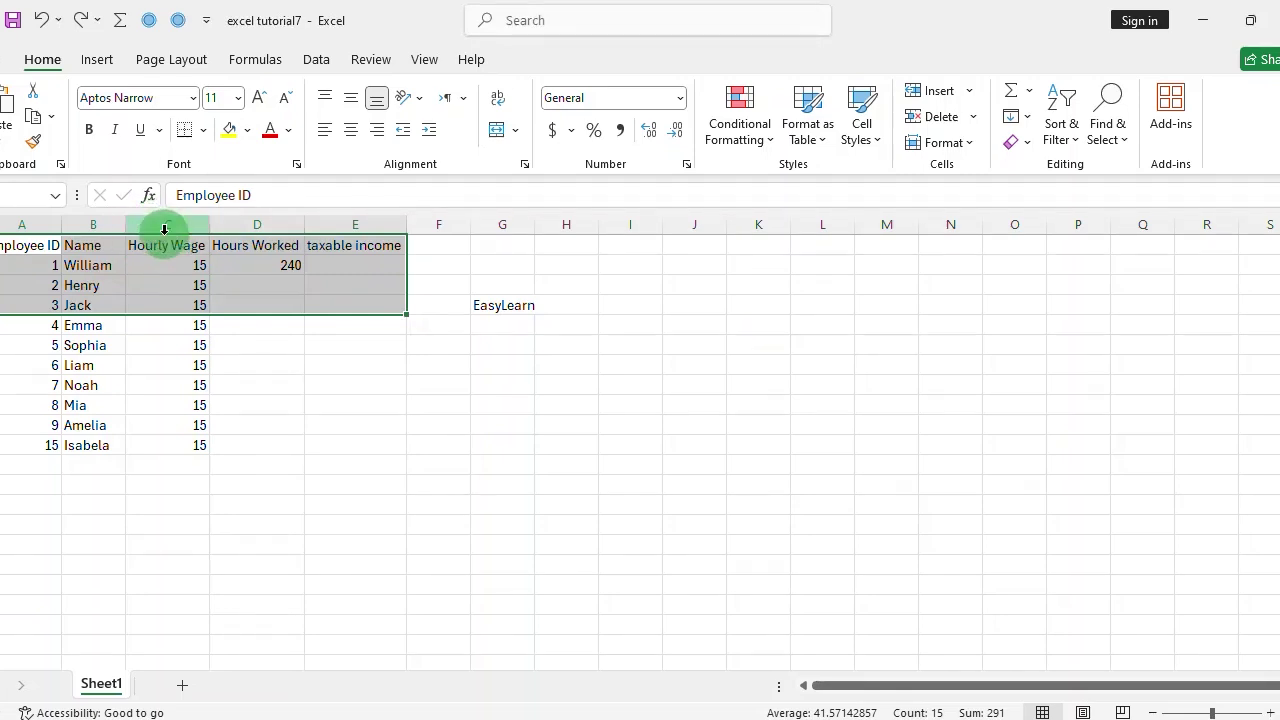
{"action": "left_click_drag", "start_coordinate": [170, 237], "coordinate": [740, 320]}
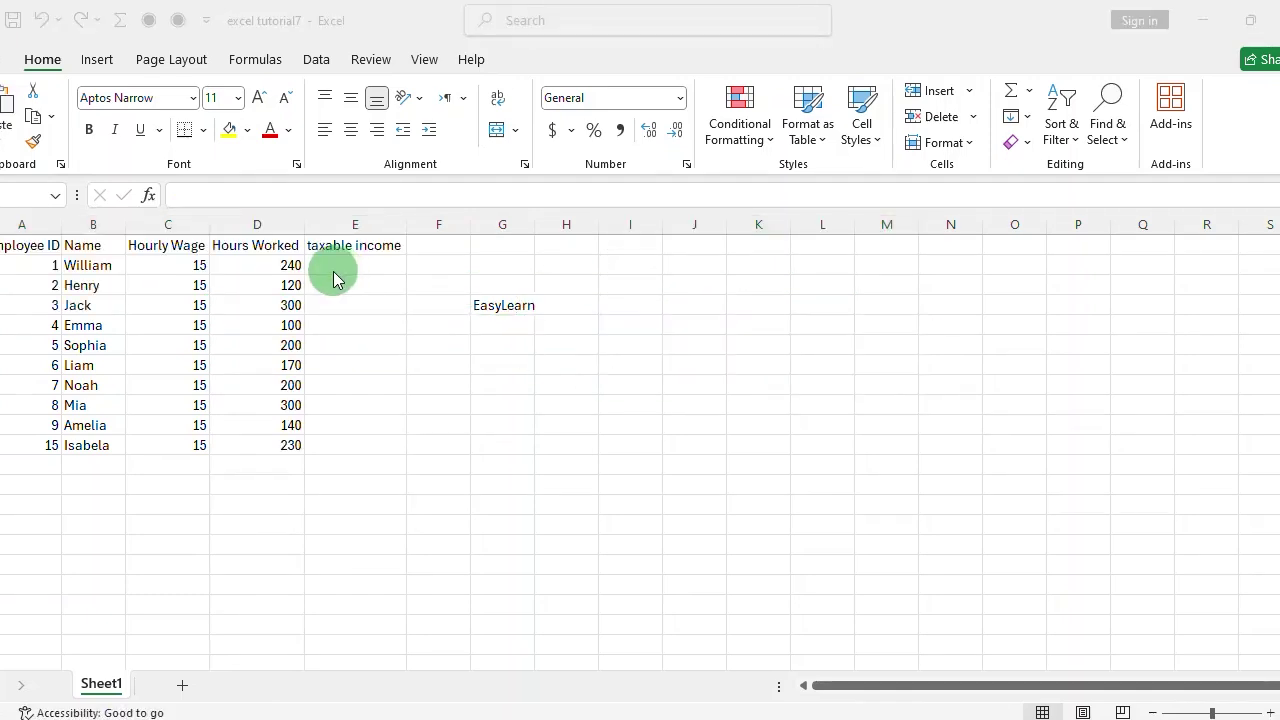
Enter the formula =c2*d2 in cell E2 to multiply the hourly wage by the hours worked.
{"action": "left_click", "coordinate": [335, 276]}
{"action": "type", "text": "="}
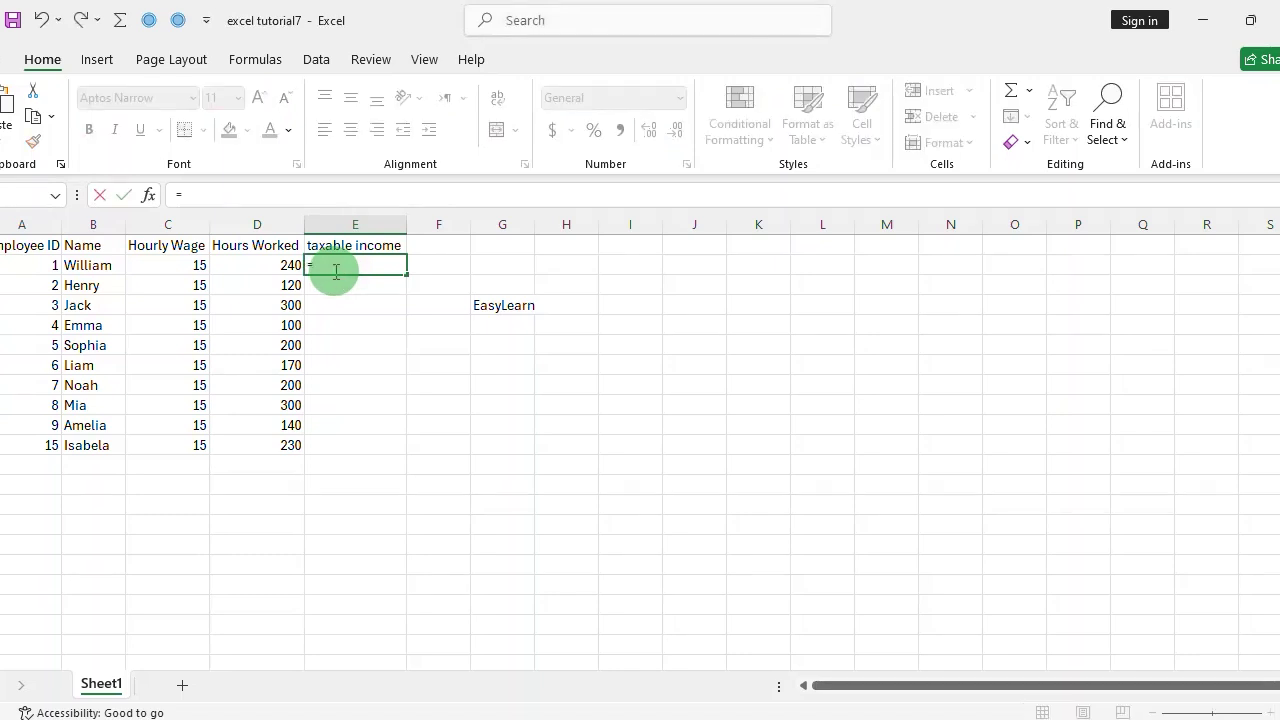
{"action": "type", "text": "c2"}
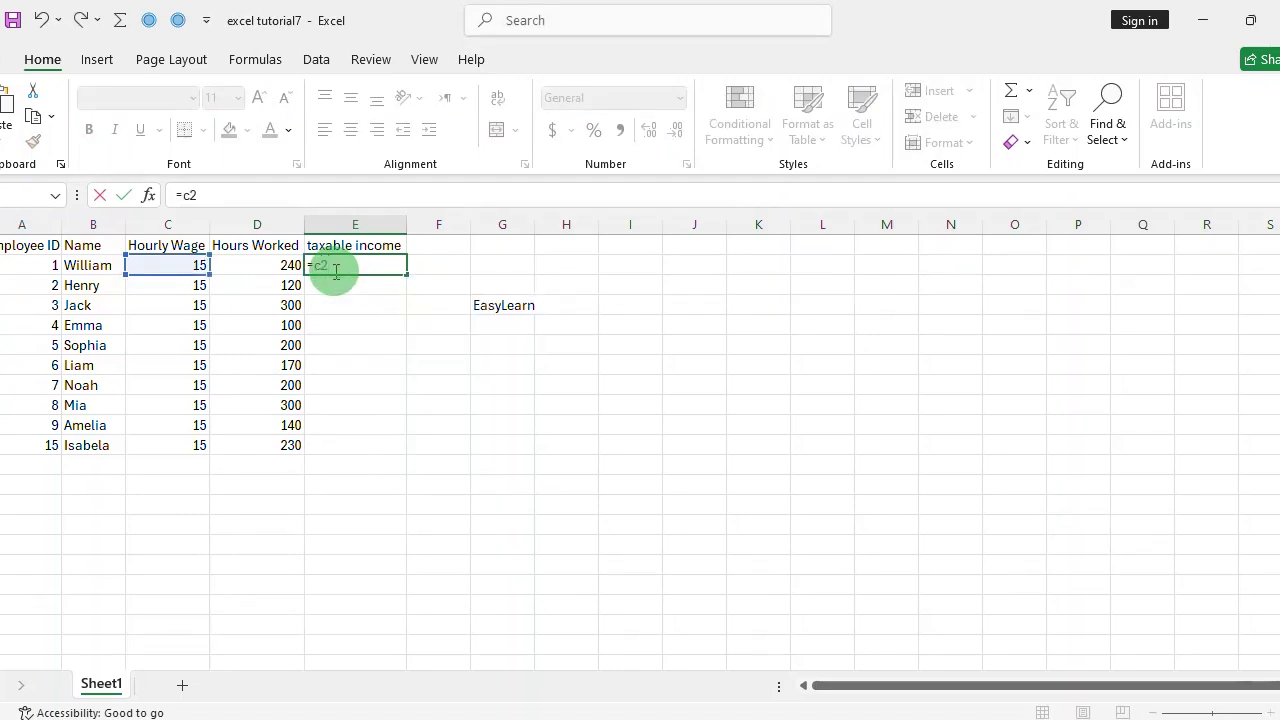
{"action": "type", "text": "*d2"}
{"action": "key", "text": "Return"}
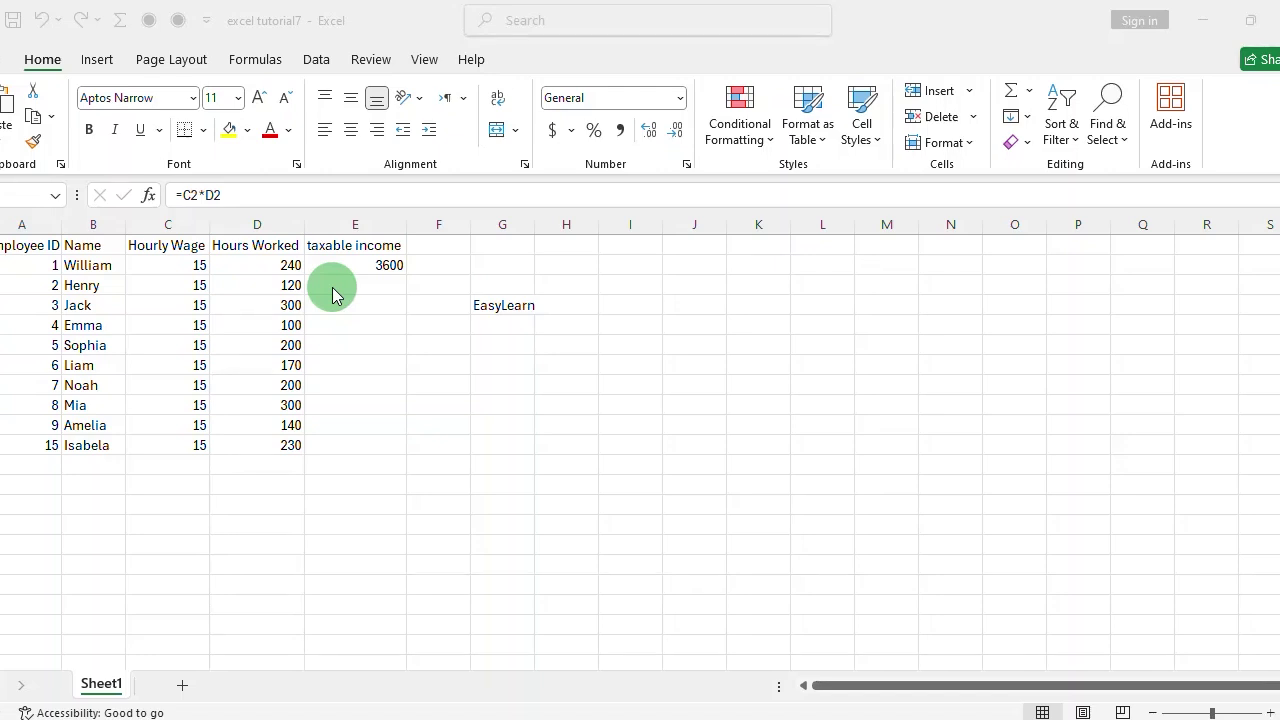
Set the hours worked in D2 to 200 and fill the taxable income formula from E2 down to E11.
{"action": "left_click", "coordinate": [279, 265]}
{"action": "double_click", "coordinate": [279, 265]}
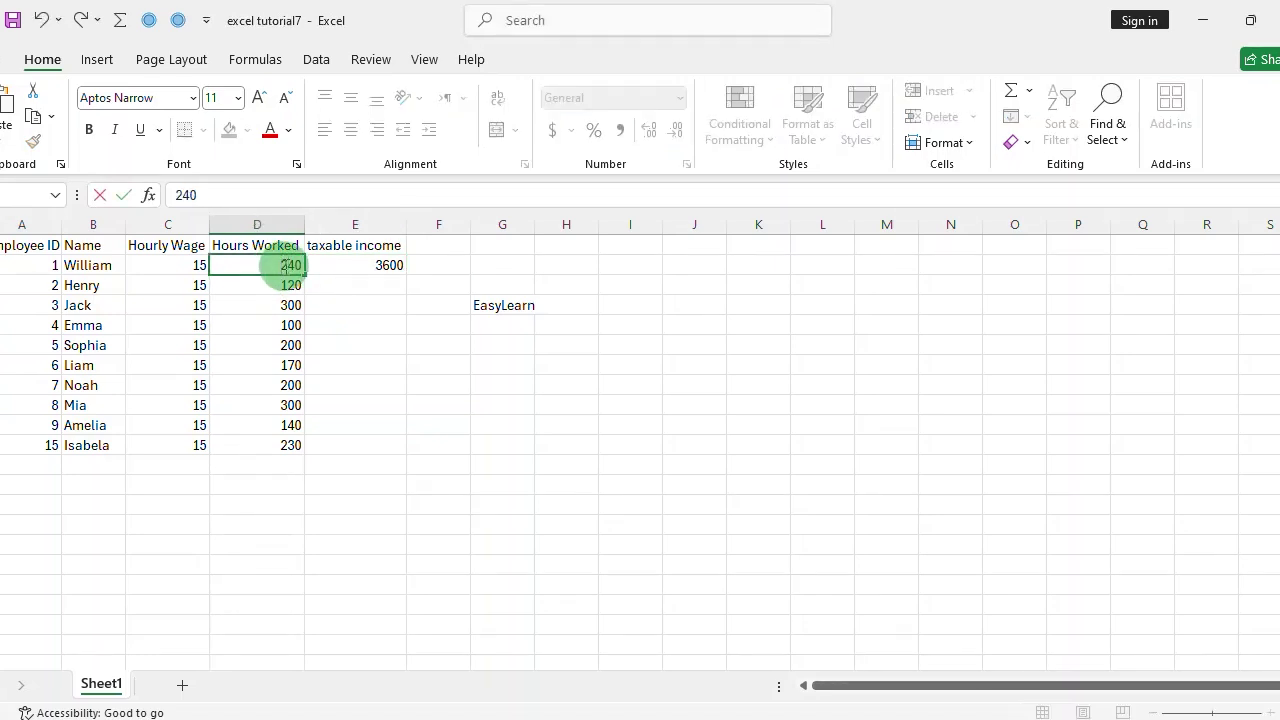
{"action": "key", "text": "BackSpace"}
{"action": "key", "text": "BackSpace"}
{"action": "type", "text": "00"}
{"action": "key", "text": "Return"}
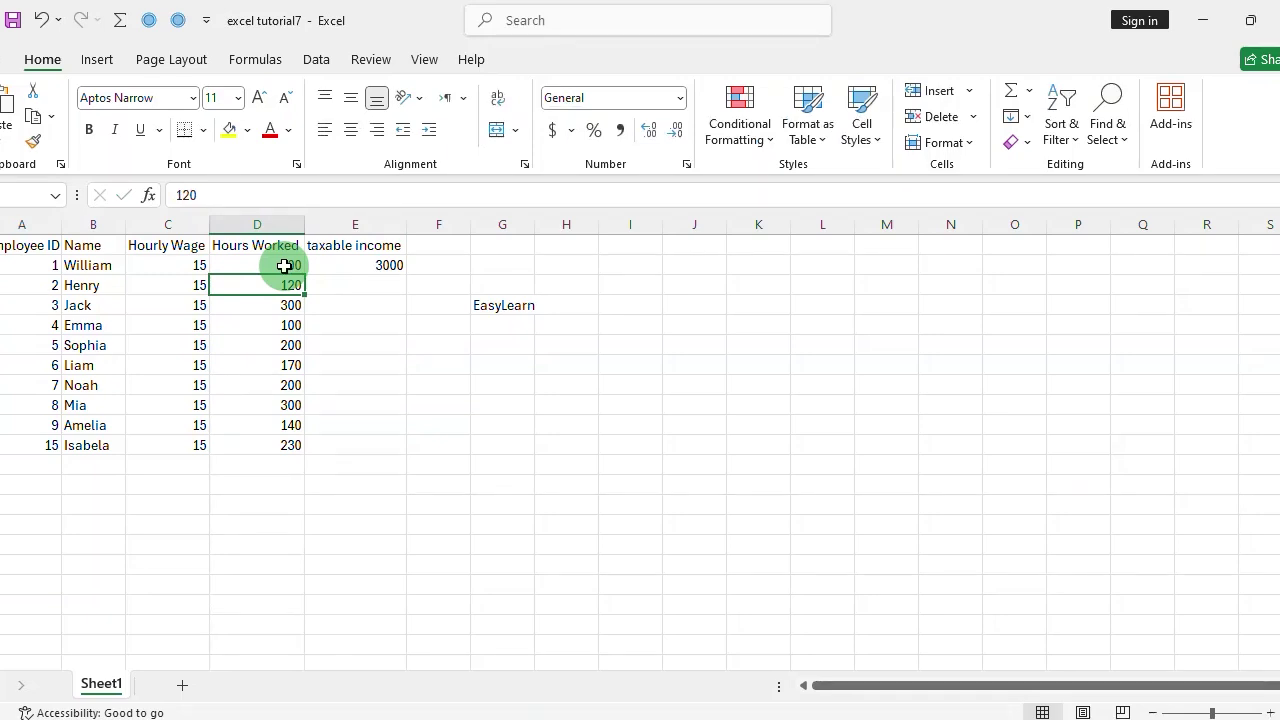
{"action": "left_click", "coordinate": [326, 265]}
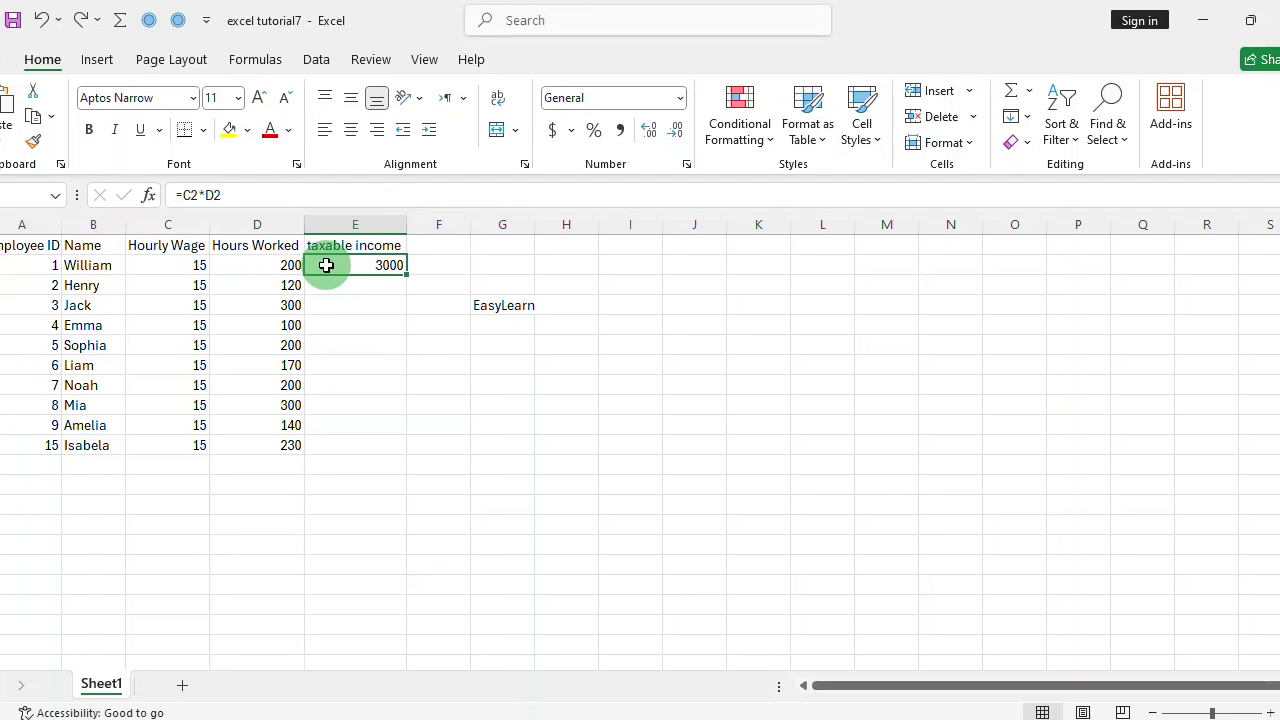
{"action": "double_click", "coordinate": [406, 274]}
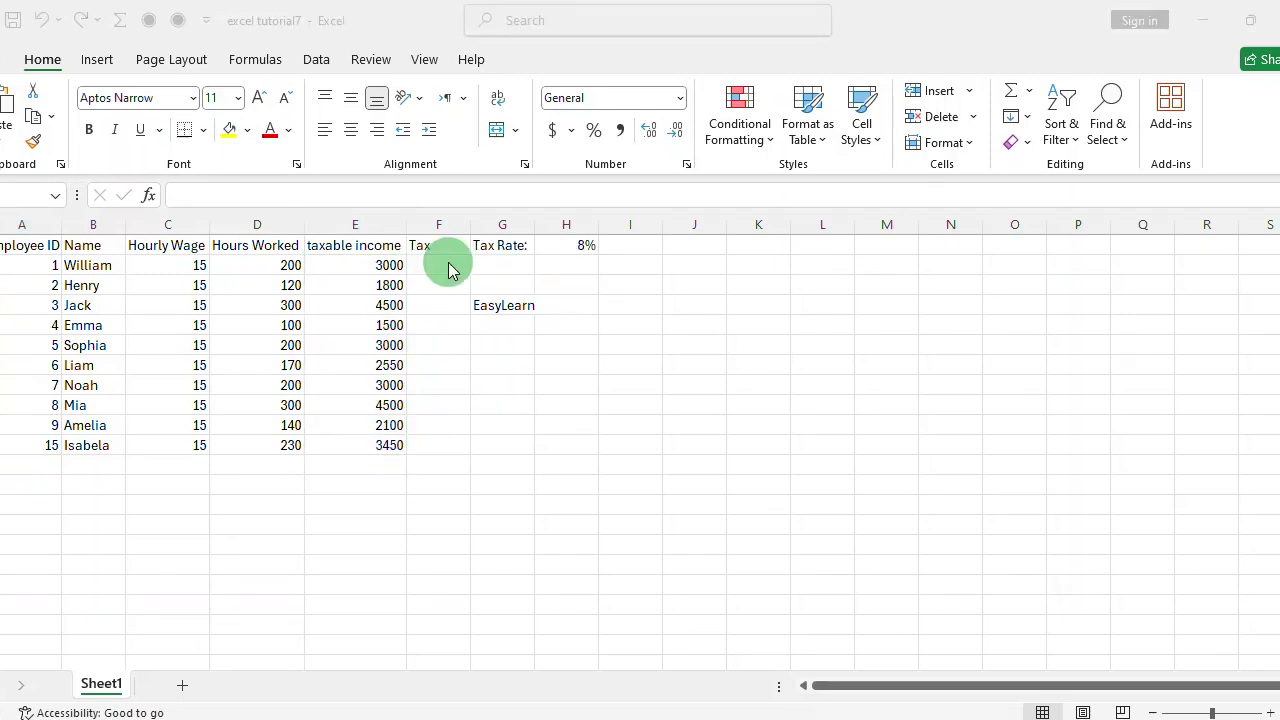
Calculate the tax in cell F2 with =E2*H1 and fill the formula down to F11.
{"action": "left_click", "coordinate": [448, 262]}
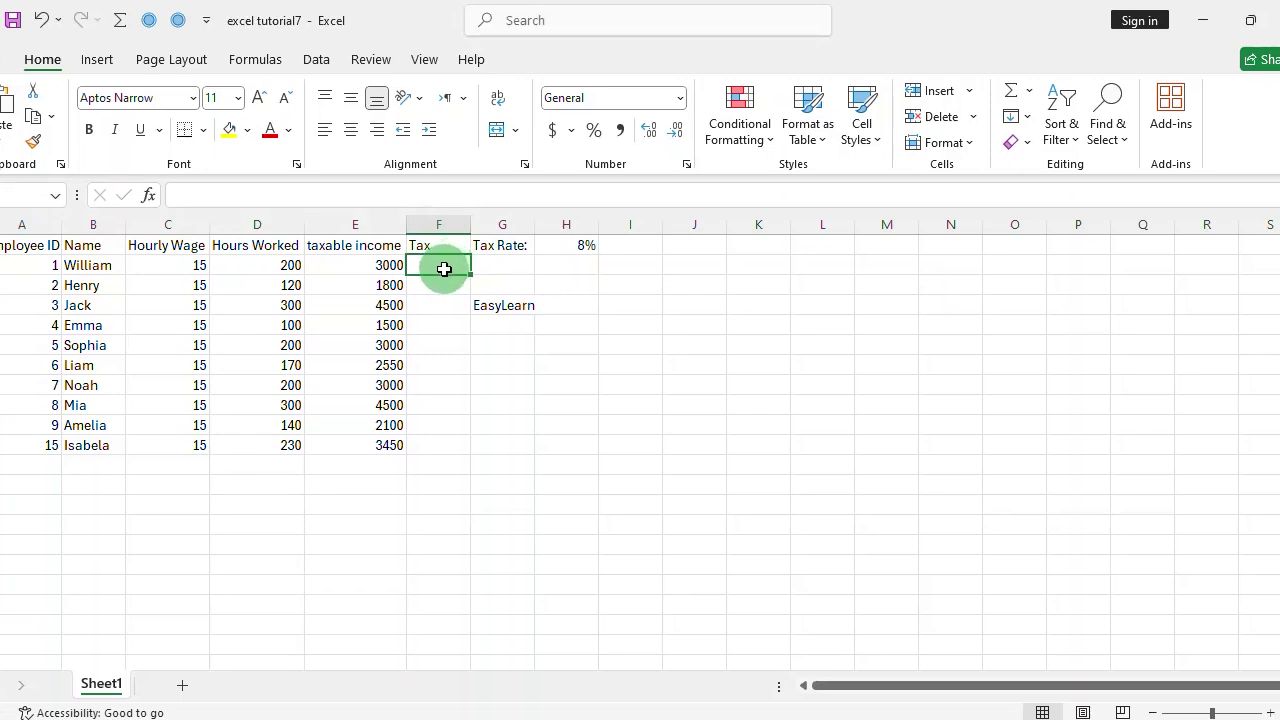
{"action": "left_click", "coordinate": [553, 250]}
{"action": "left_click", "coordinate": [550, 244]}
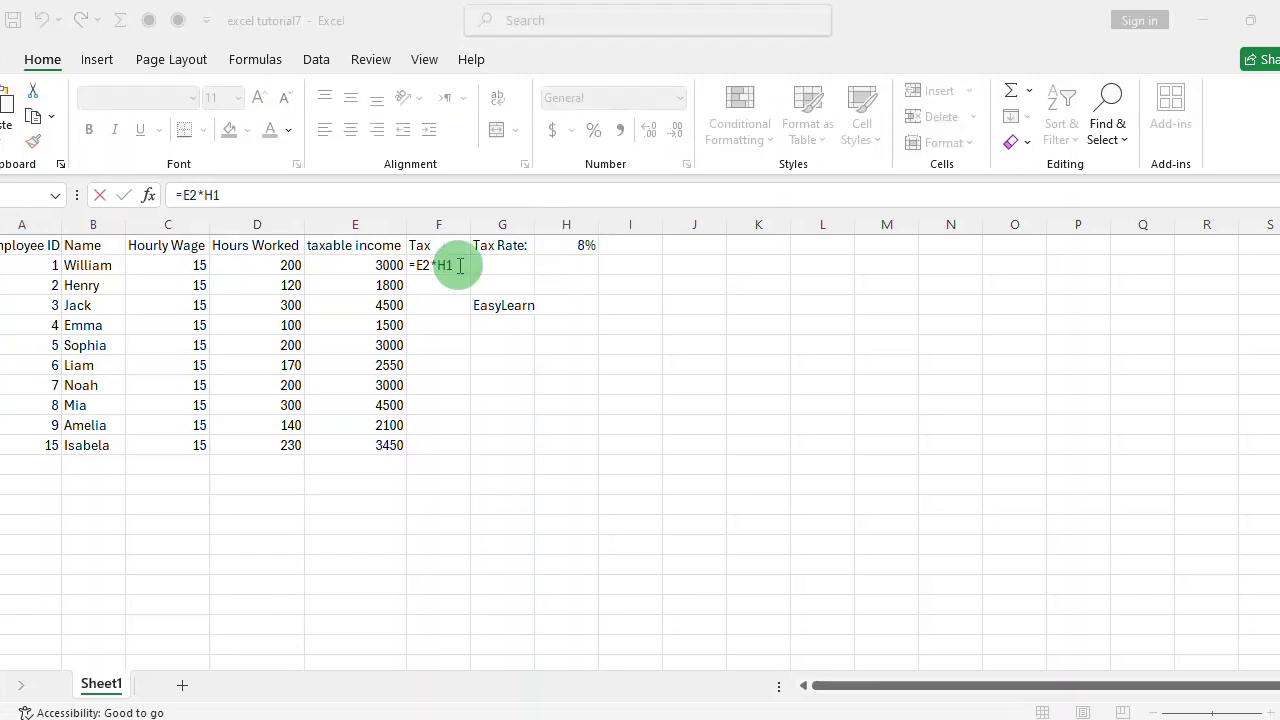
{"action": "left_click", "coordinate": [460, 265]}
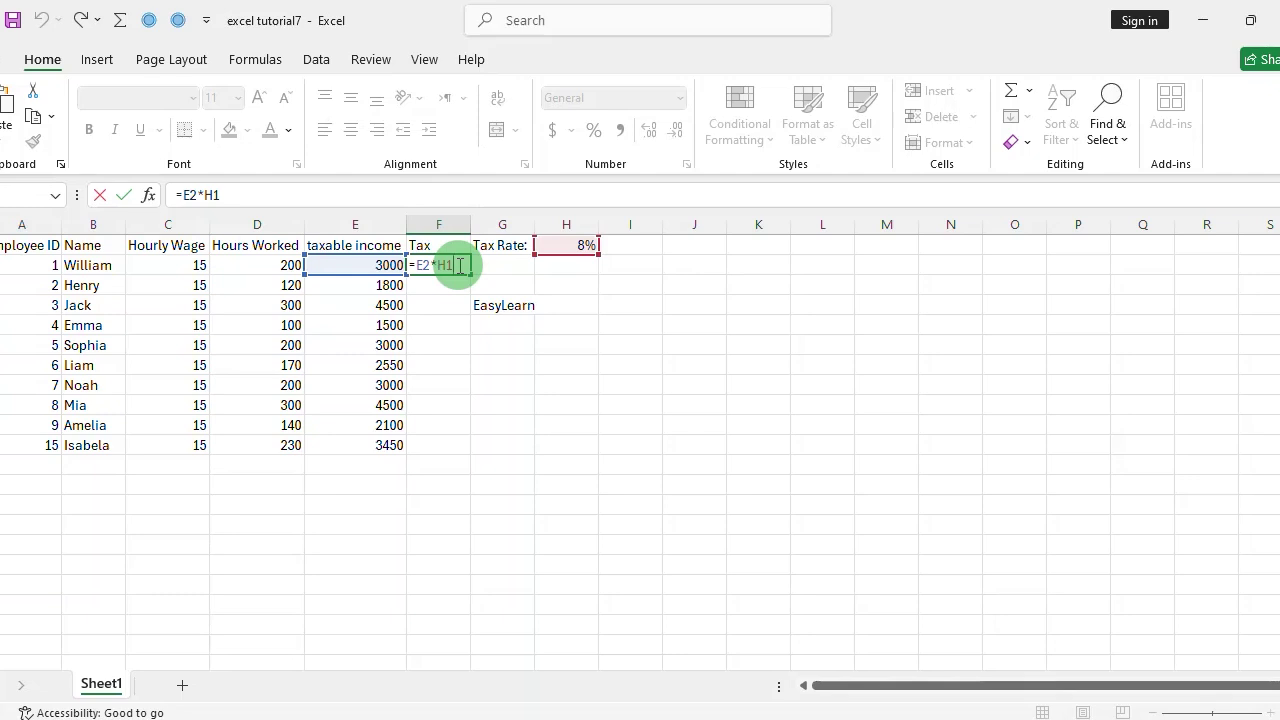
{"action": "key", "text": "ctrl+Return"}
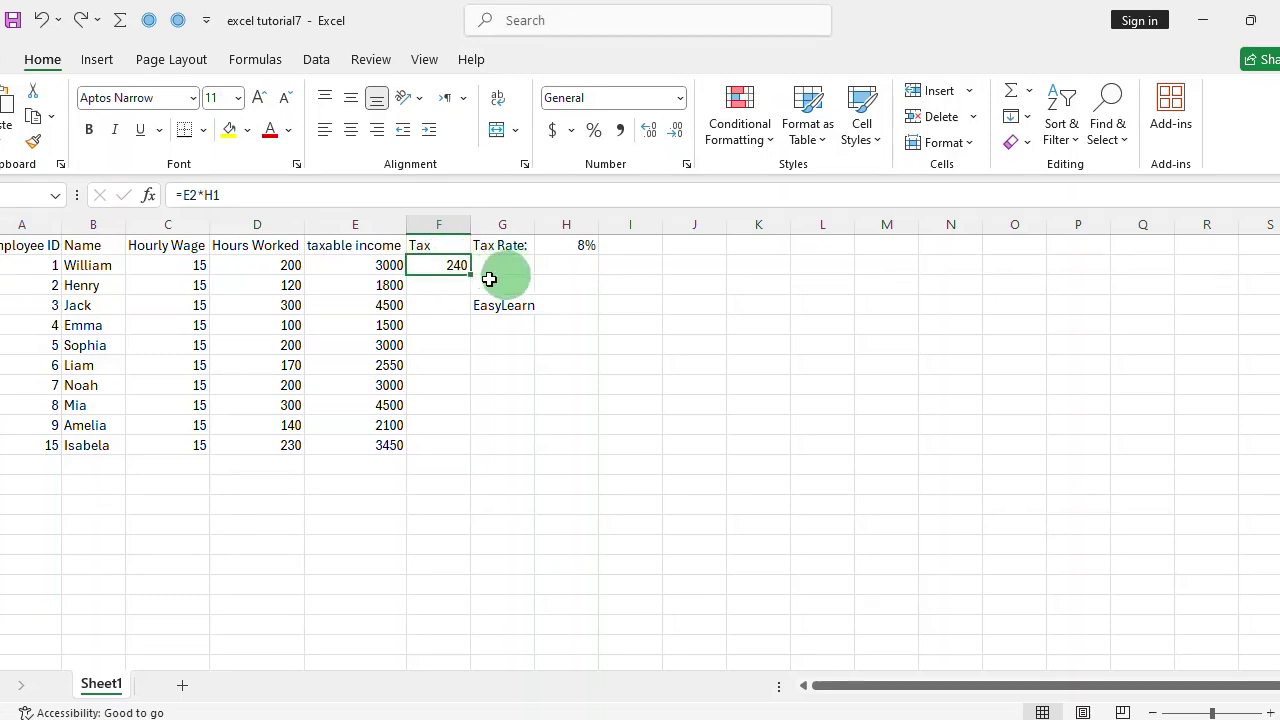
{"action": "double_click", "coordinate": [471, 273]}
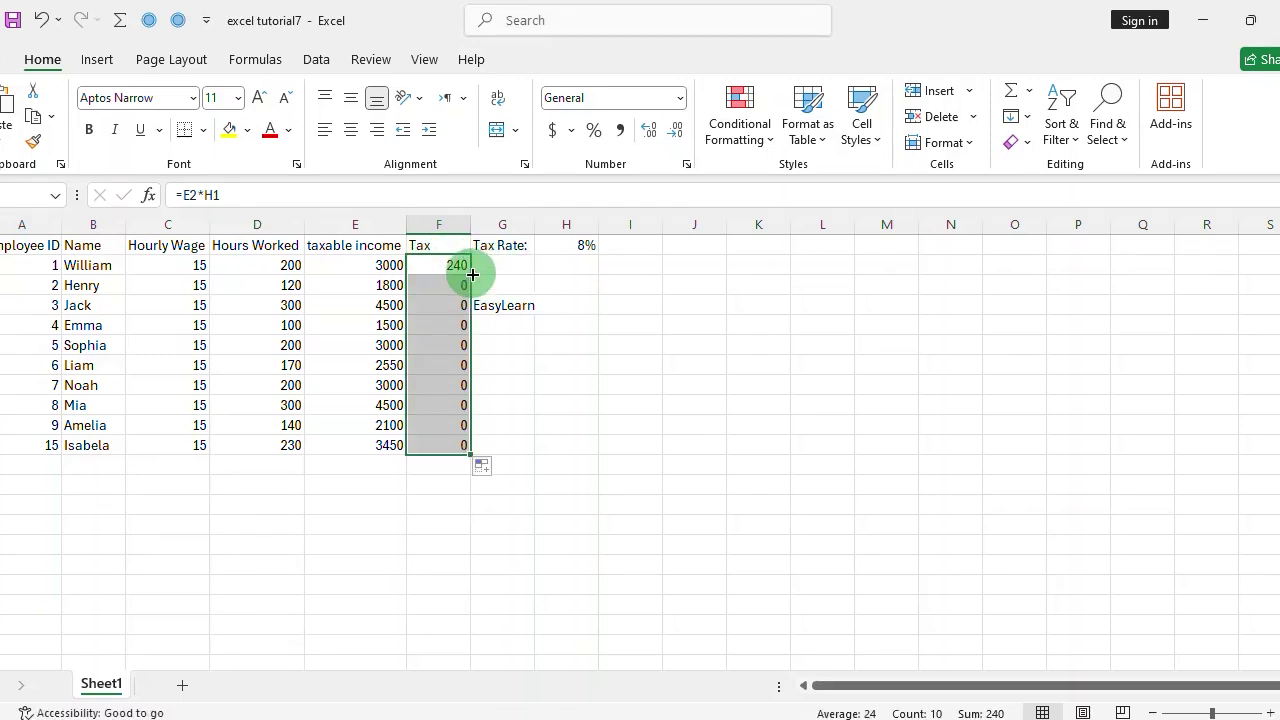
Make the tax rate reference absolute in F2 as =E2*$H$1 and refill the formula down to F11.
{"action": "double_click", "coordinate": [459, 265]}
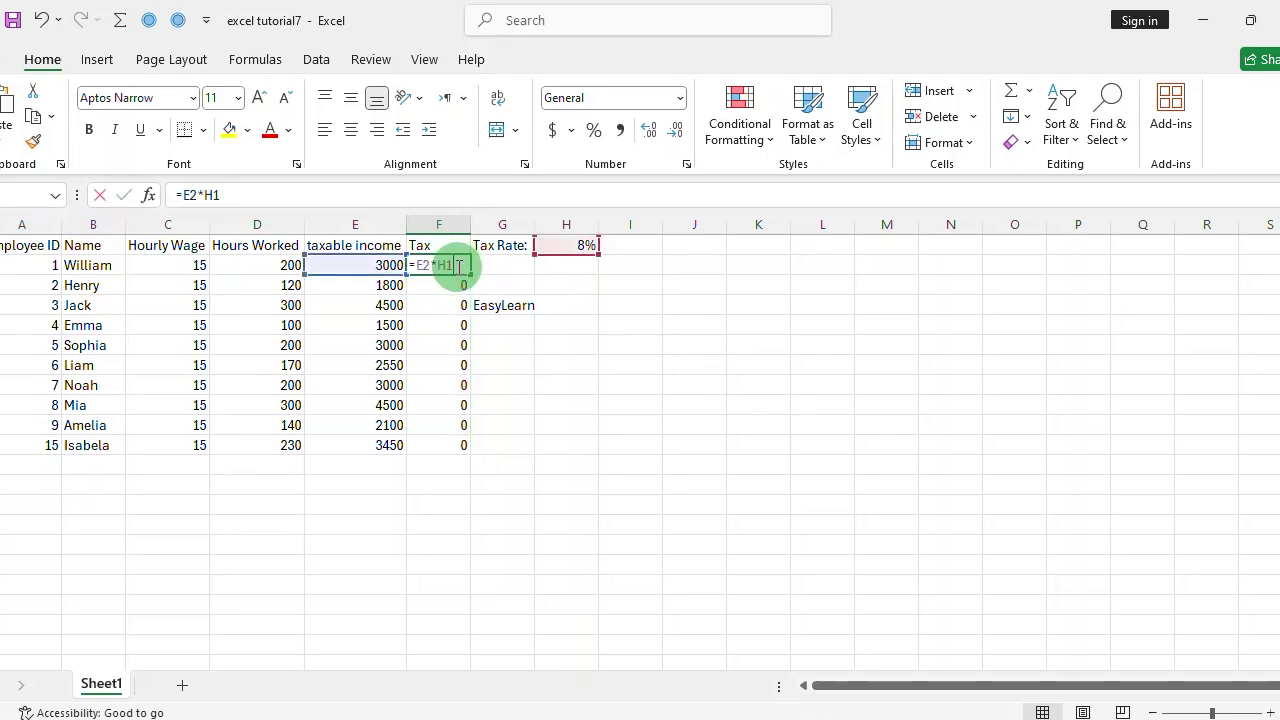
{"action": "key", "text": "F4"}
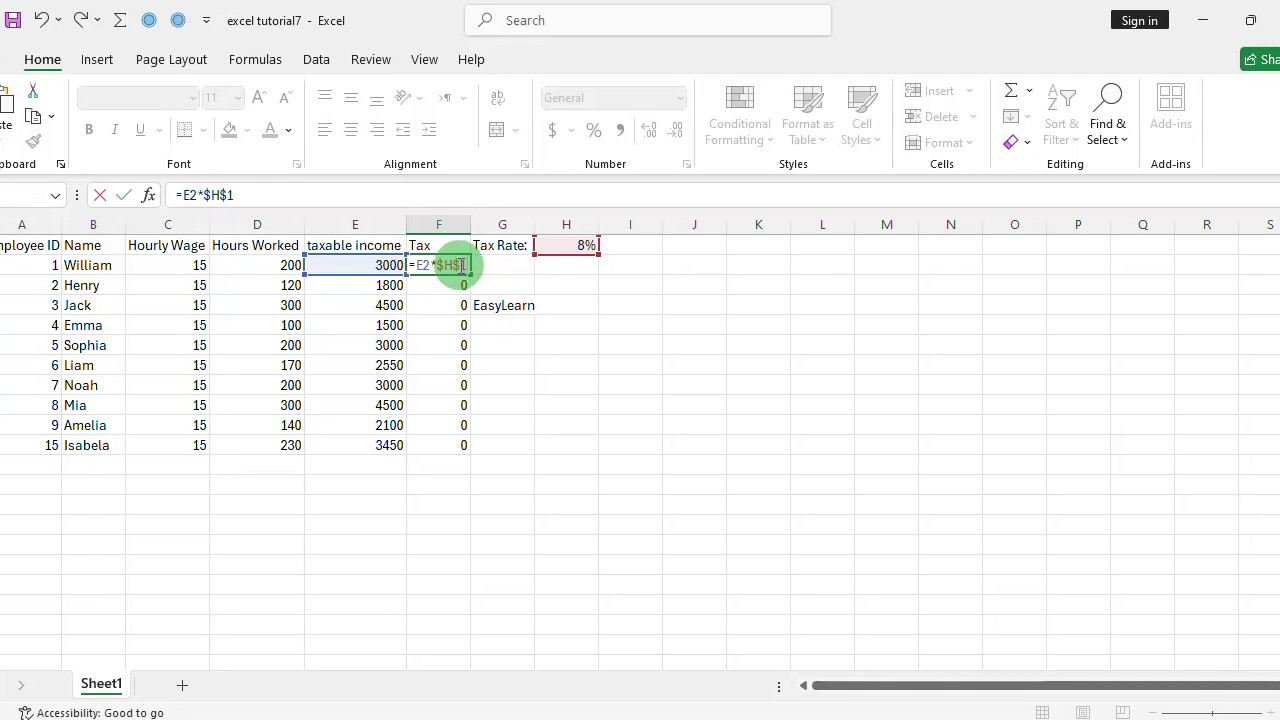
{"action": "key", "text": "ctrl+Return"}
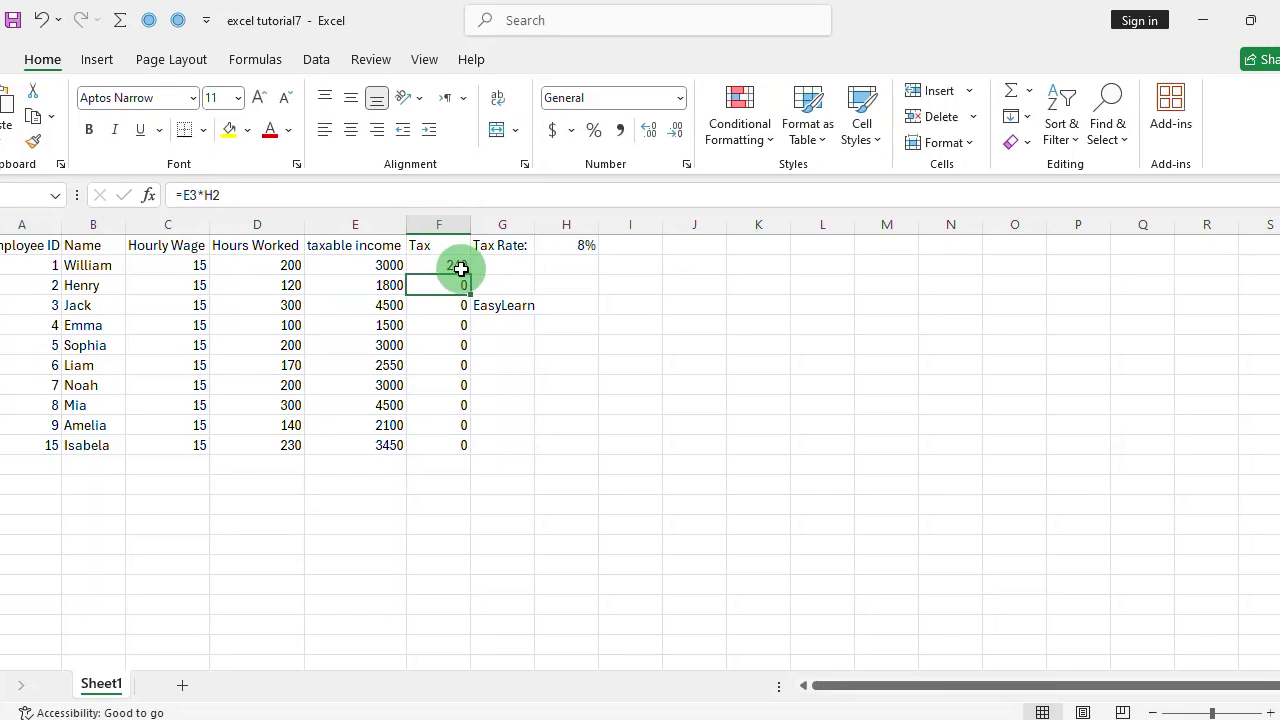
{"action": "double_click", "coordinate": [469, 272]}
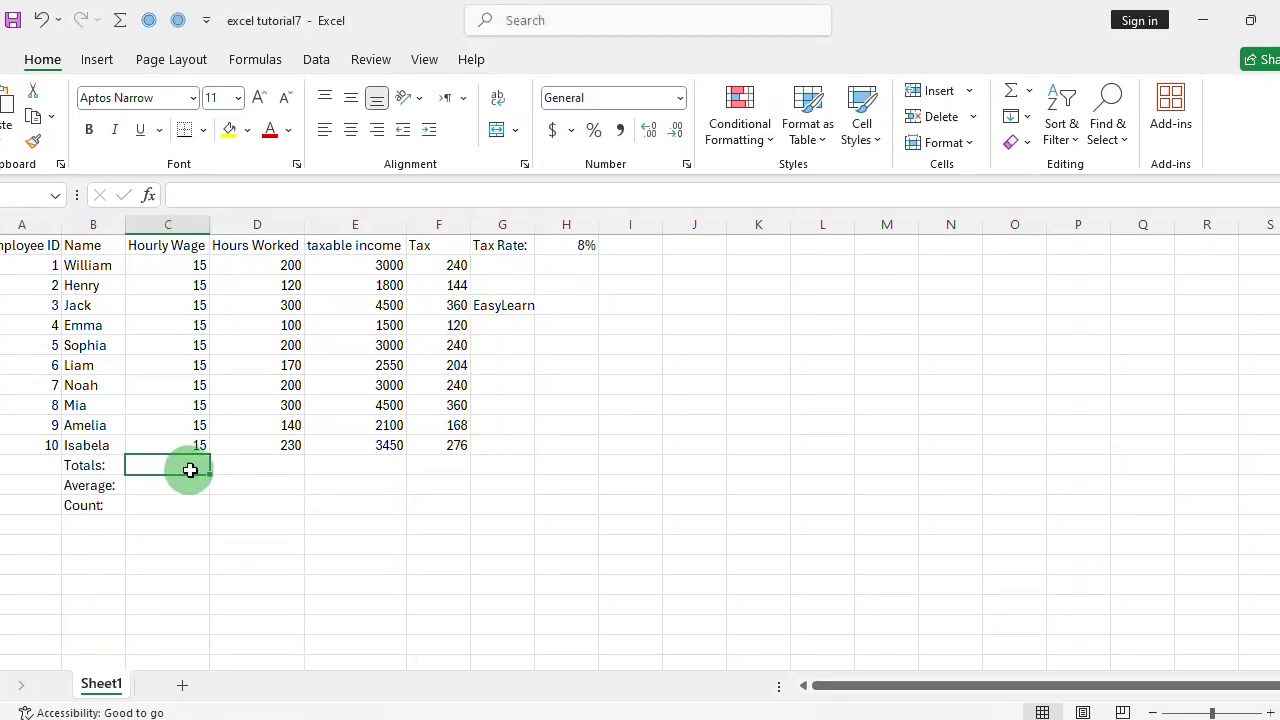
Total the Hourly Wage column in cell C12 with AutoSum, and undo the entry.
{"action": "left_click", "coordinate": [1013, 93]}
{"action": "key", "text": "Return"}
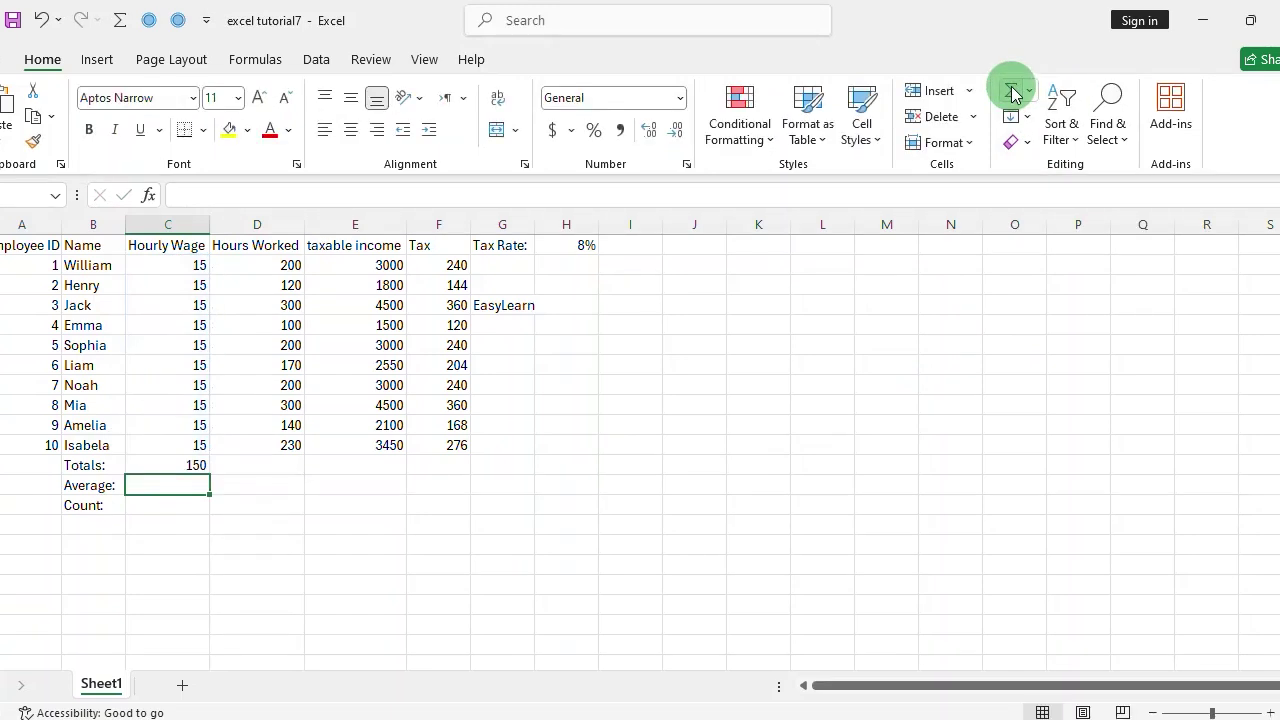
{"action": "key", "text": "ctrl+z"}
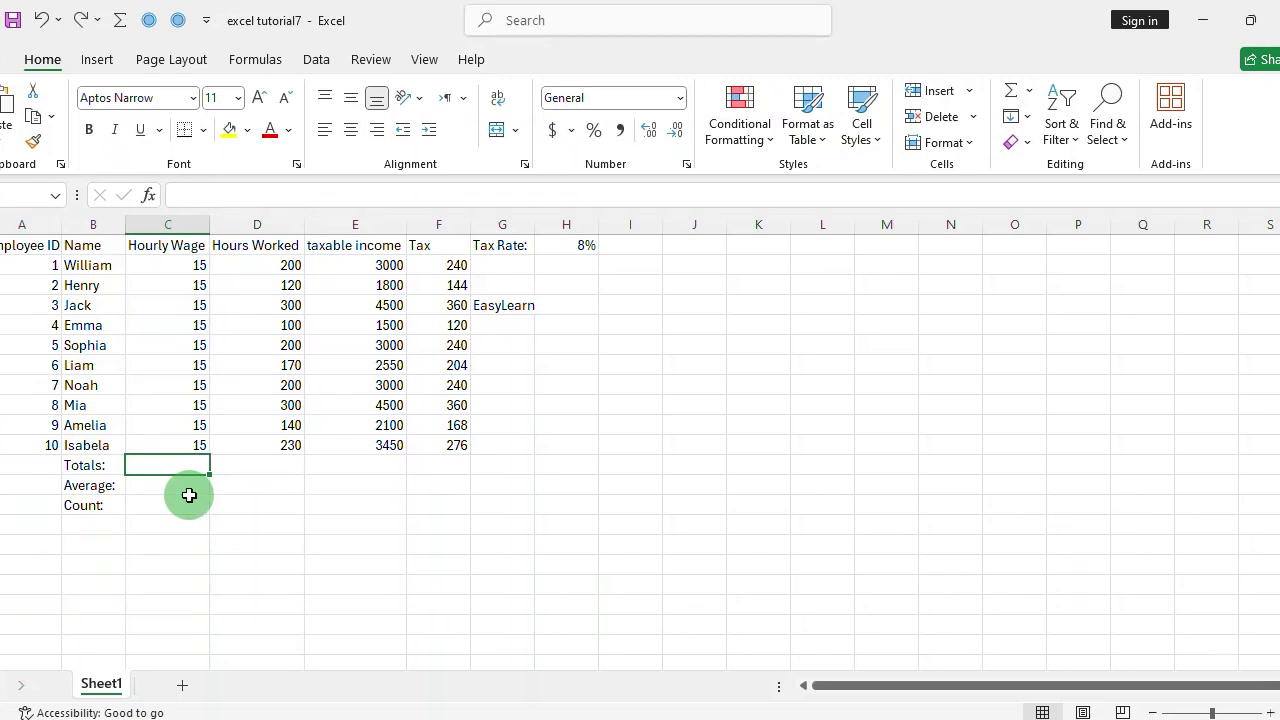
Enter =SUM(C2:C11) in the Totals cell C12 and fill it across to F12.
{"action": "key", "text": "alt+equal"}
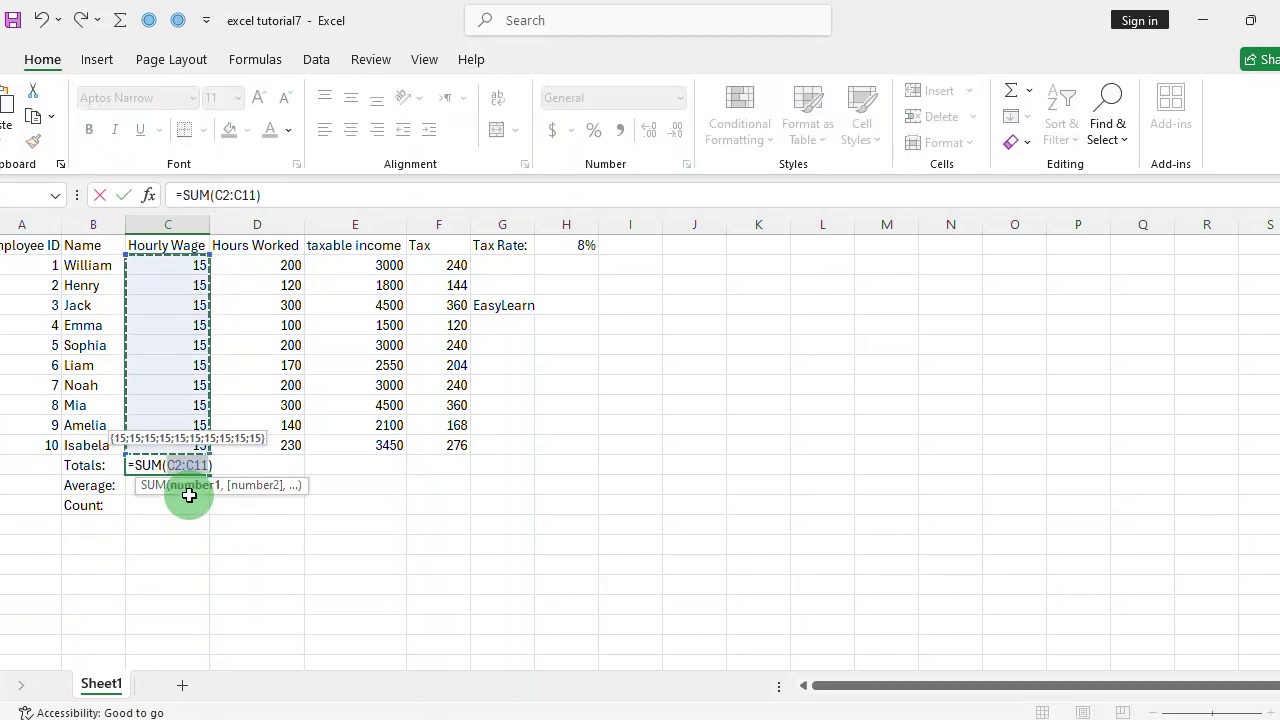
{"action": "key", "text": "Return"}
{"action": "left_click", "coordinate": [192, 465]}
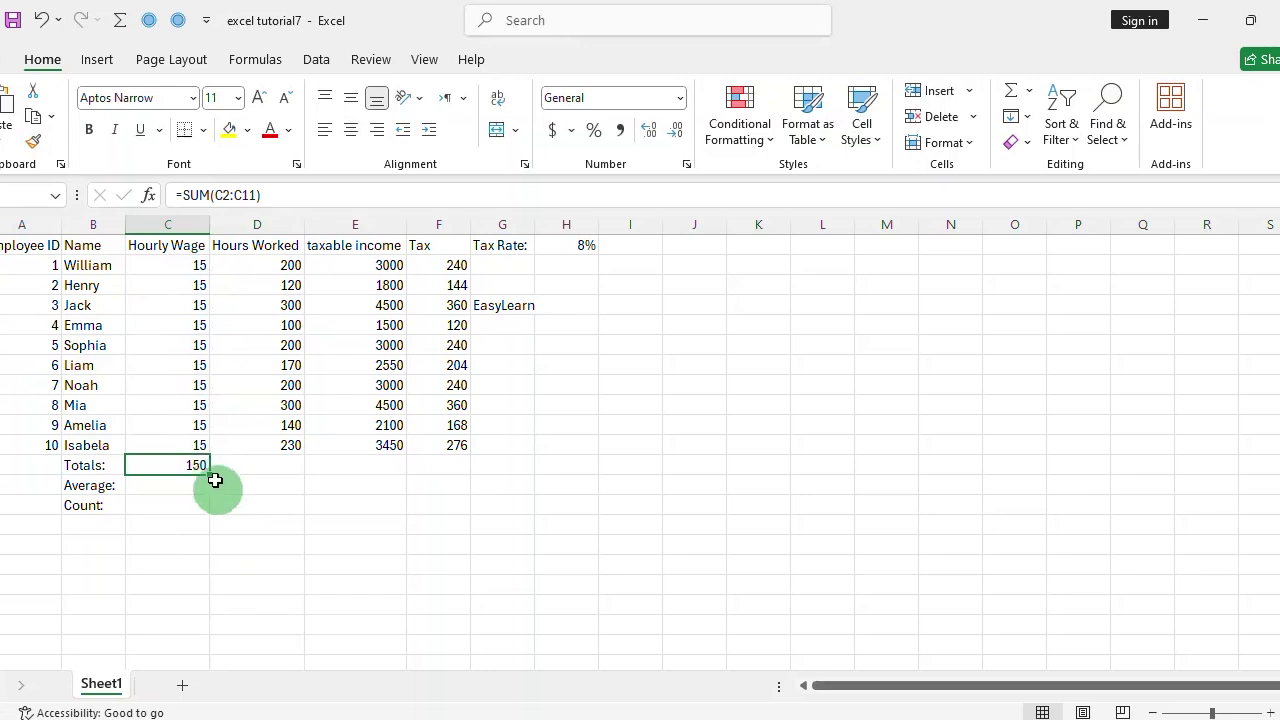
{"action": "left_click_drag", "start_coordinate": [208, 470], "coordinate": [456, 464]}
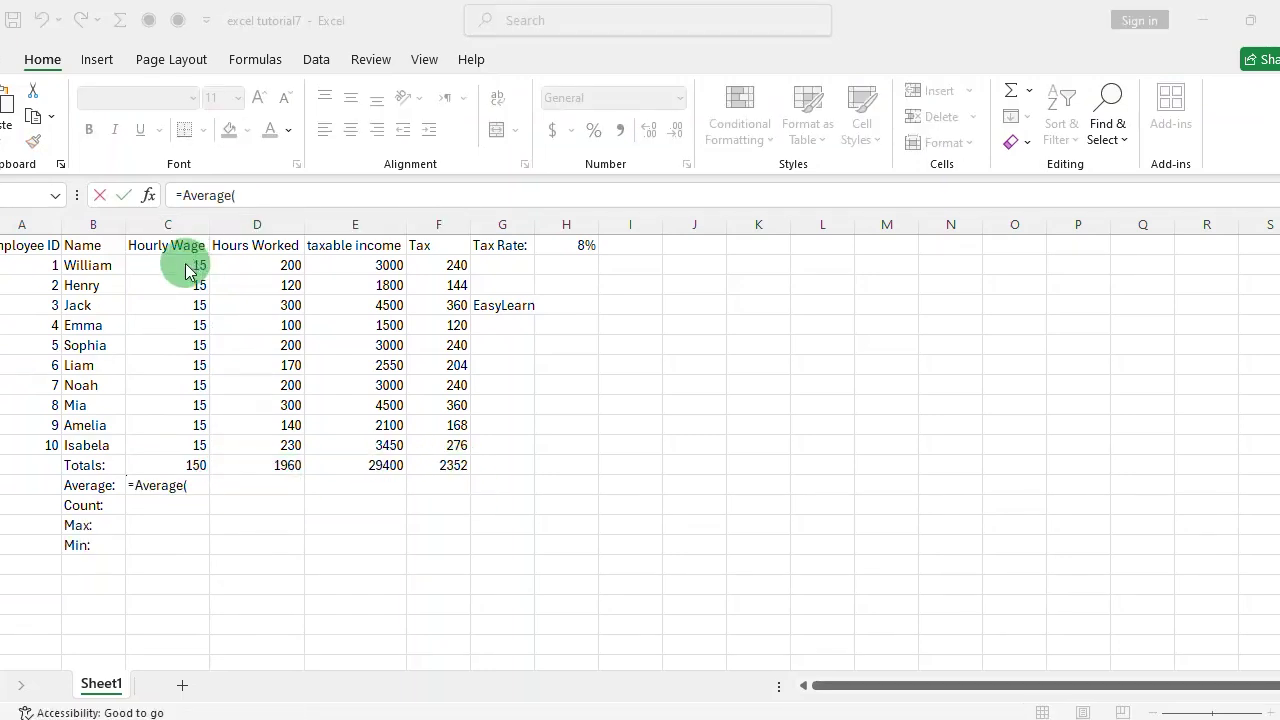
Complete the average formula in C13 with the range C2:C11 and fill it across to F13.
{"action": "left_click", "coordinate": [186, 263]}
{"action": "left_click_drag", "start_coordinate": [186, 263], "coordinate": [180, 441]}
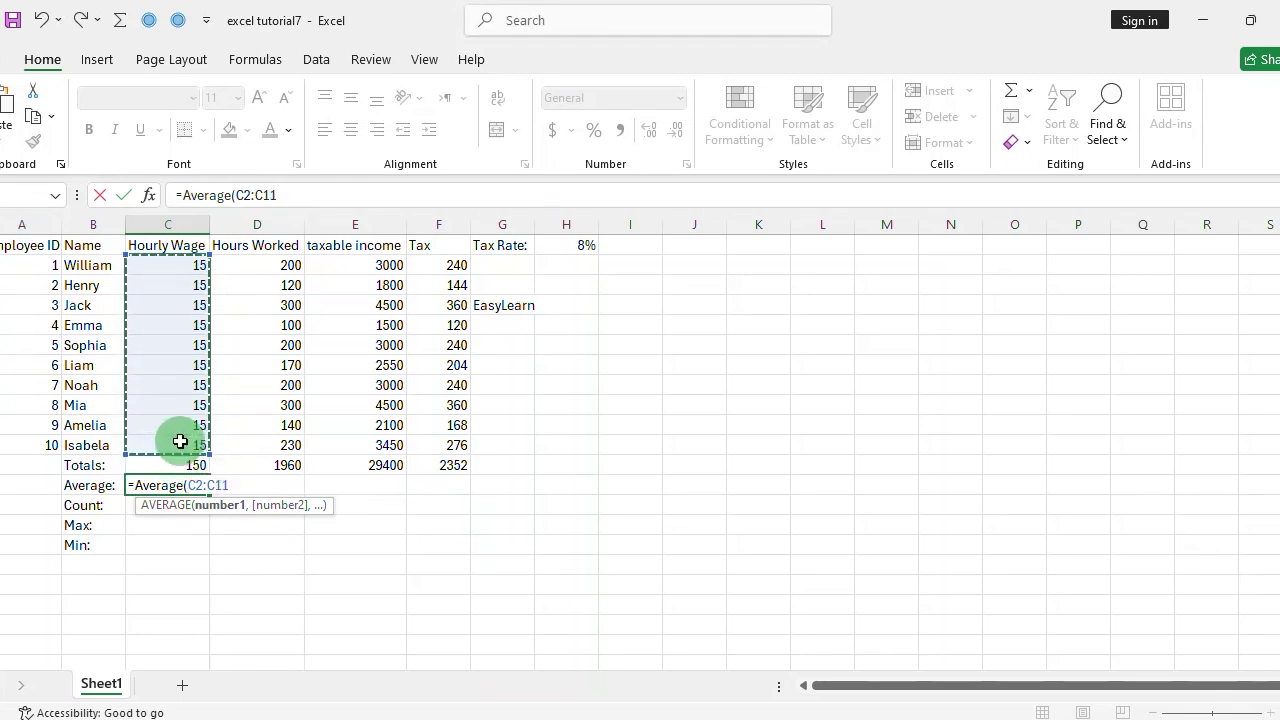
{"action": "key", "text": "Return"}
{"action": "left_click", "coordinate": [194, 486]}
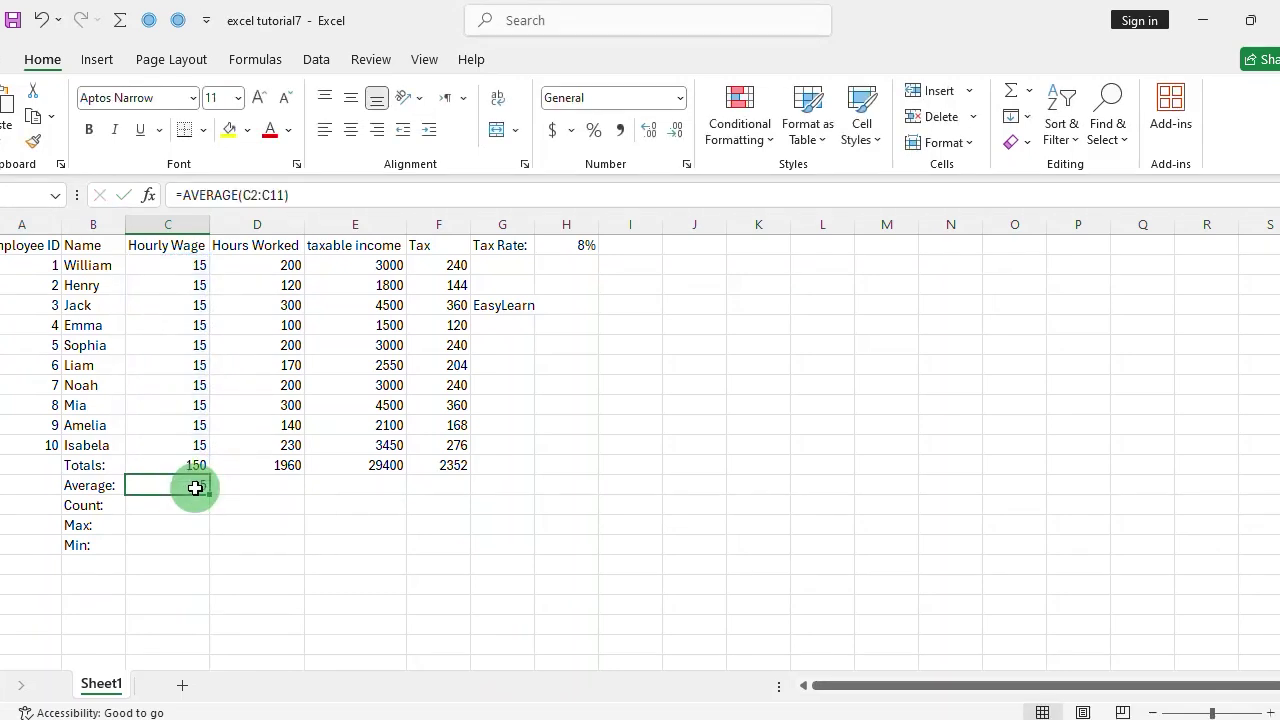
{"action": "left_click_drag", "start_coordinate": [213, 495], "coordinate": [463, 494]}
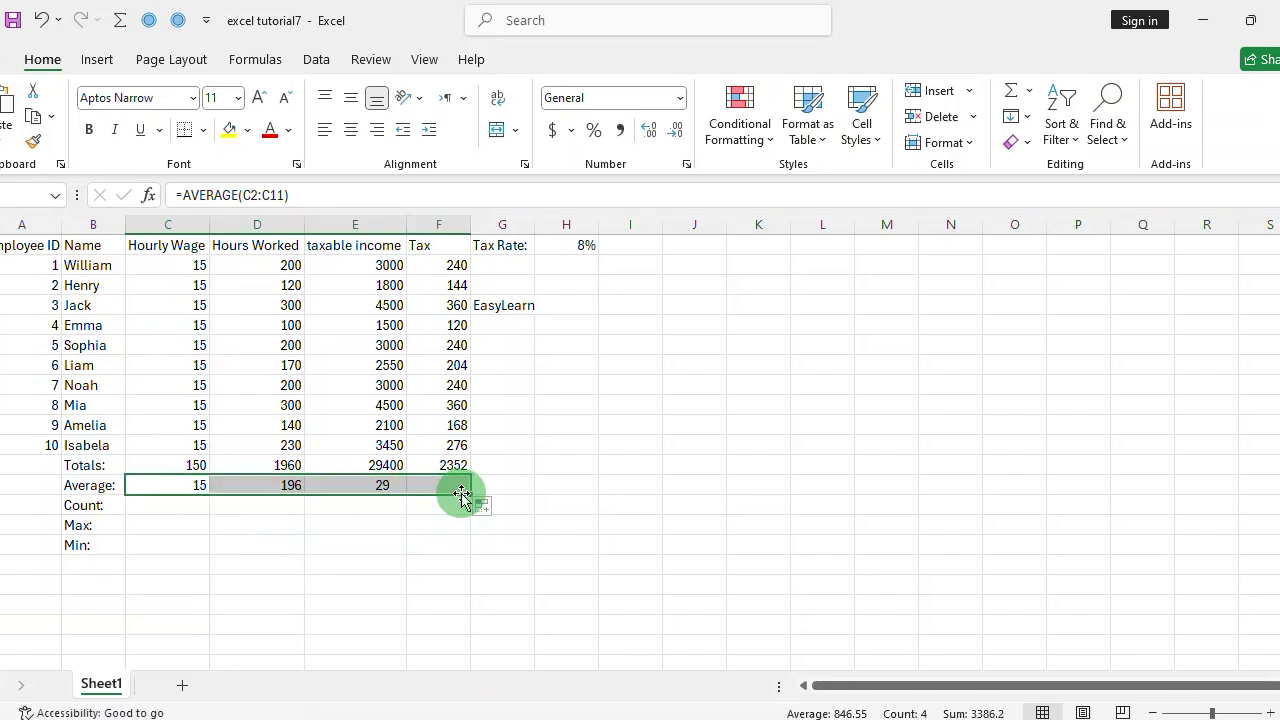
Count the values of C2:C11 in cell C14 with the COUNT function and fill it across to F14.
{"action": "left_click", "coordinate": [165, 503]}
{"action": "type", "text": "=Count("}
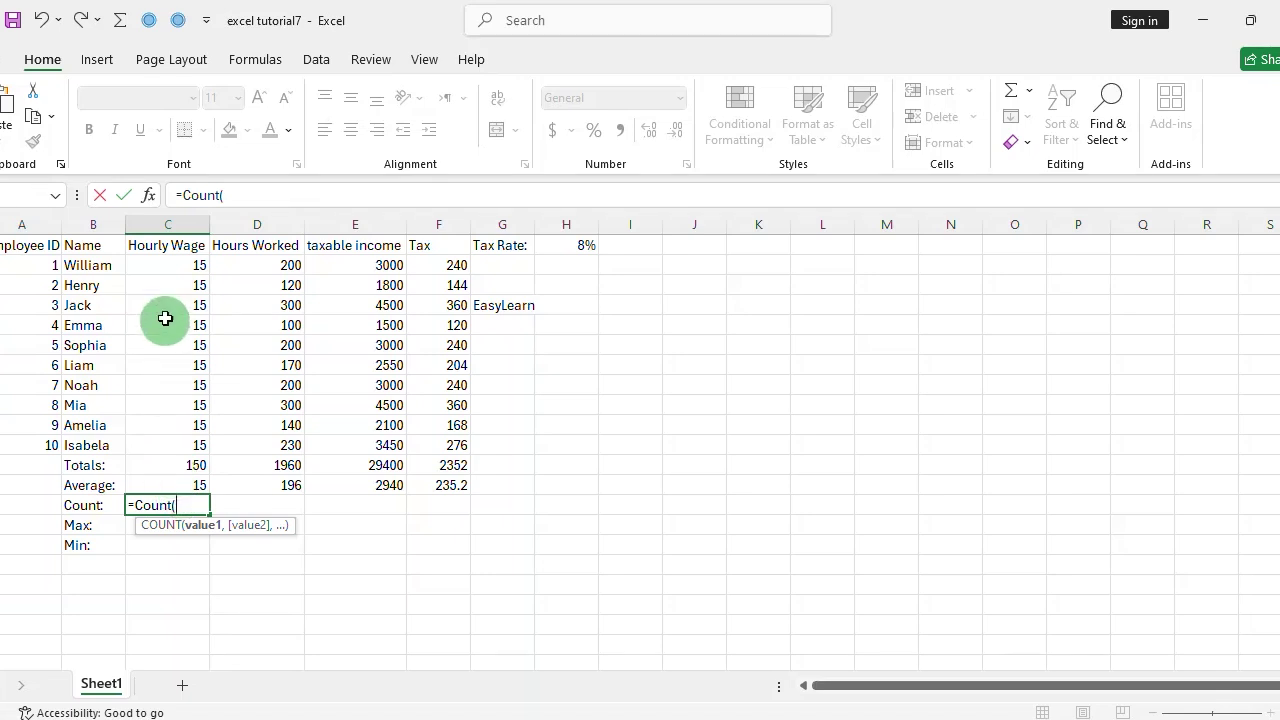
{"action": "left_click_drag", "start_coordinate": [167, 274], "coordinate": [165, 445]}
{"action": "key", "text": "Return"}
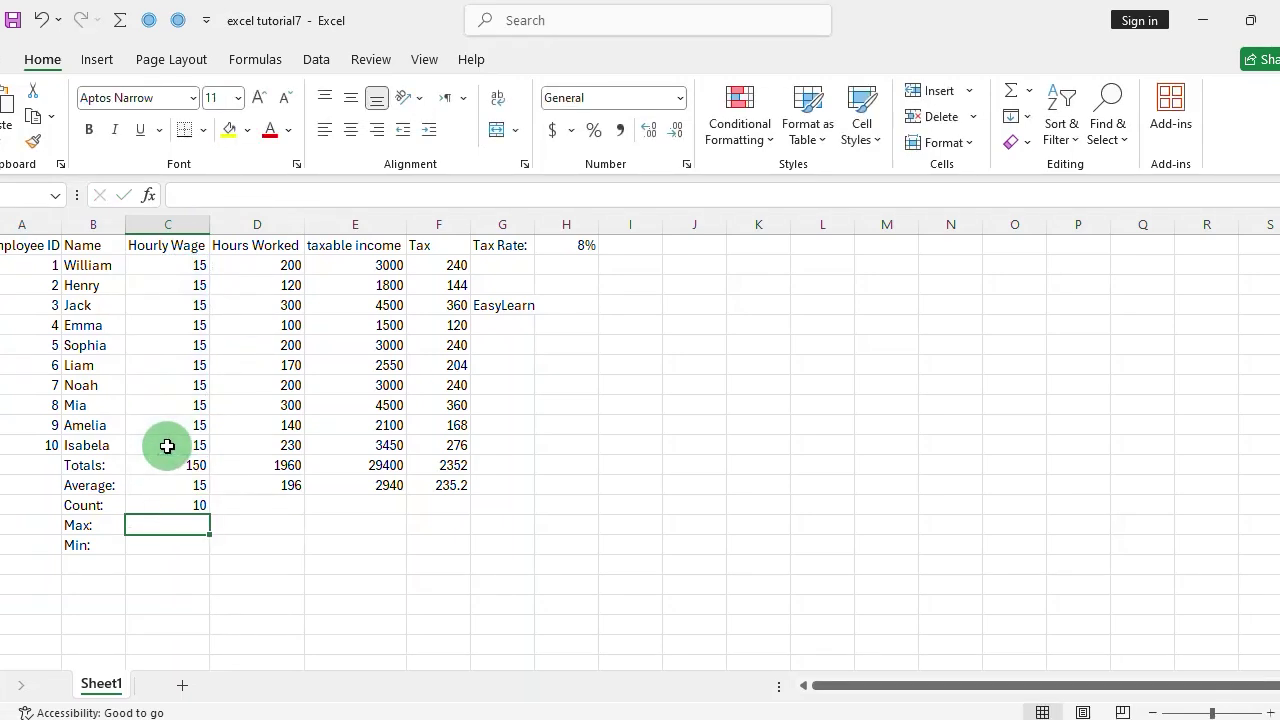
{"action": "left_click", "coordinate": [178, 503]}
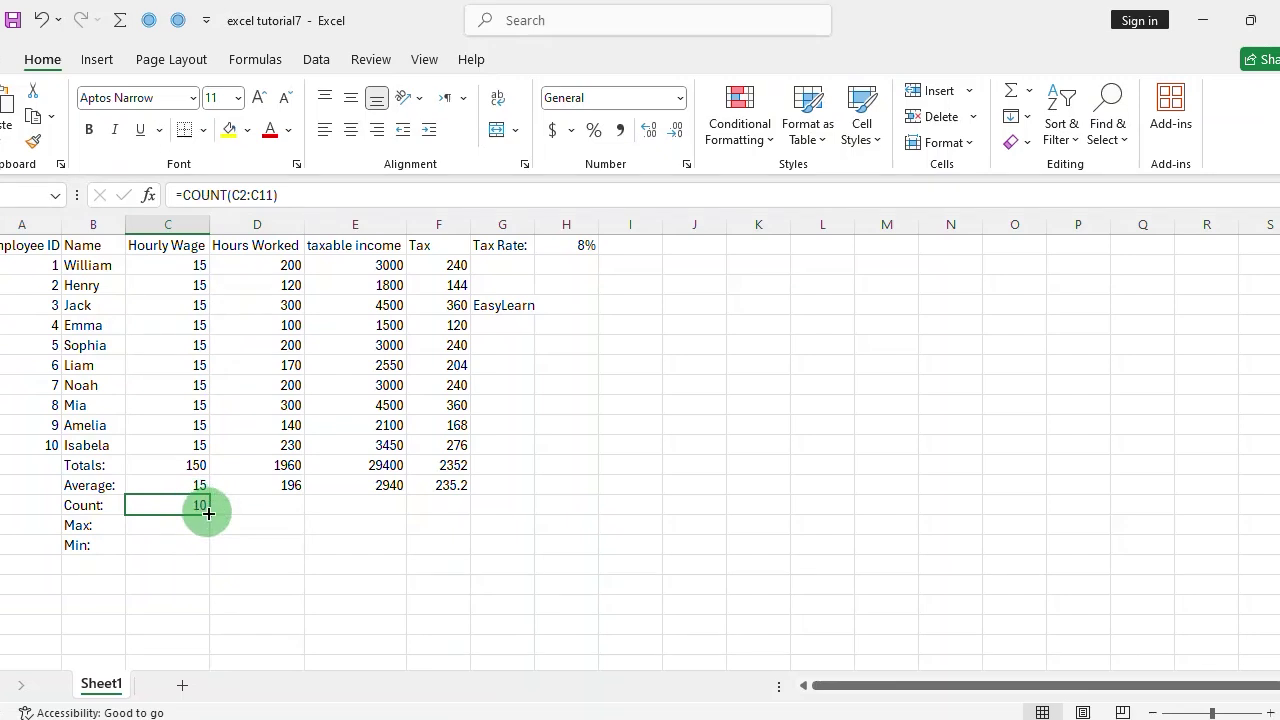
{"action": "left_click_drag", "start_coordinate": [208, 513], "coordinate": [455, 517]}
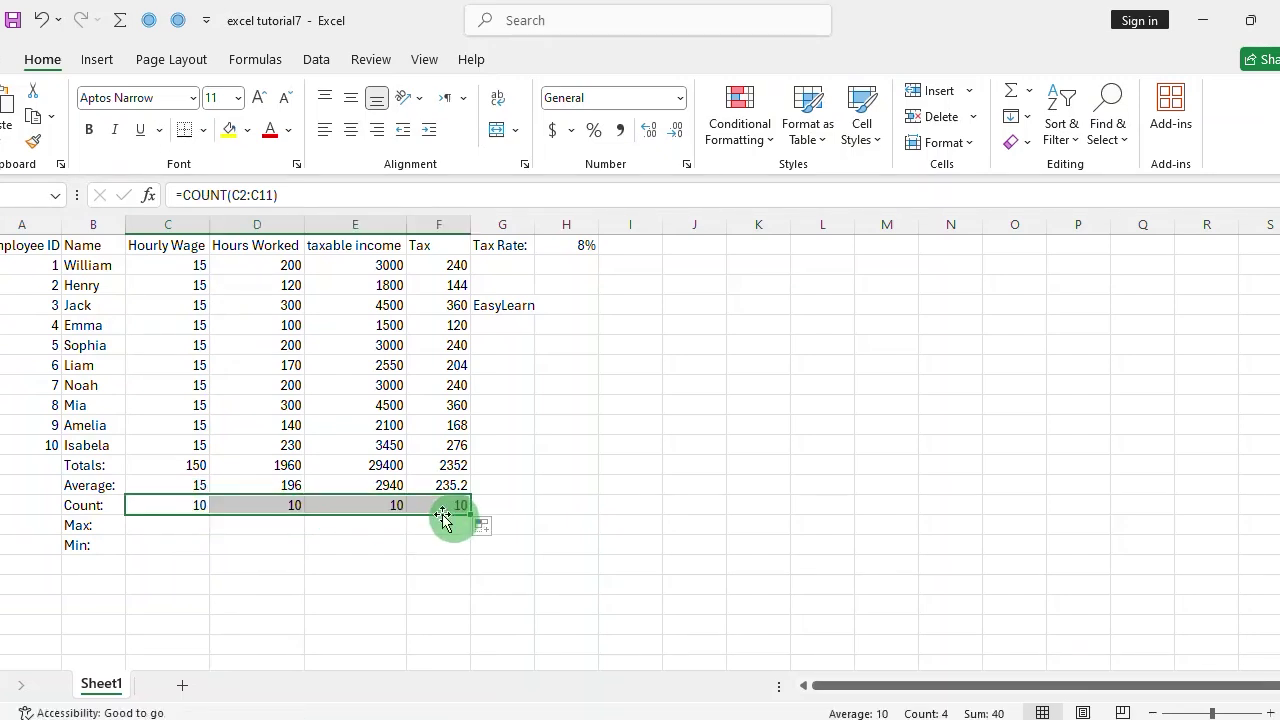
Find the maximum of C2:C11 in cell C15 with the MAX function and fill it across to F15.
{"action": "left_click", "coordinate": [167, 525]}
{"action": "type", "text": "=Max("}
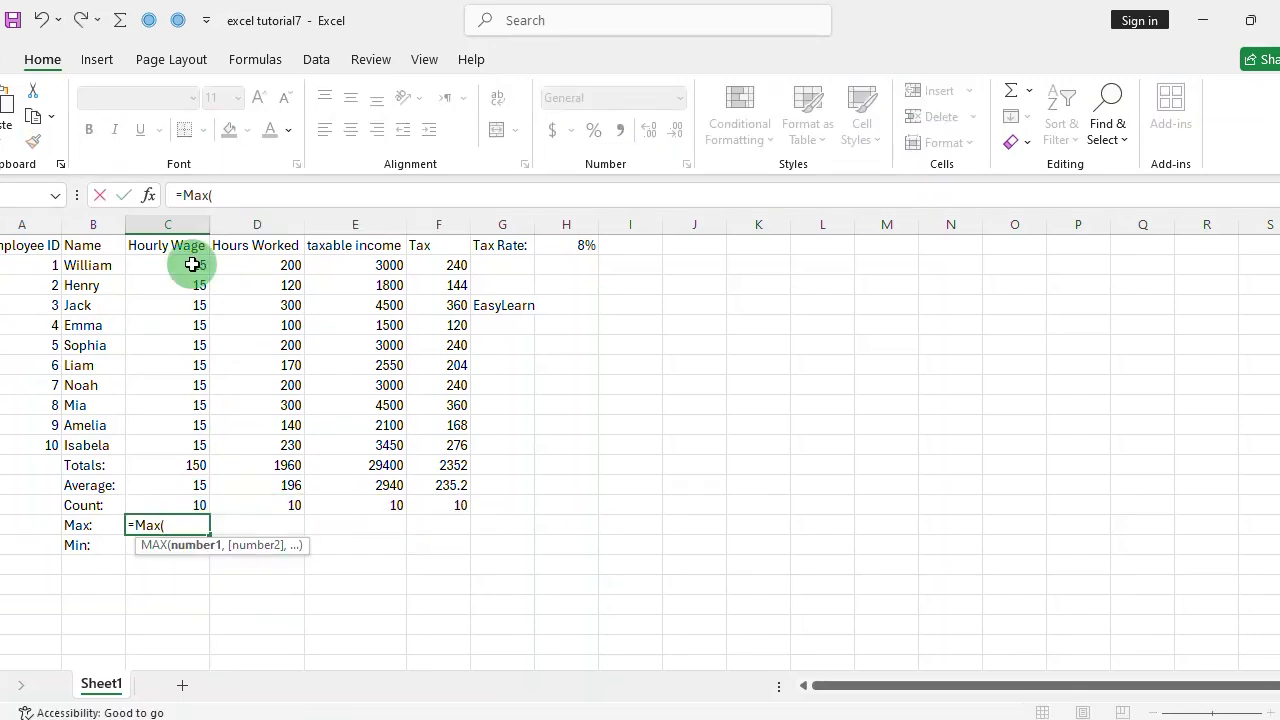
{"action": "left_click_drag", "start_coordinate": [190, 264], "coordinate": [180, 442]}
{"action": "key", "text": "Return"}
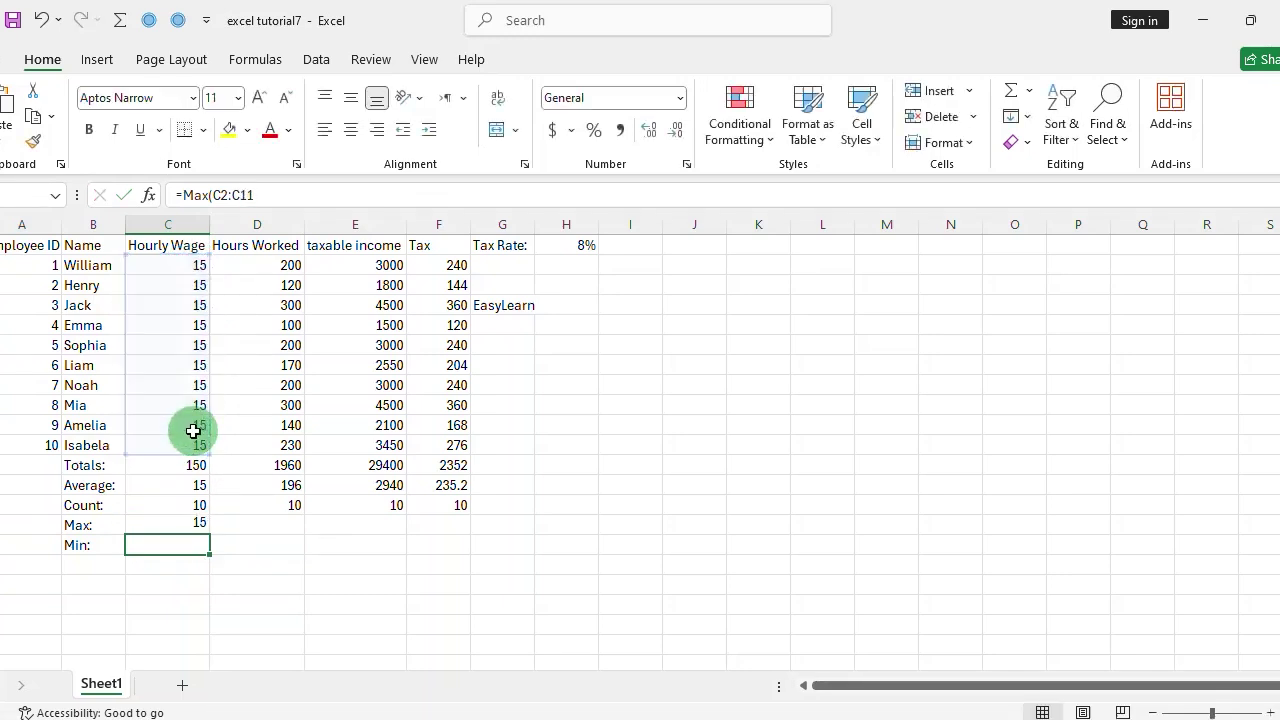
{"action": "left_click", "coordinate": [195, 525]}
{"action": "left_click_drag", "start_coordinate": [210, 535], "coordinate": [454, 542]}
Find the minimum of C2:C11 in cell C16 with the MIN function and fill it across to F16.
{"action": "left_click", "coordinate": [174, 548]}
{"action": "type", "text": "=MIN("}
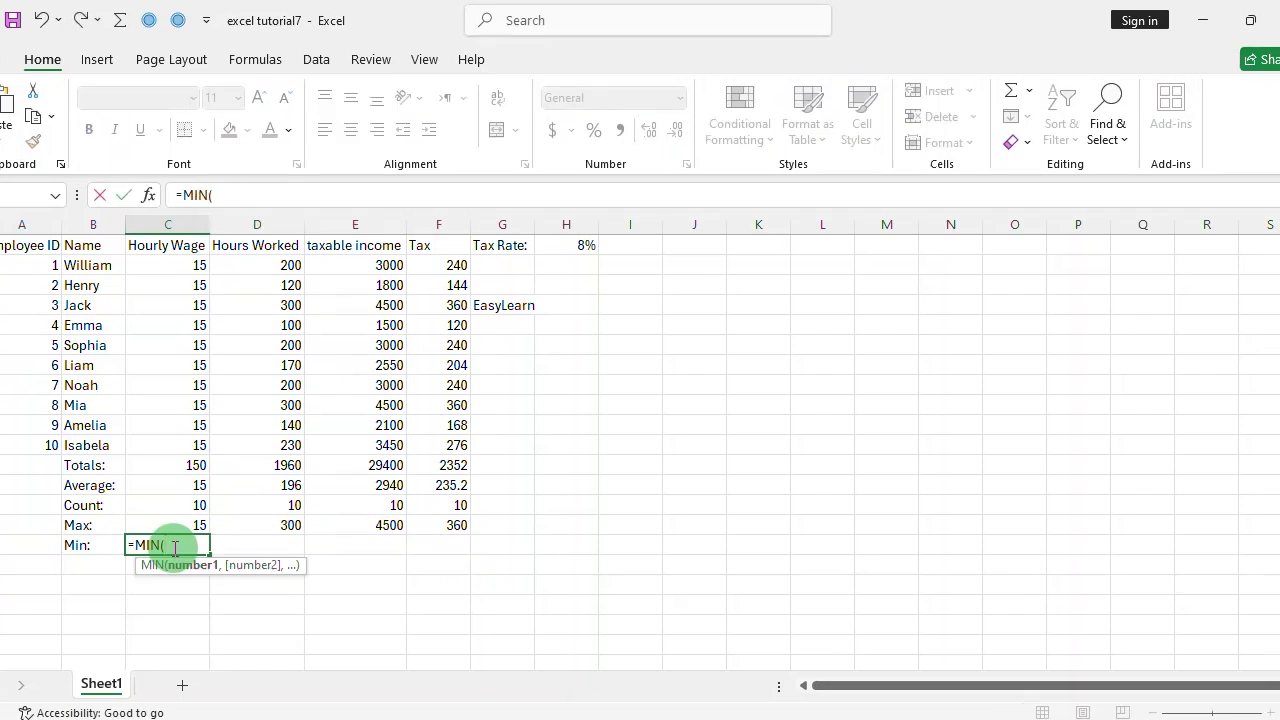
{"action": "left_click", "coordinate": [165, 265]}
{"action": "left_click_drag", "start_coordinate": [165, 265], "coordinate": [186, 449]}
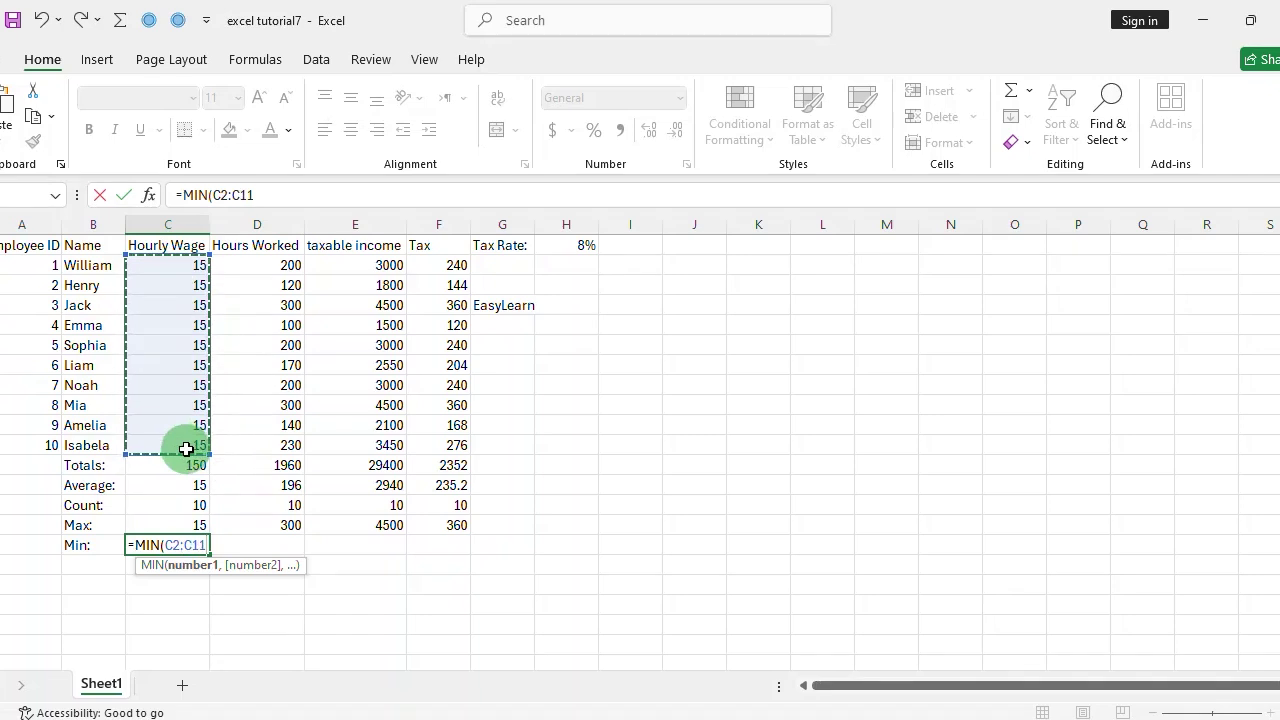
{"action": "key", "text": "Return"}
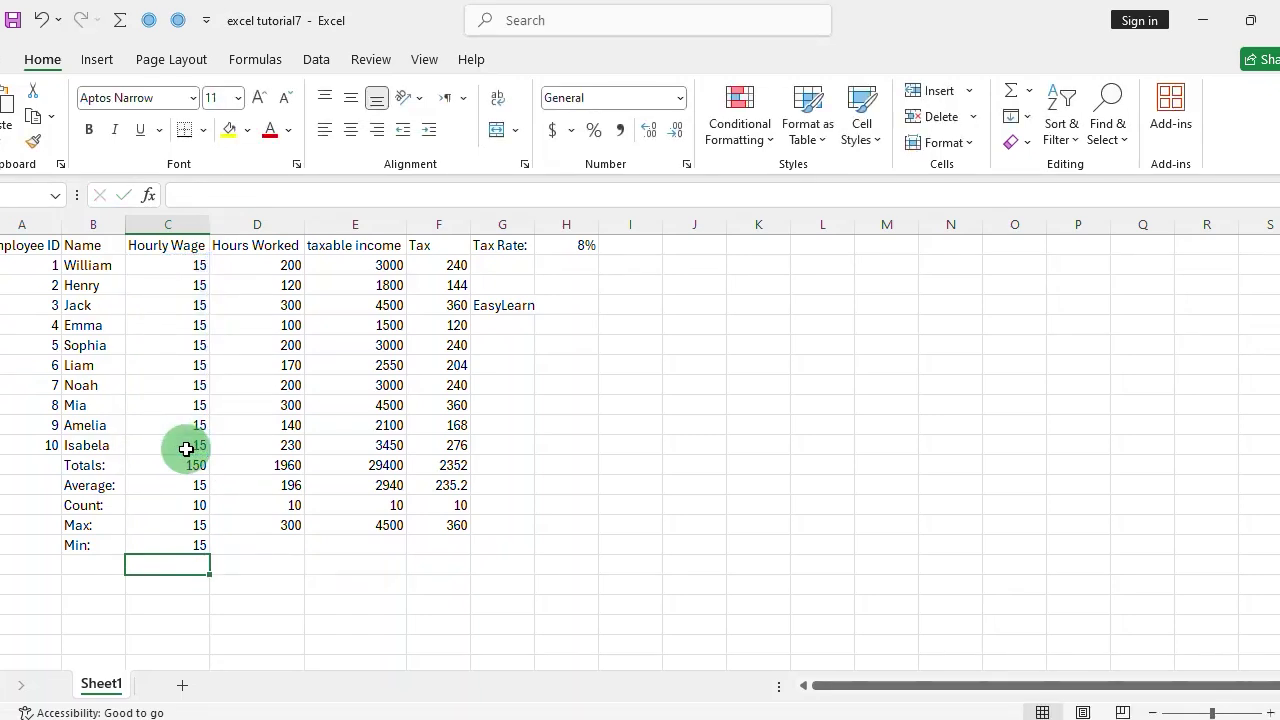
{"action": "left_click", "coordinate": [195, 543]}
{"action": "left_click_drag", "start_coordinate": [212, 552], "coordinate": [486, 540]}
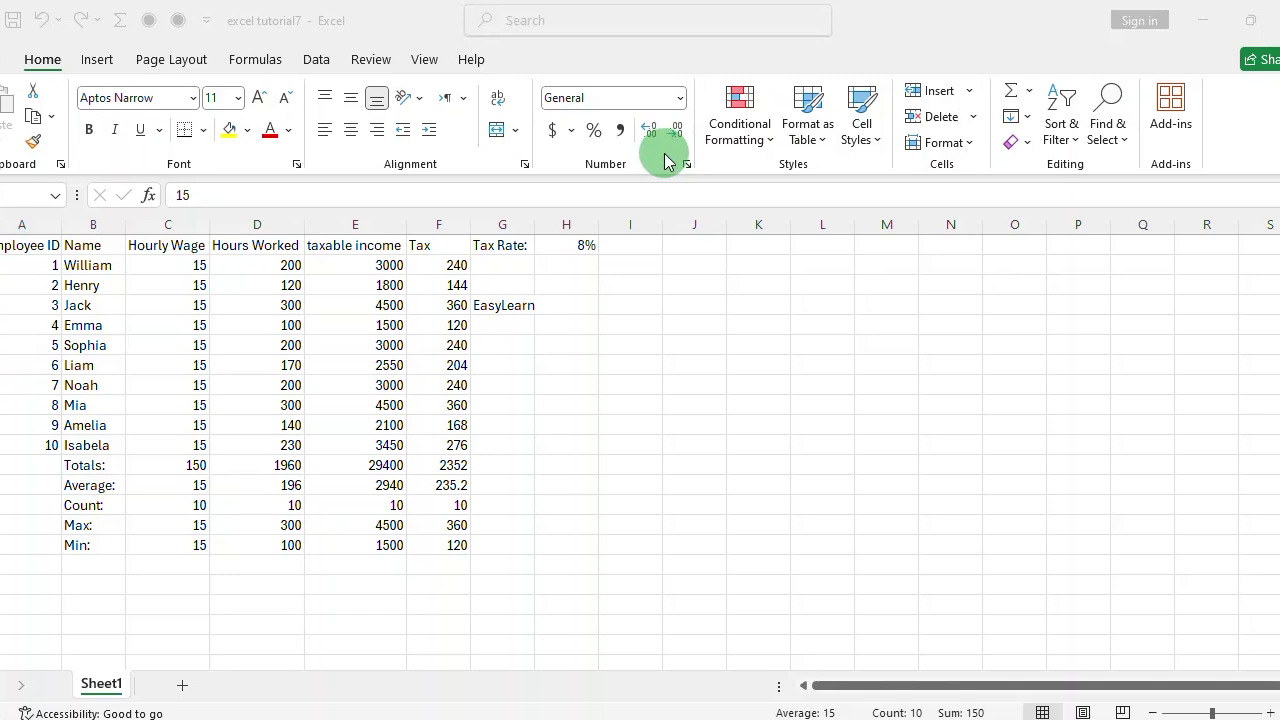
Format the Hourly Wage values in C2:C11 as Currency and the taxable income values in E2:E11 as Accounting.
{"action": "left_click", "coordinate": [679, 97]}
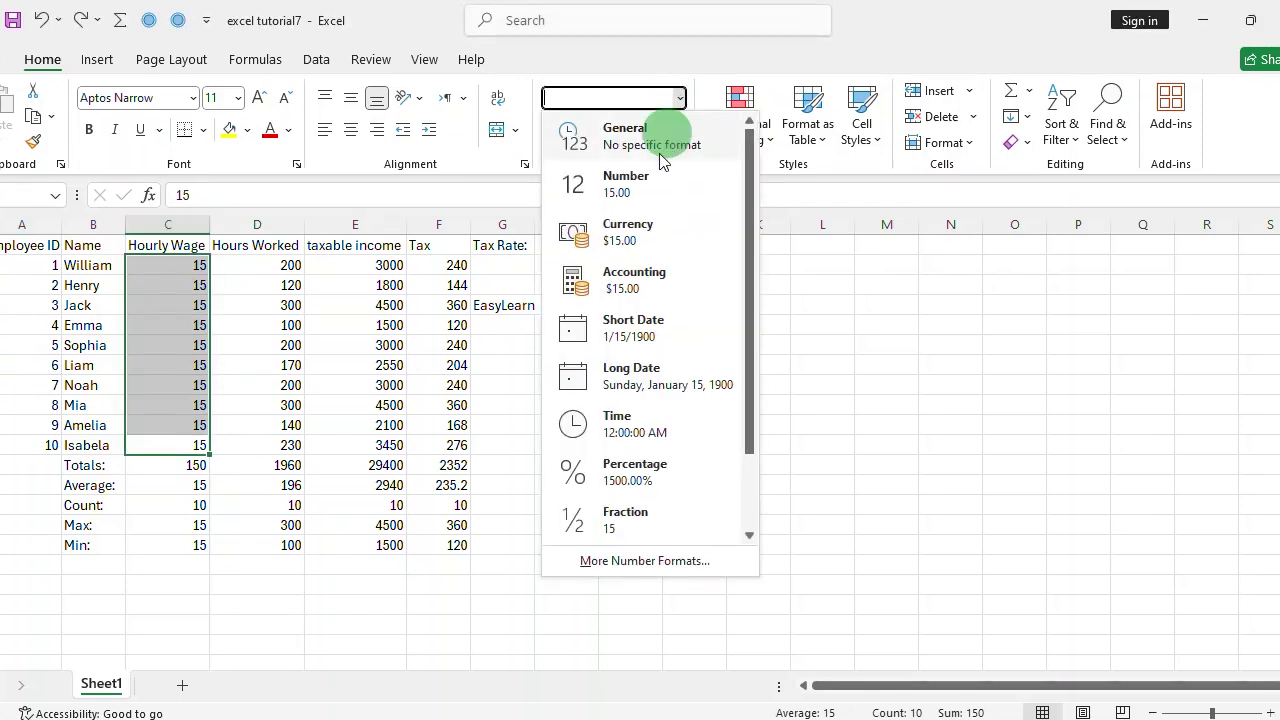
{"action": "left_click", "coordinate": [630, 220]}
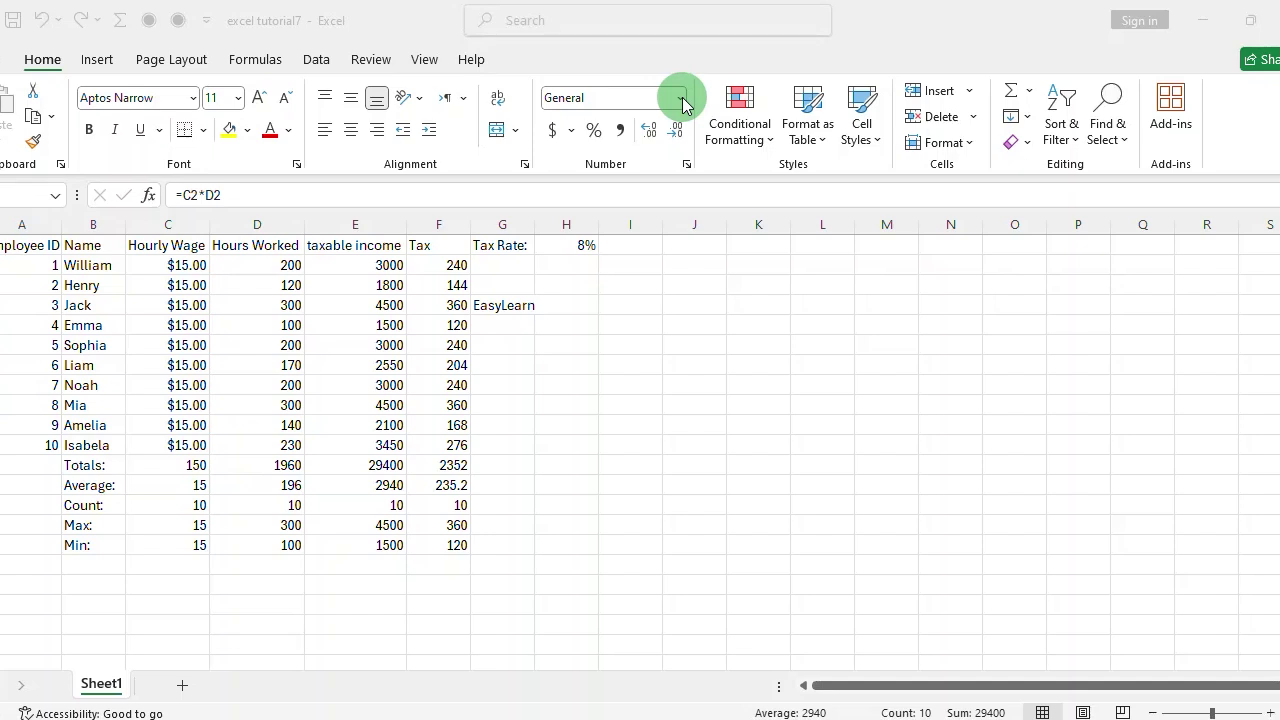
{"action": "left_click", "coordinate": [681, 98]}
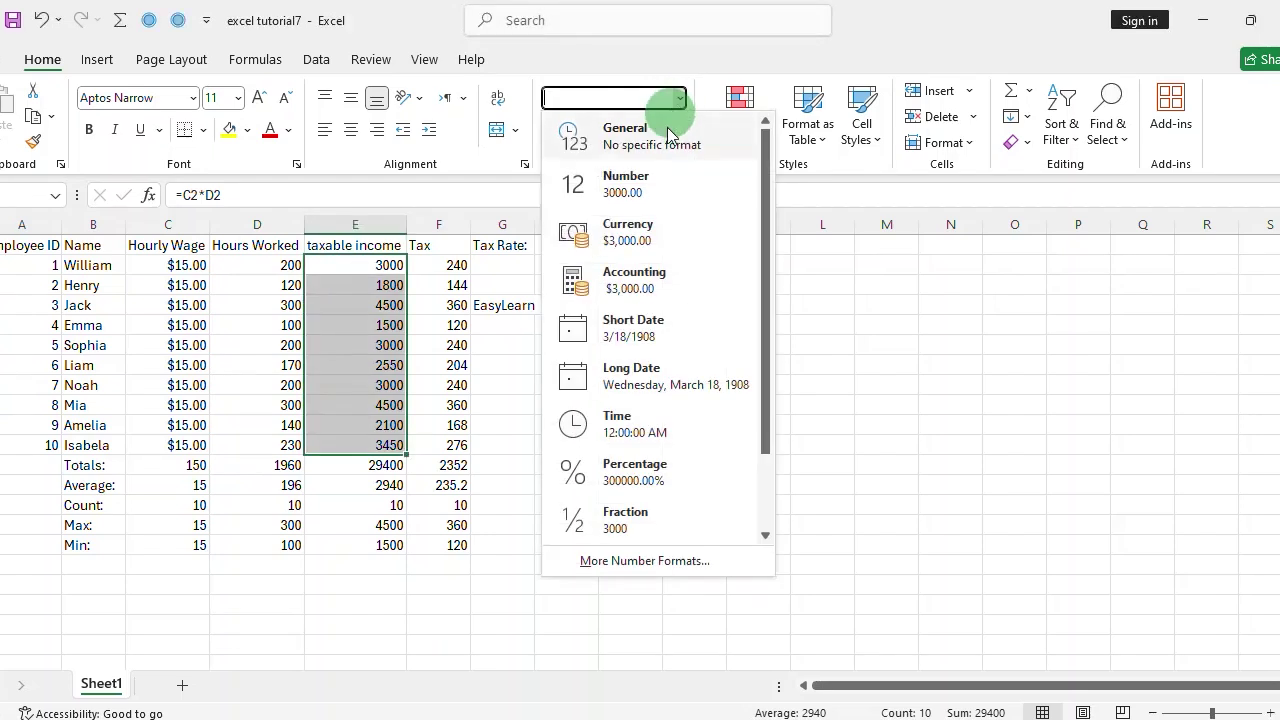
{"action": "left_click", "coordinate": [630, 278]}
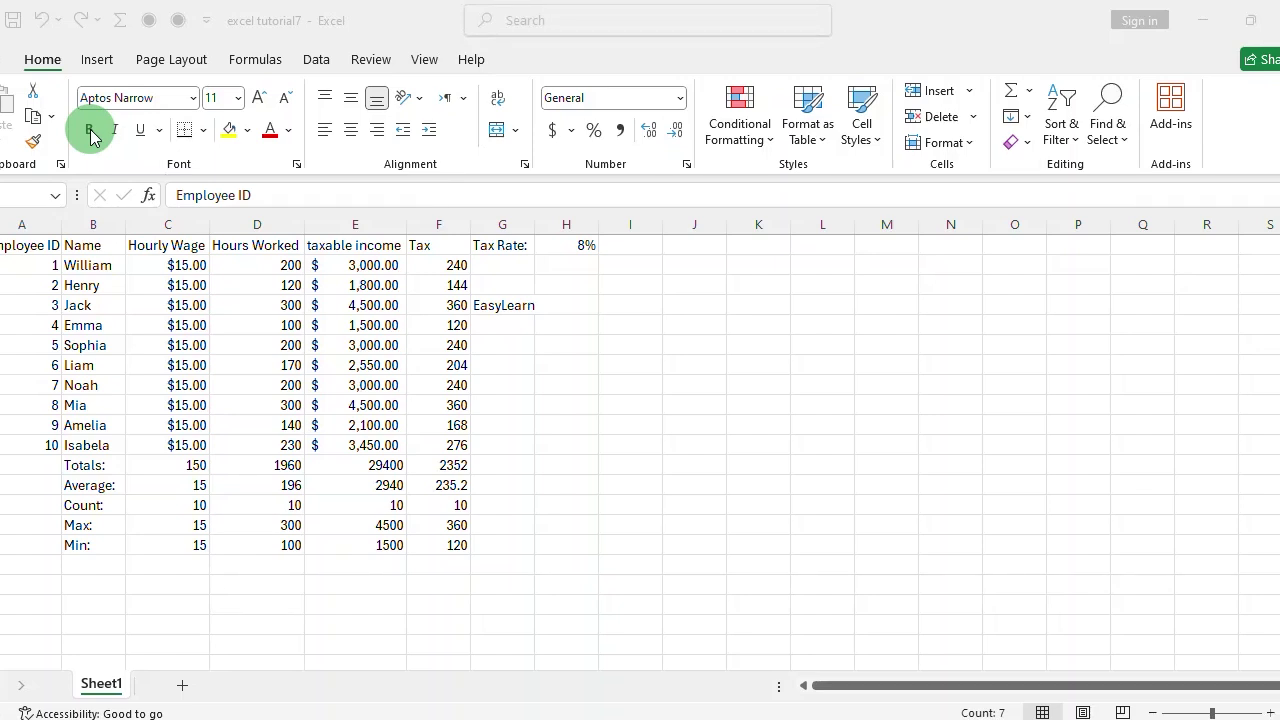
Make the header cells A1:G1 bold and center their text horizontally.
{"action": "left_click", "coordinate": [90, 131]}
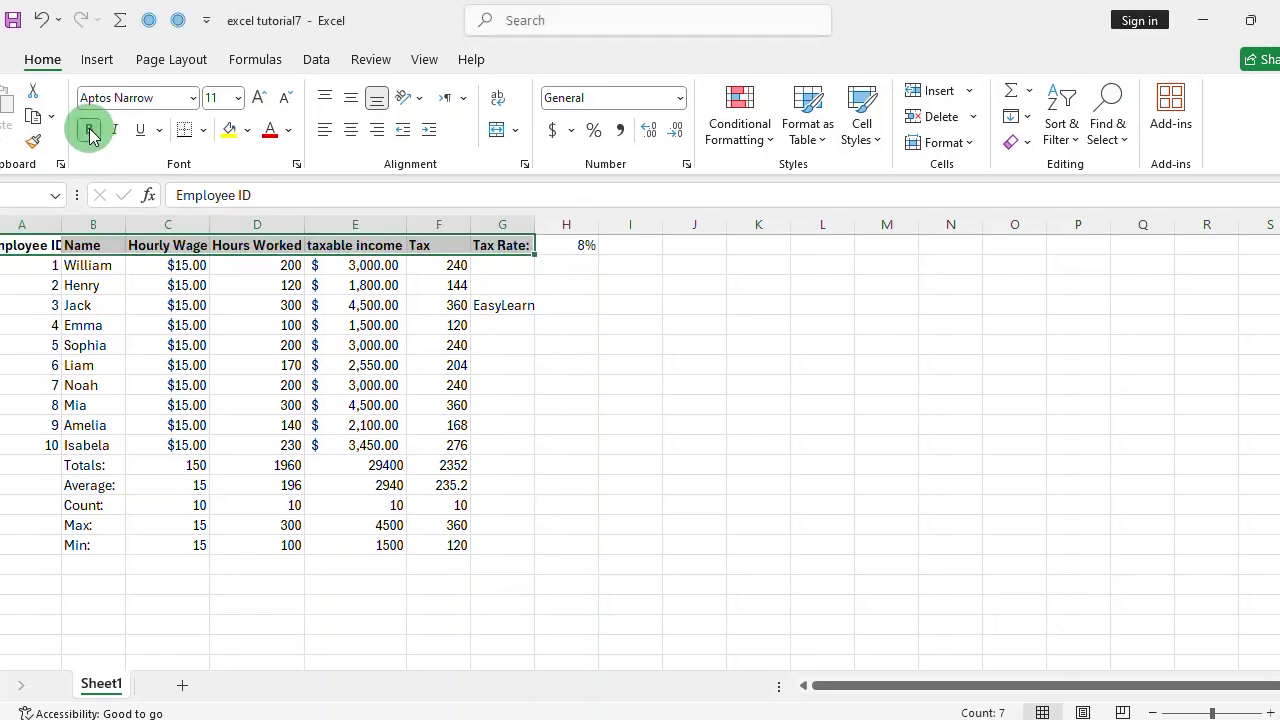
{"action": "left_click", "coordinate": [91, 133]}
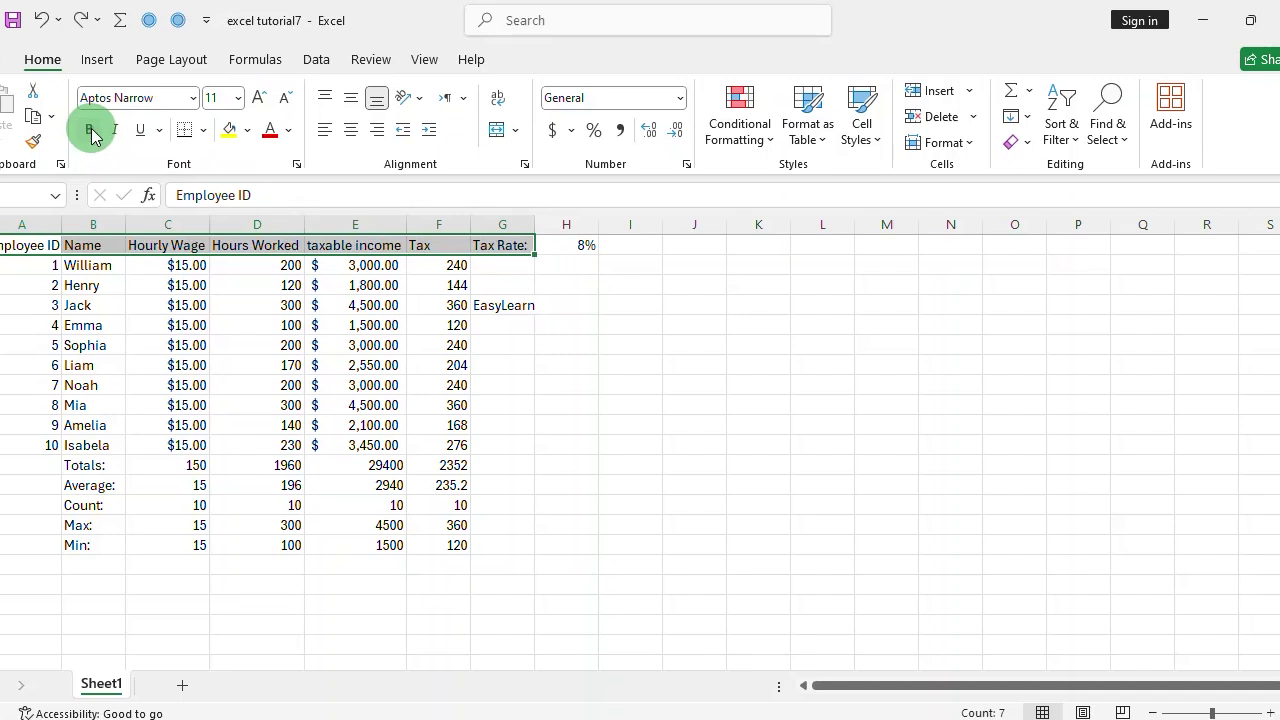
{"action": "left_click", "coordinate": [90, 131]}
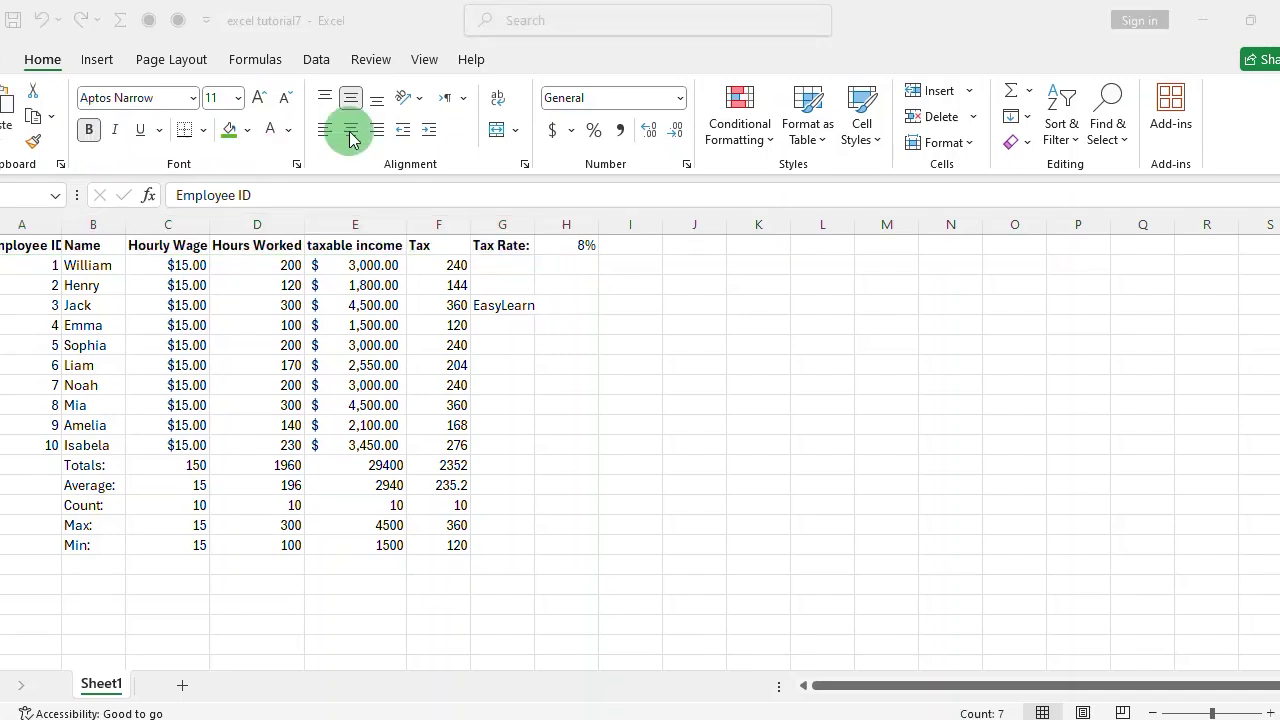
{"action": "left_click", "coordinate": [350, 132]}
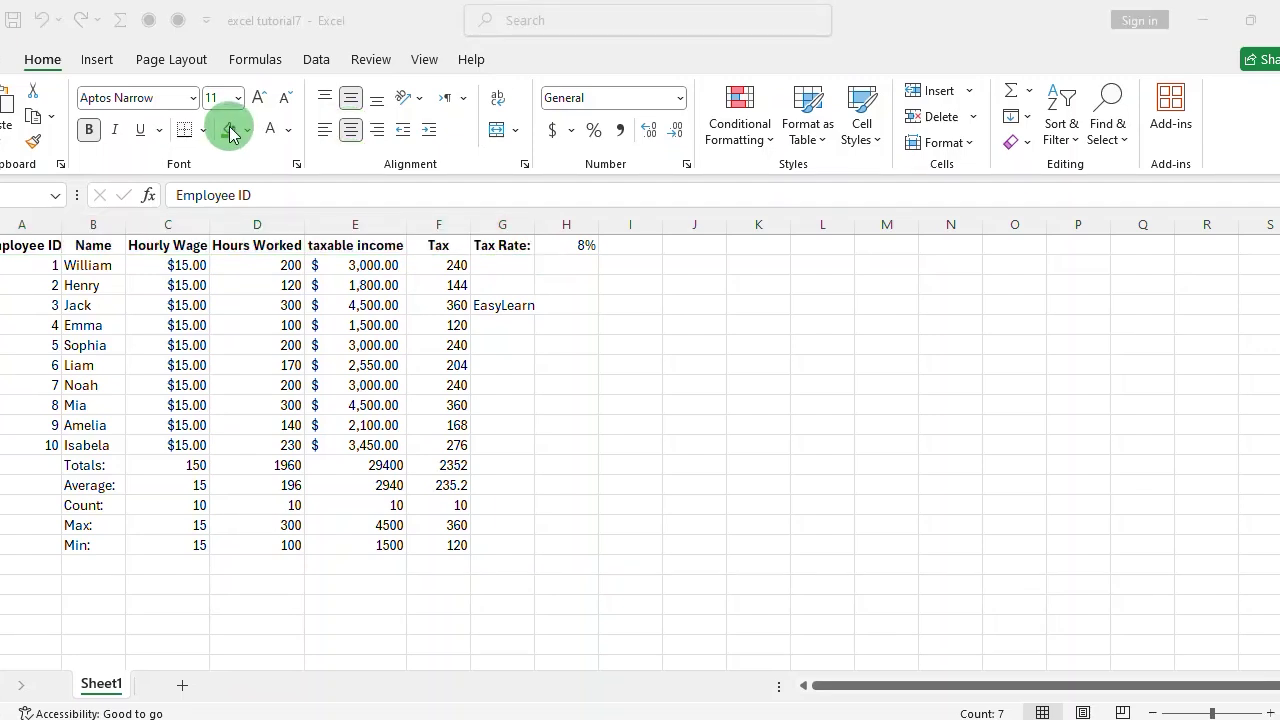
Apply a green fill and white font color to the header cells A1:G1.
{"action": "left_click", "coordinate": [230, 133]}
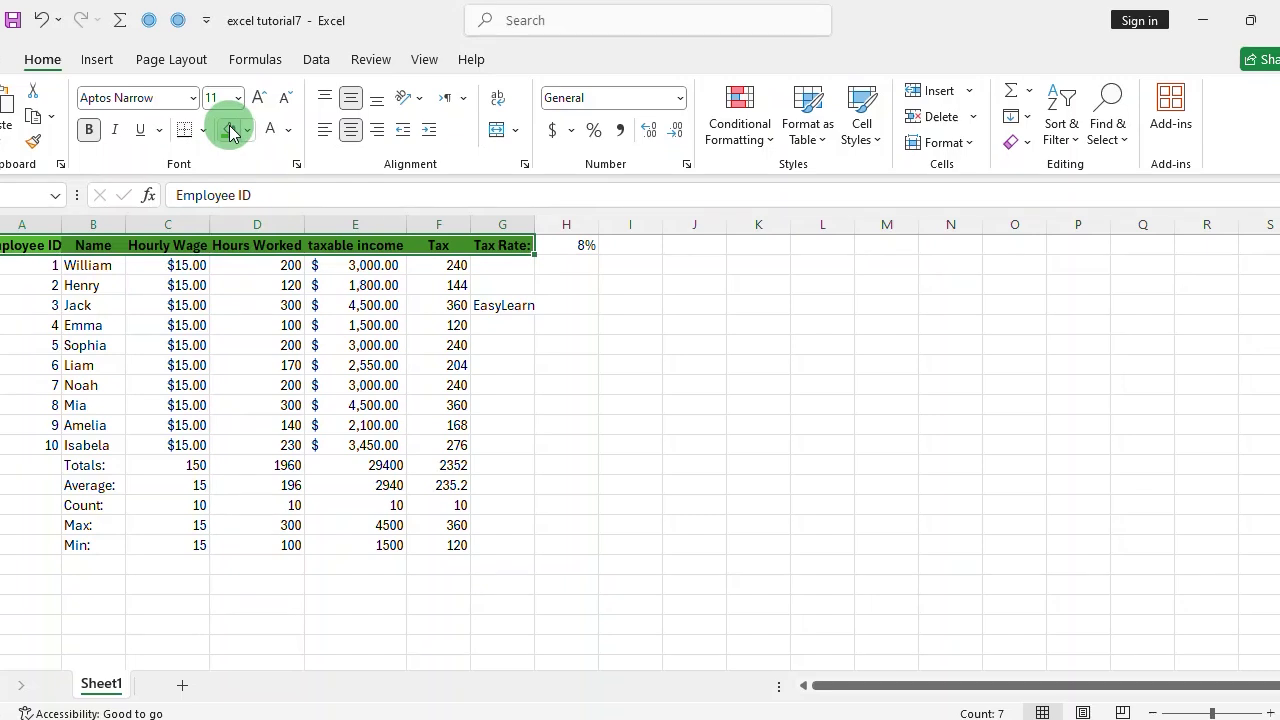
{"action": "left_click", "coordinate": [287, 130]}
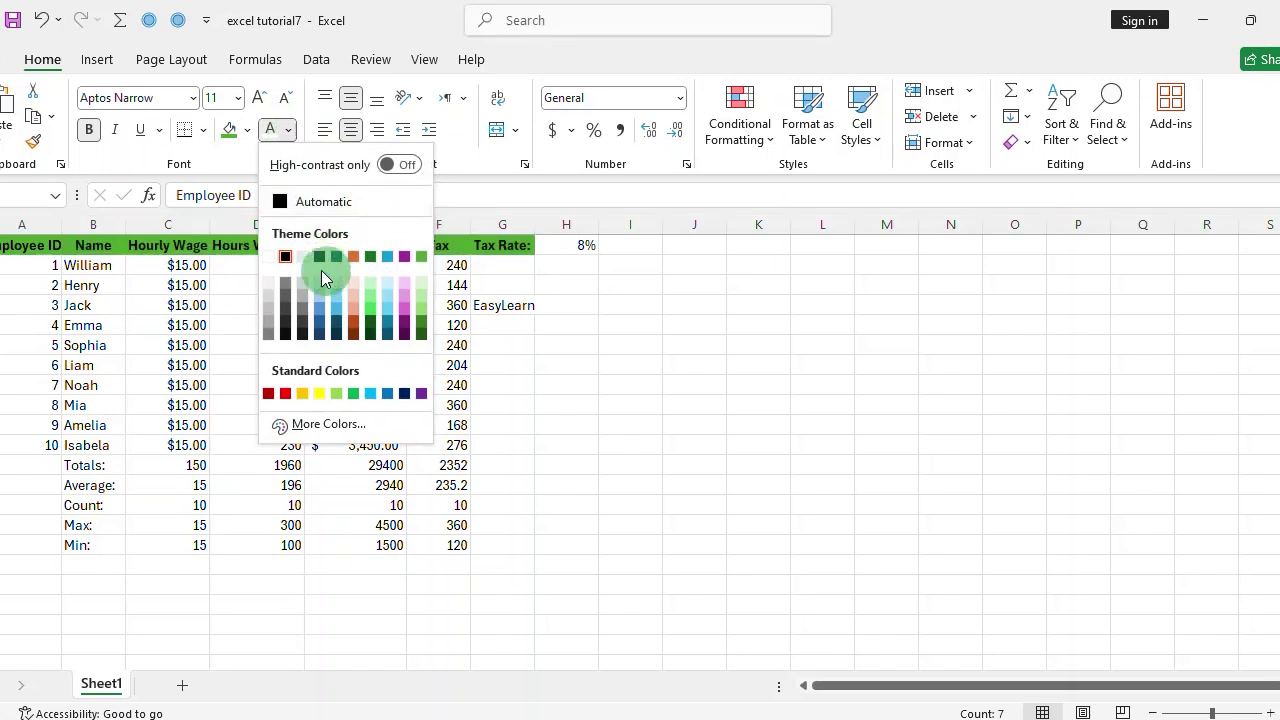
{"action": "left_click", "coordinate": [276, 260]}
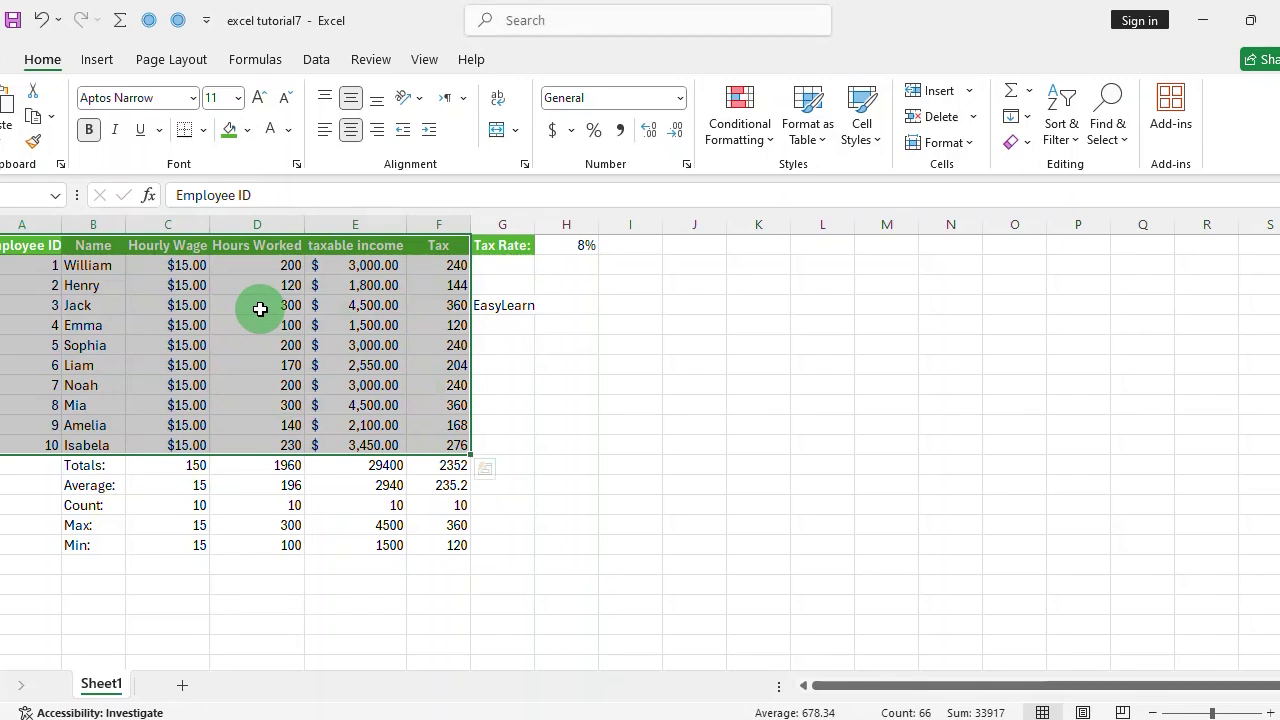
Insert a chart of A1:F11, preview stacked column, bar, line and pie types, and apply the Clustered Column type.
{"action": "key", "text": "alt+F1"}
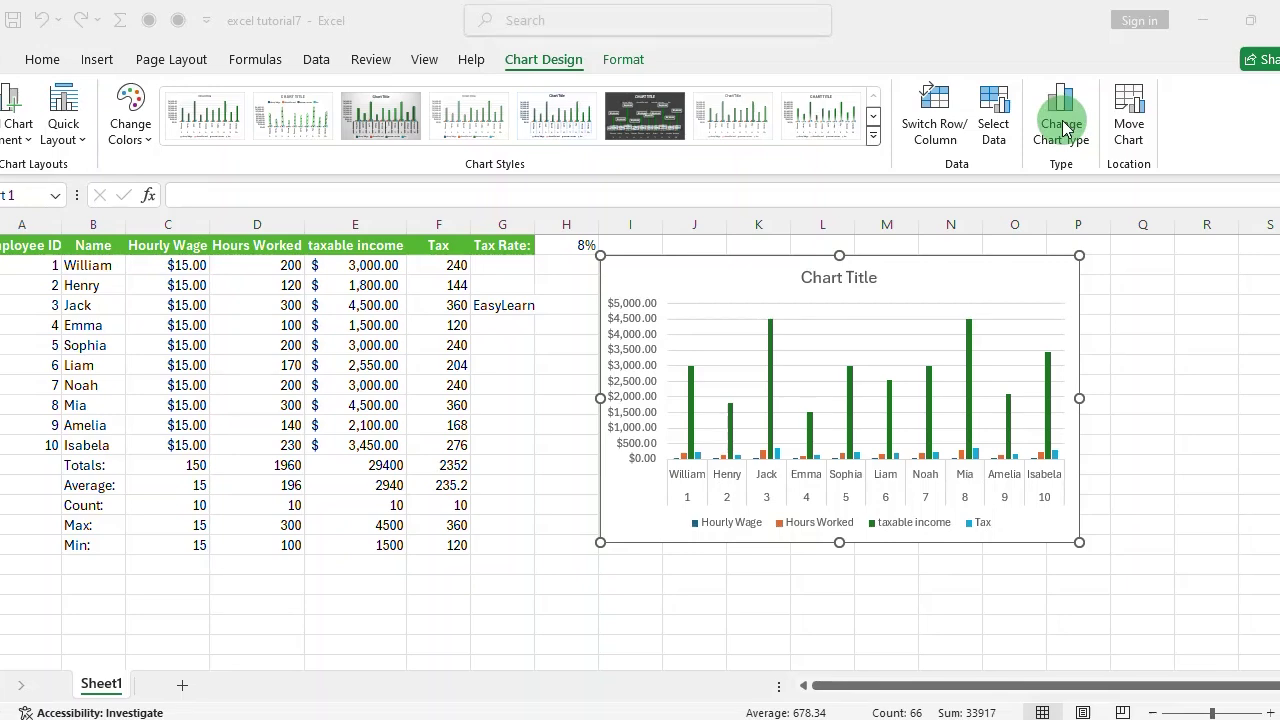
{"action": "left_click", "coordinate": [1066, 128]}
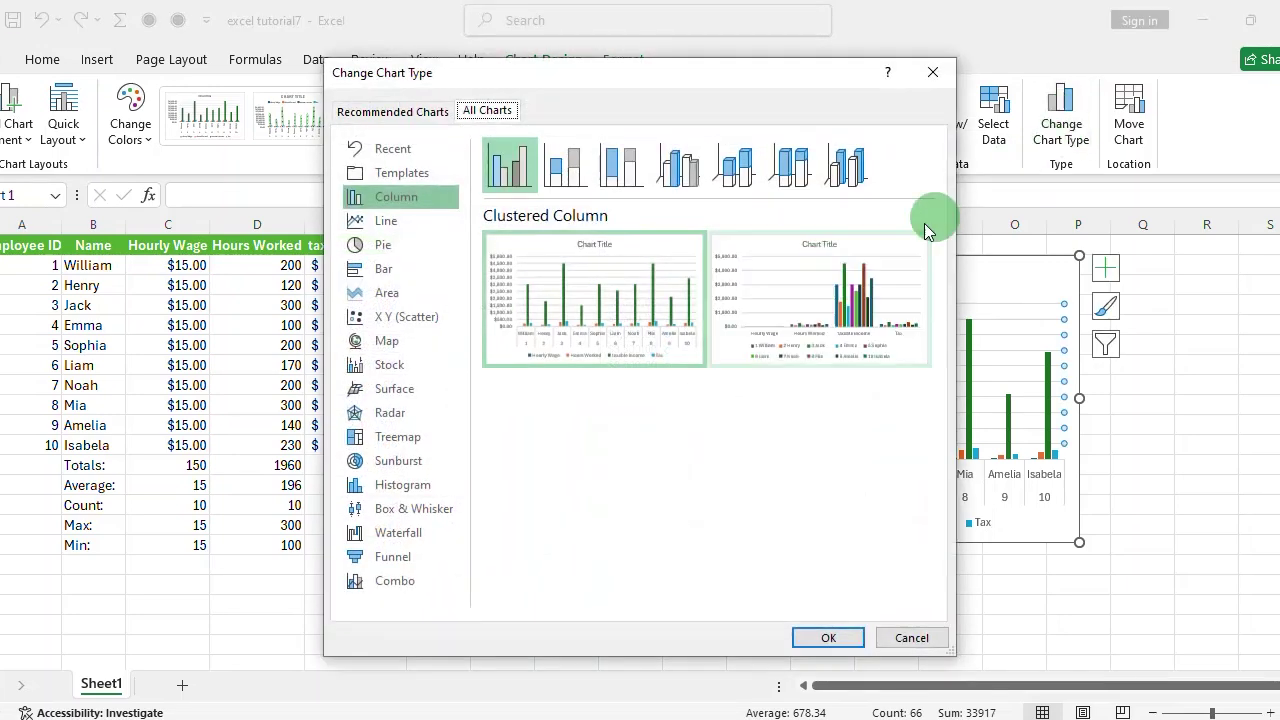
{"action": "left_click", "coordinate": [580, 163]}
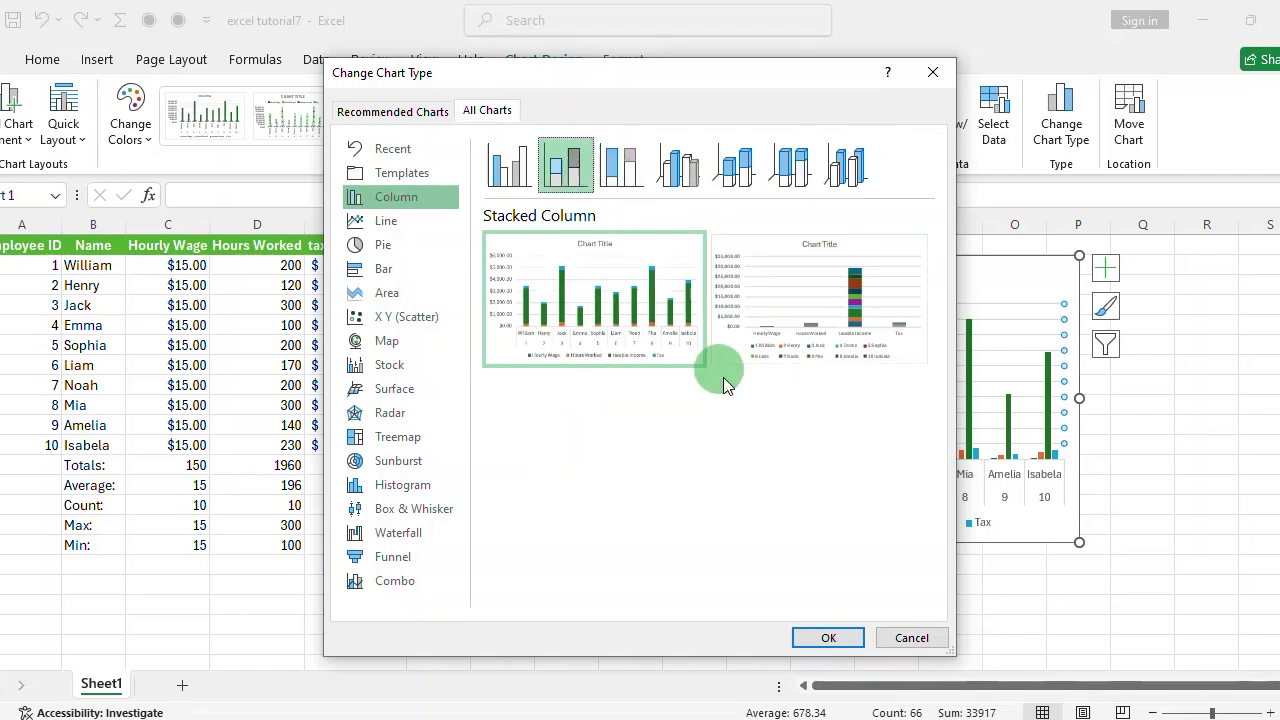
{"action": "left_click", "coordinate": [626, 163]}
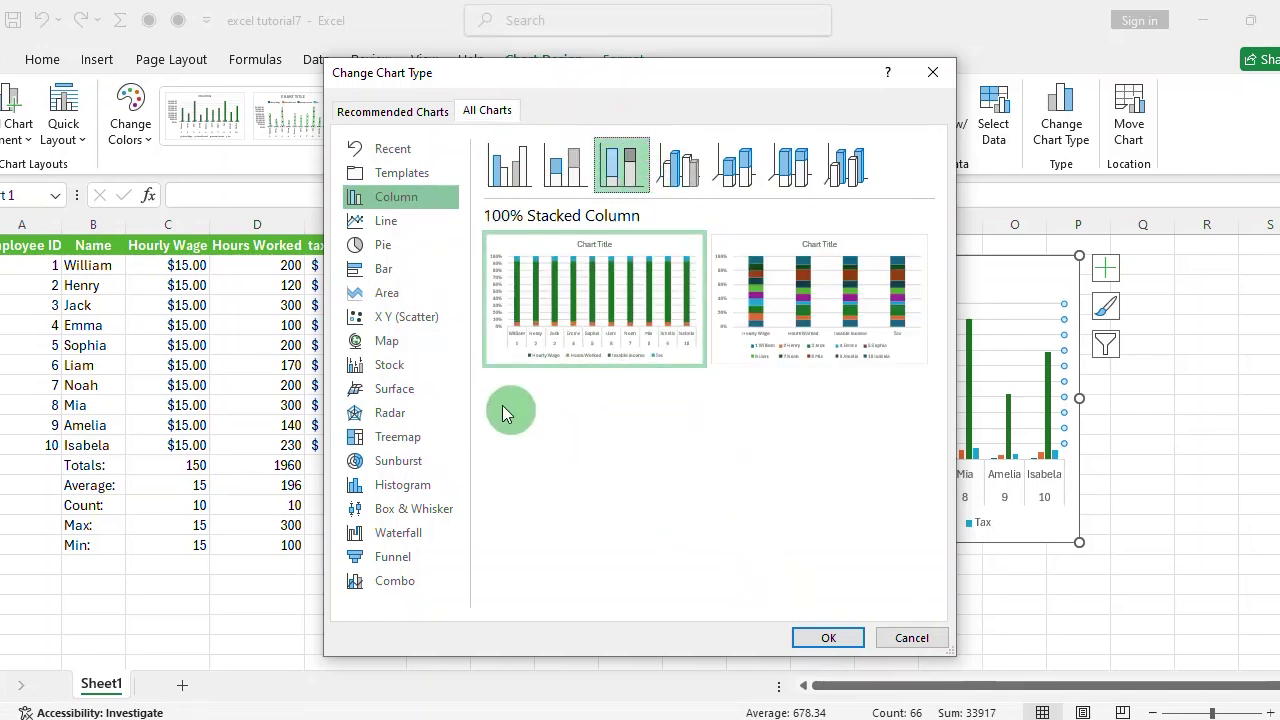
{"action": "left_click", "coordinate": [410, 272]}
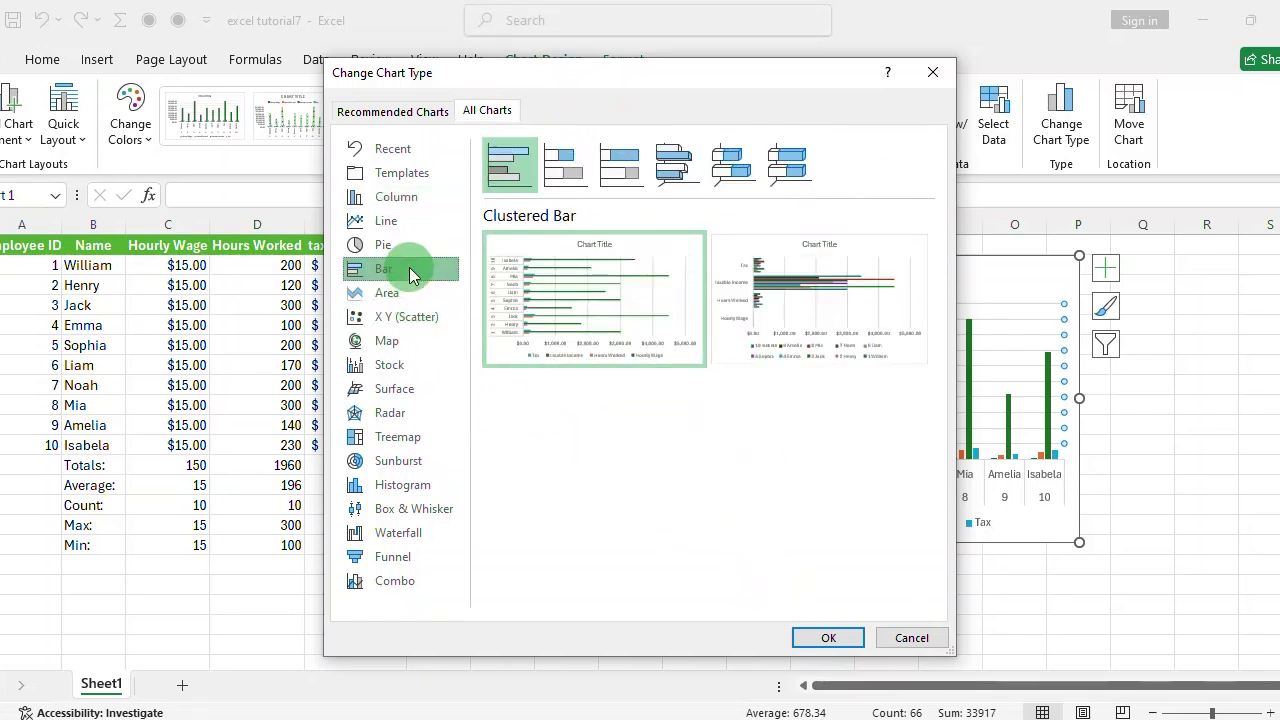
{"action": "left_click", "coordinate": [412, 222]}
{"action": "left_click", "coordinate": [410, 245]}
{"action": "left_click", "coordinate": [411, 196]}
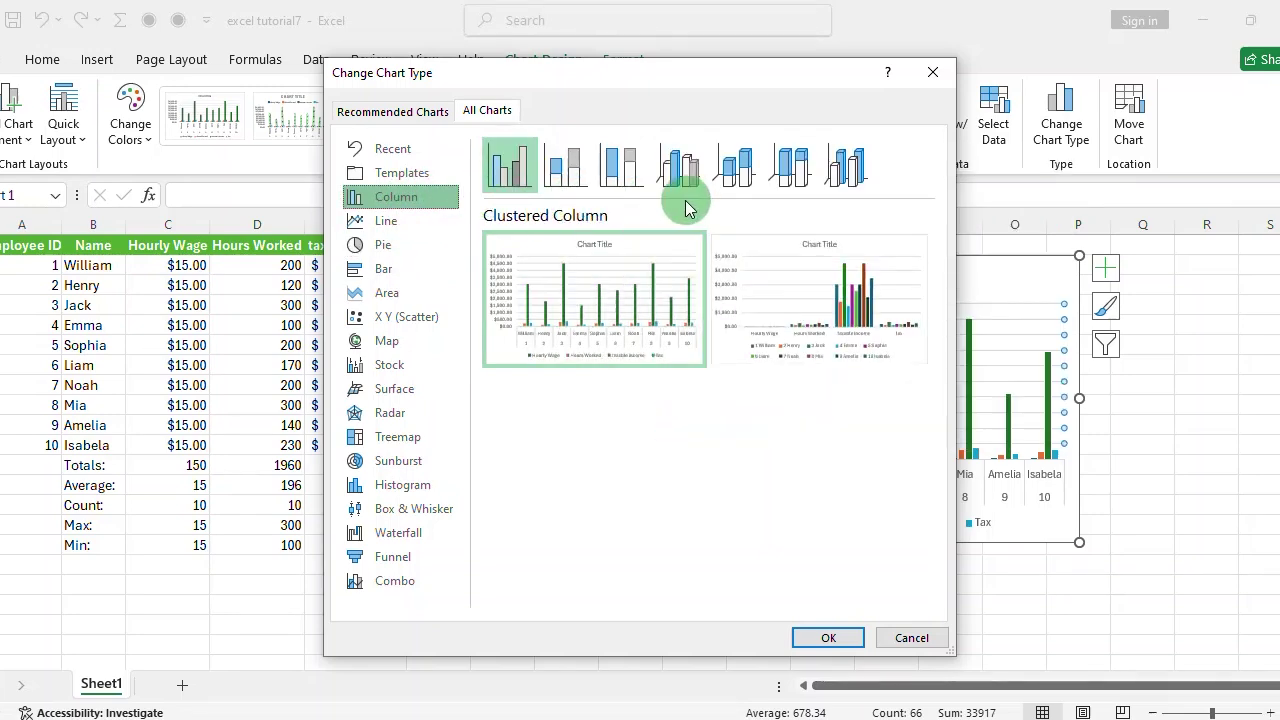
{"action": "left_click", "coordinate": [846, 637]}
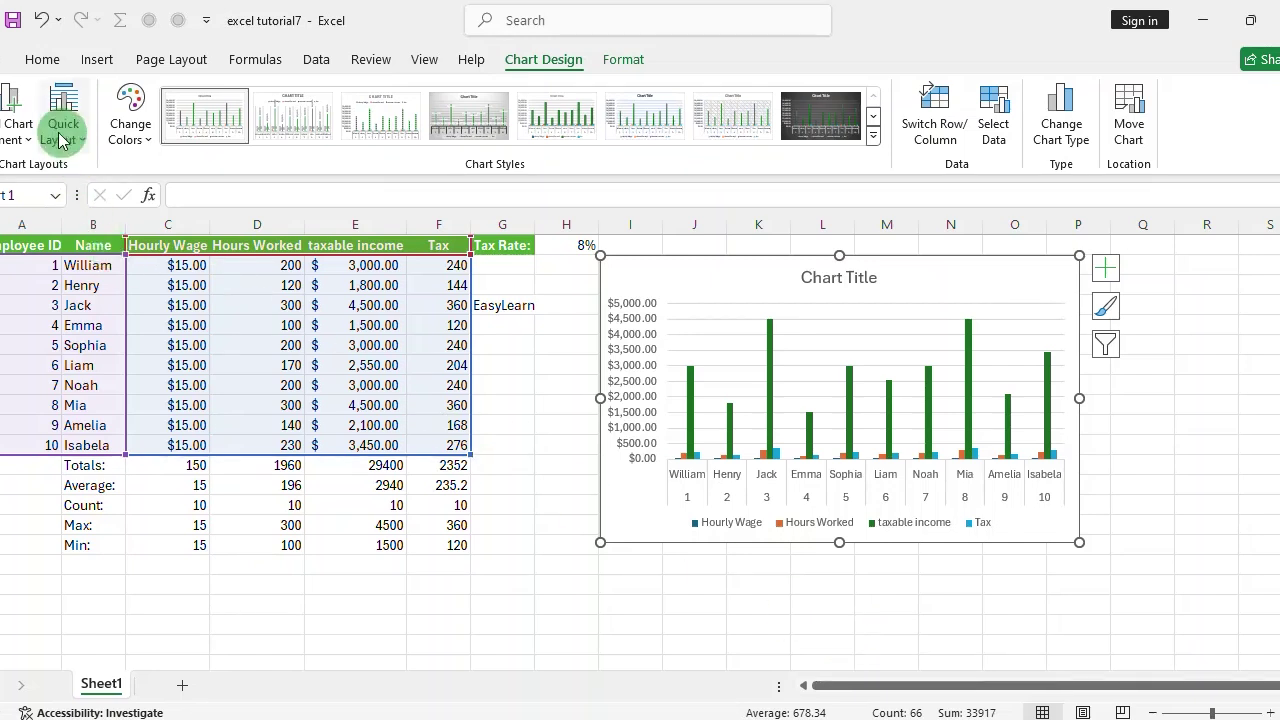
{"action": "left_click", "coordinate": [24, 126]}
{"action": "left_click", "coordinate": [425, 605]}
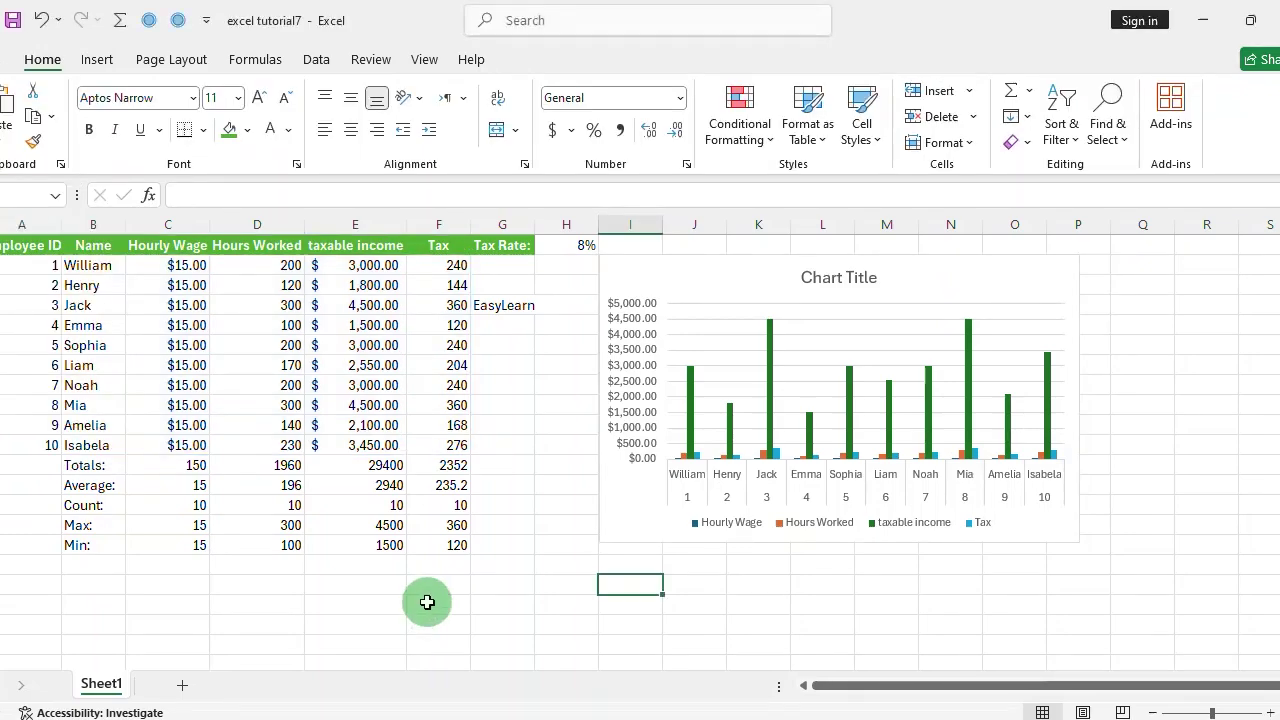
Set the print scaling to Fit Sheet on One Page and return to the worksheet.
{"action": "key", "text": "ctrl+p"}
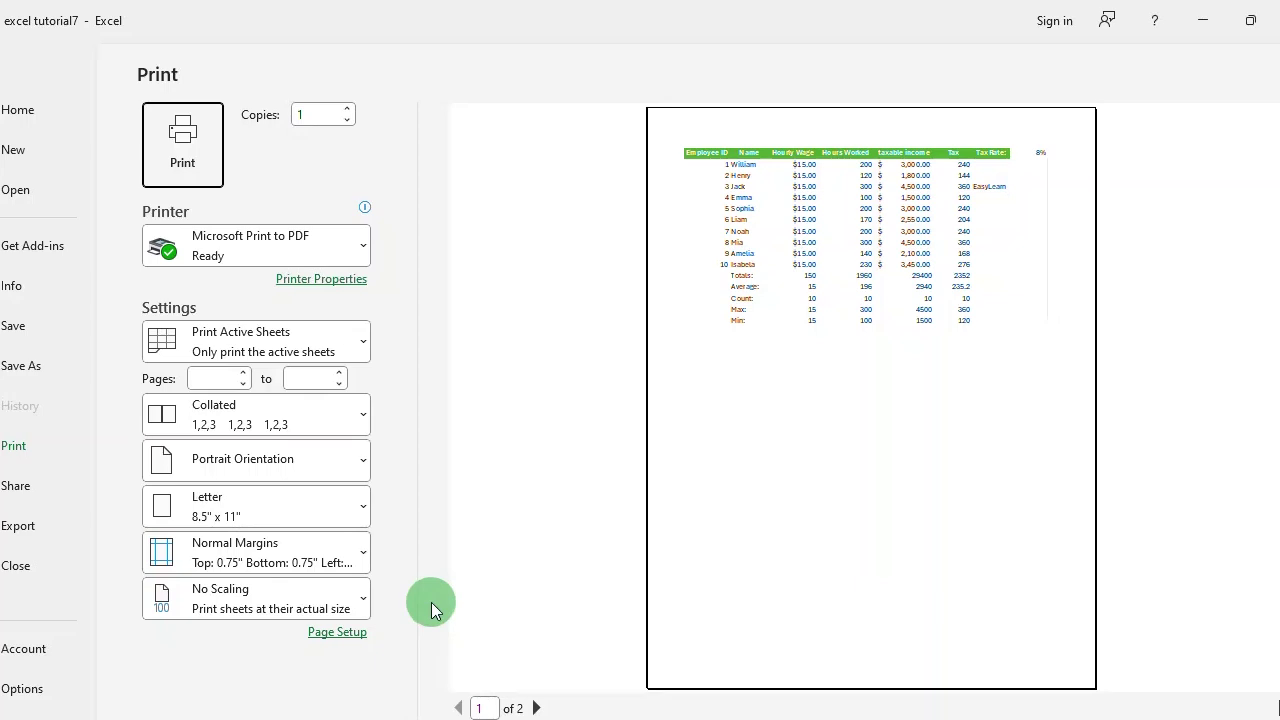
{"action": "left_click", "coordinate": [287, 602]}
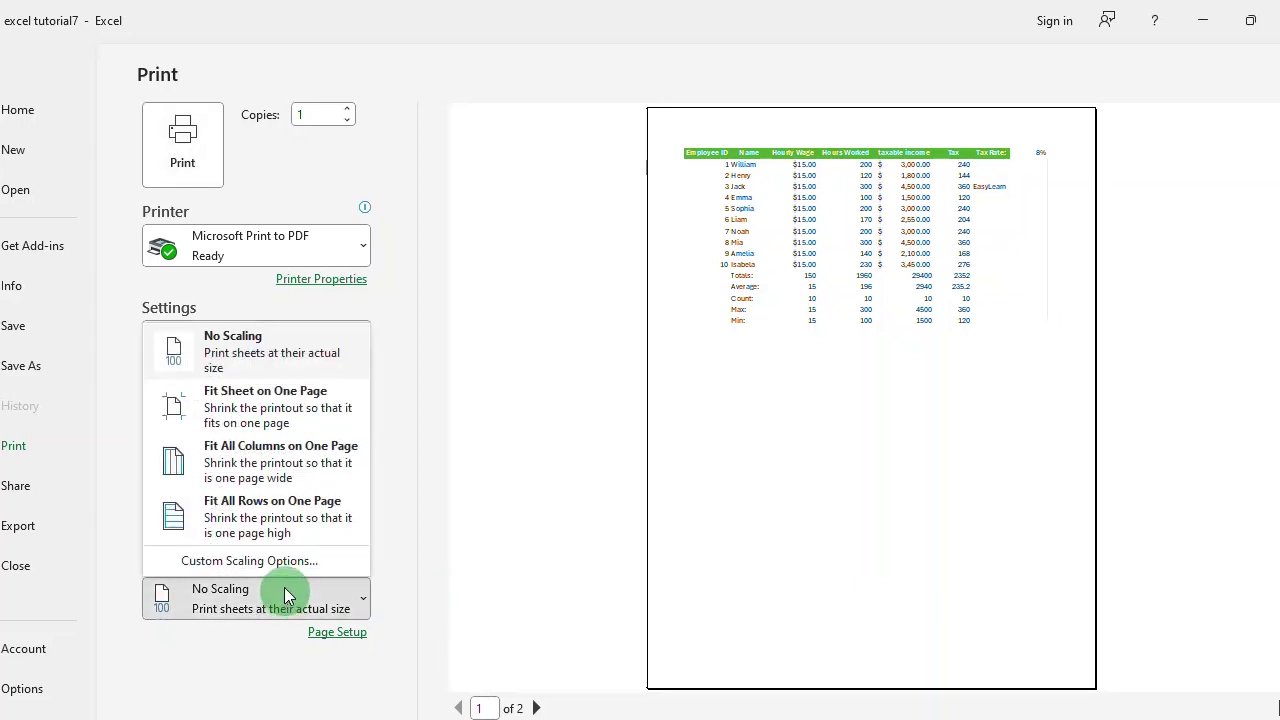
{"action": "left_click", "coordinate": [287, 415]}
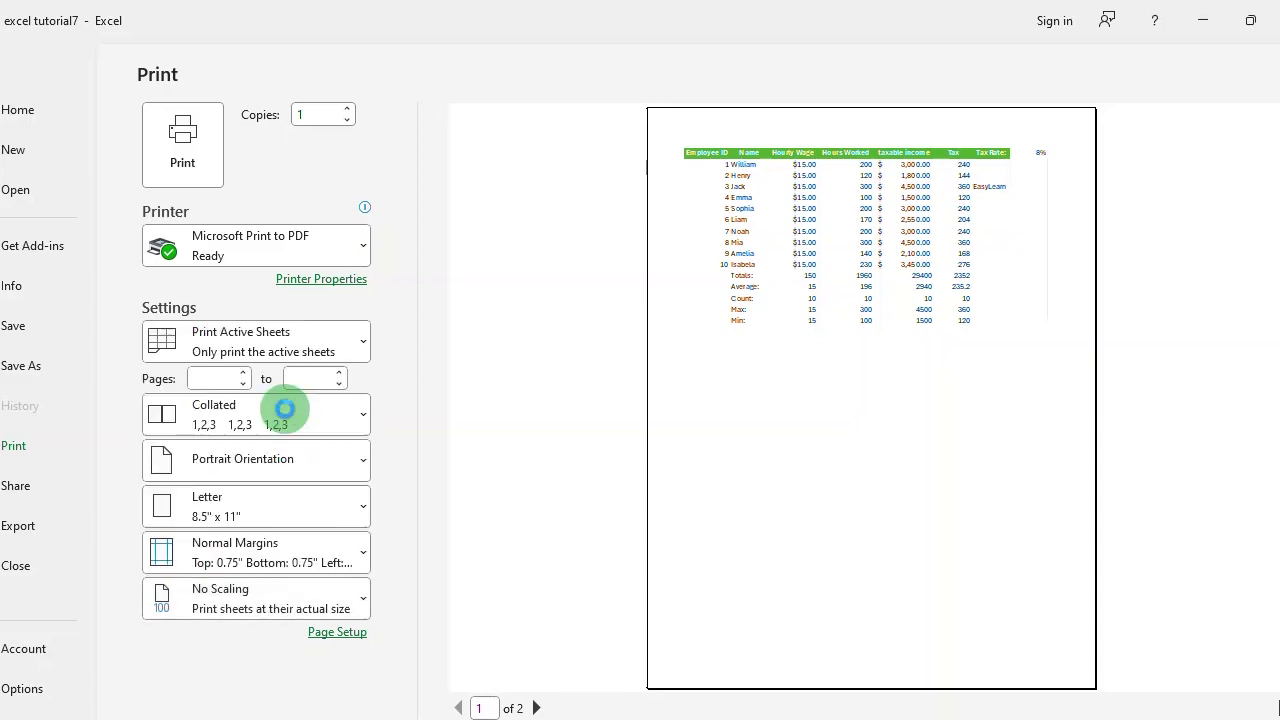
{"action": "key", "text": "Escape"}
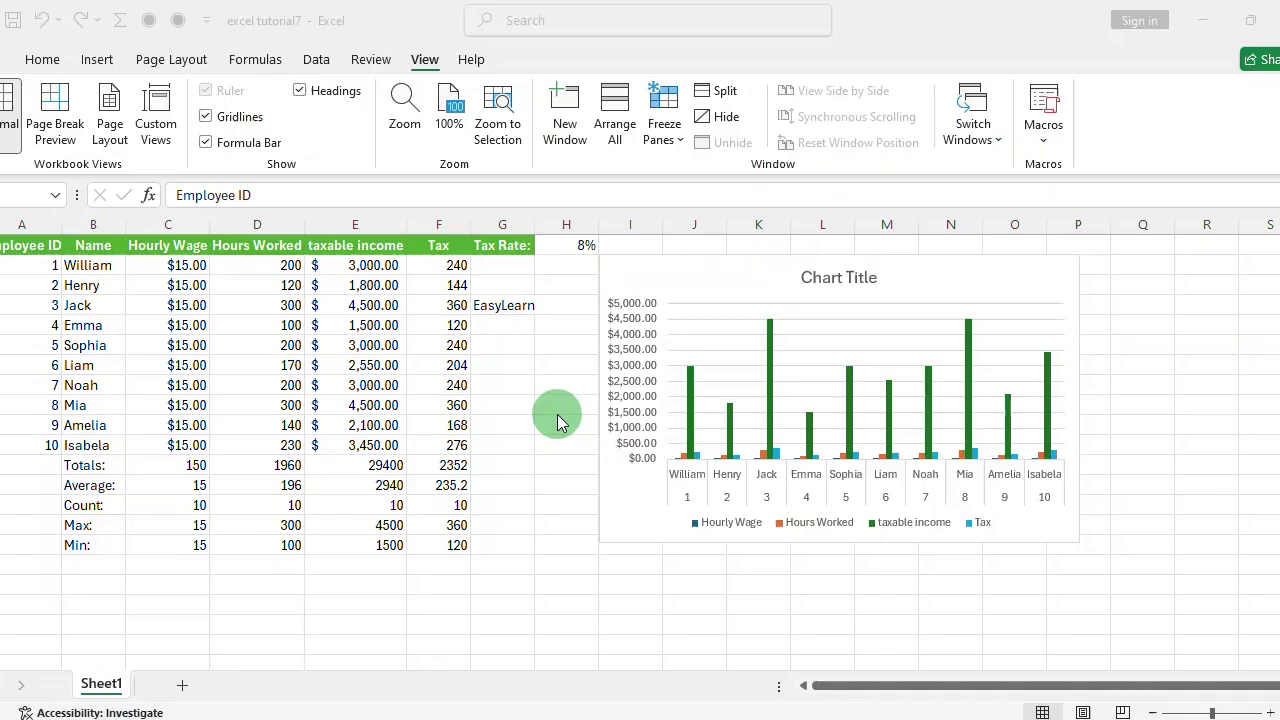